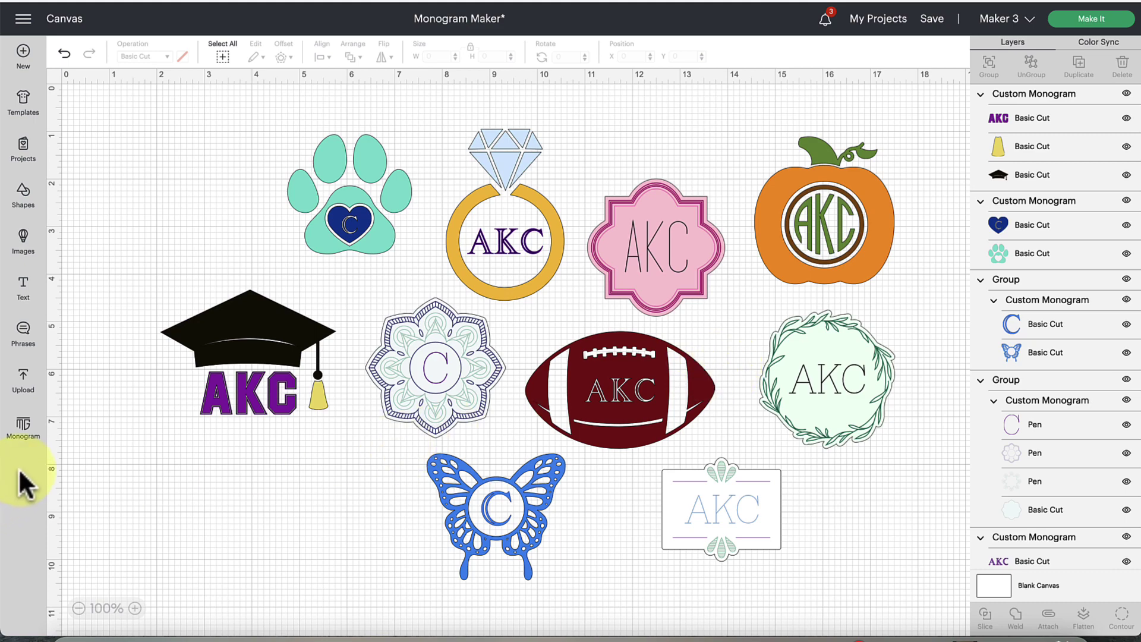
Open the Monogram Maker and change the initials to C, G and S, leaving the fourth initial empty
click(23, 434)
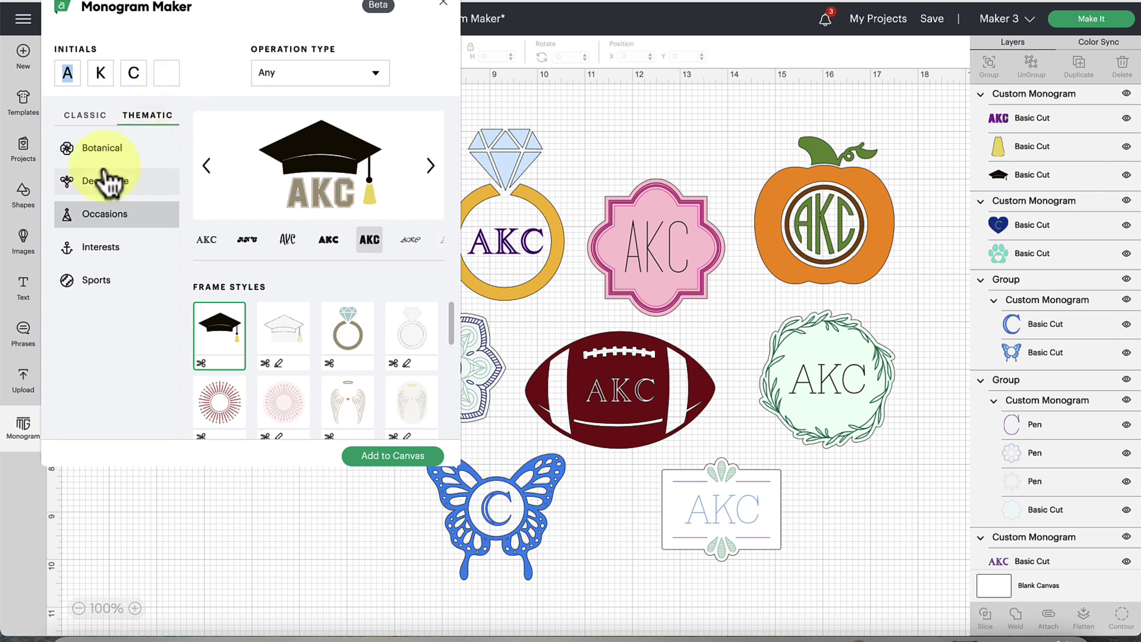
click(173, 77)
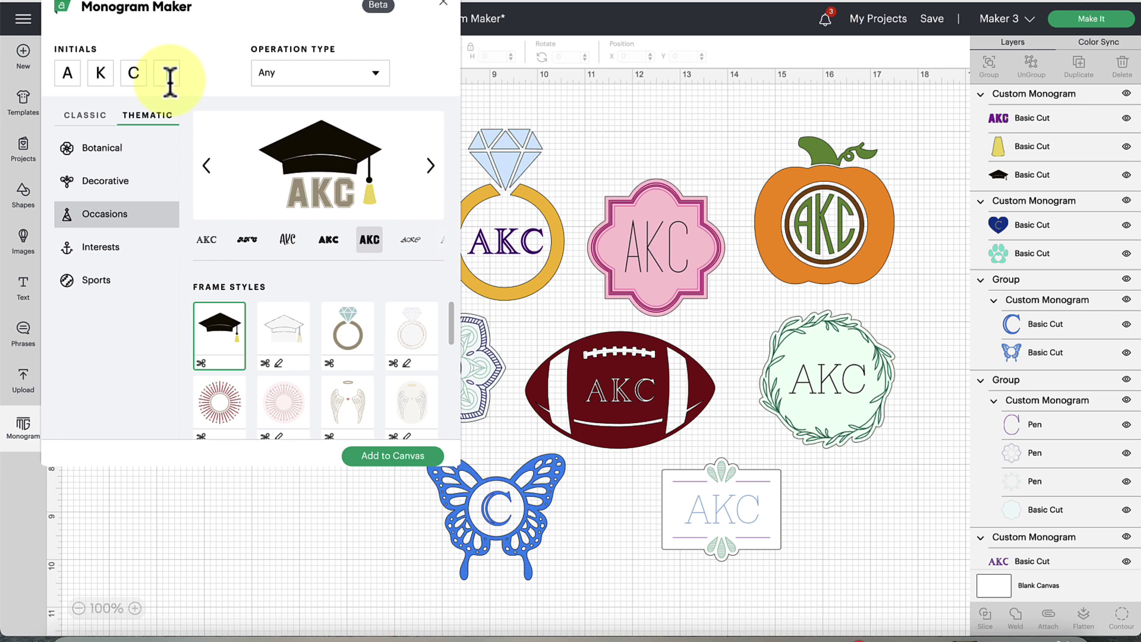
click(71, 74)
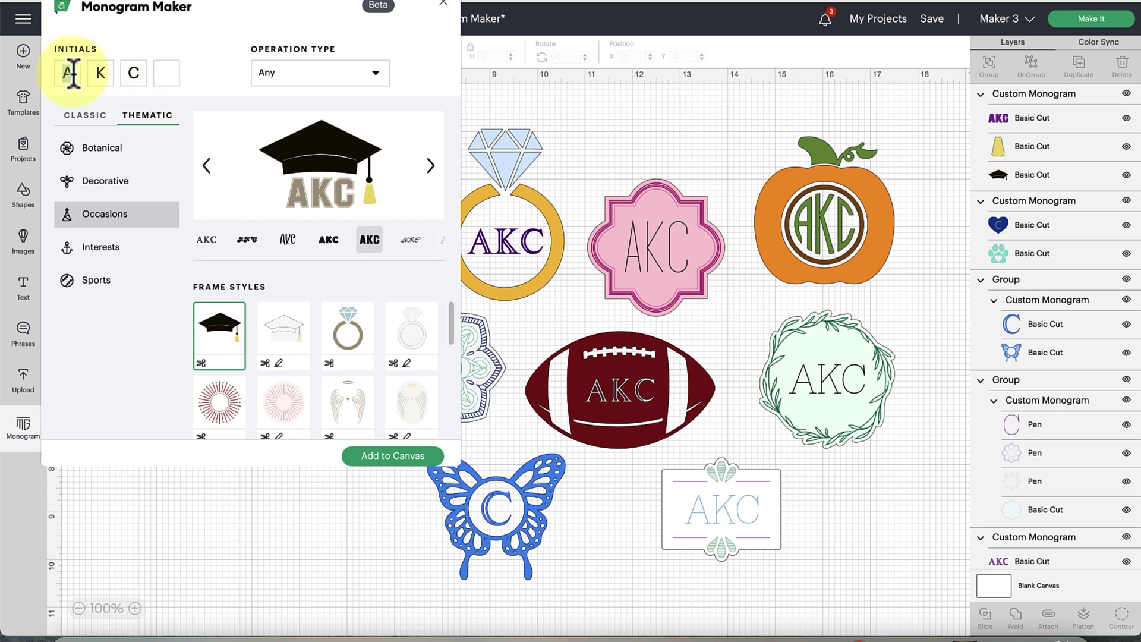
text(CG)
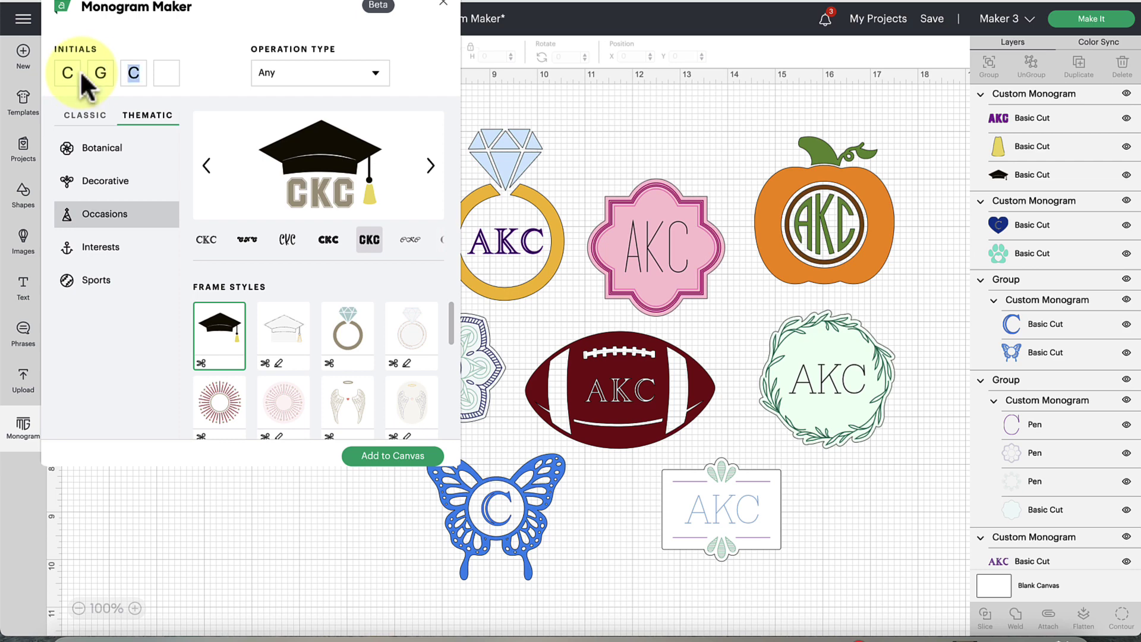
text(SG)
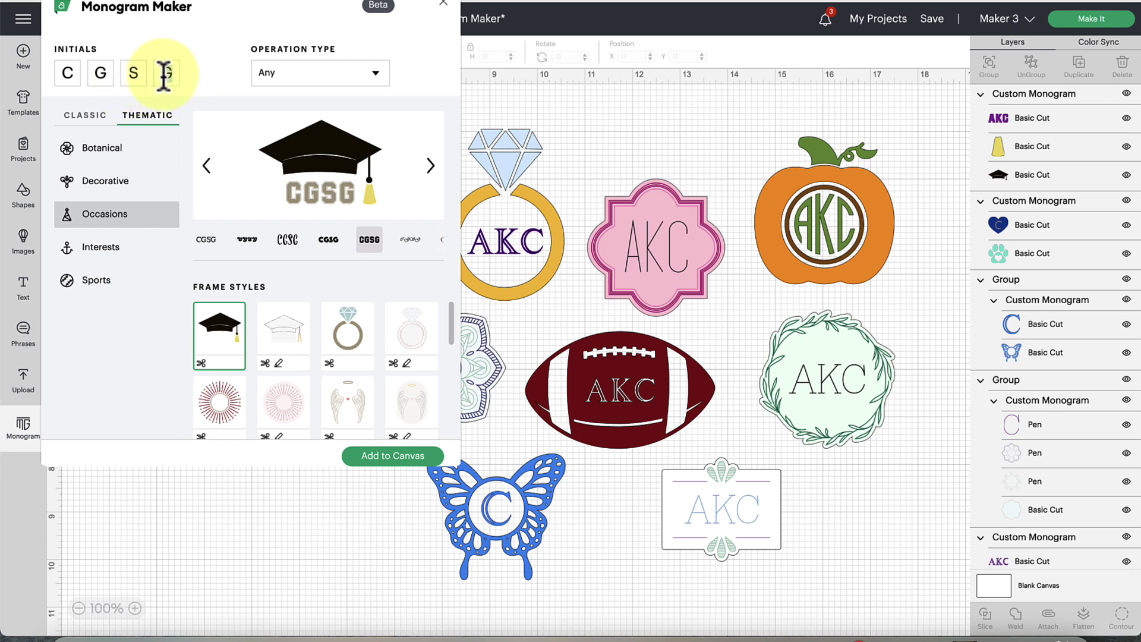
key(BackSpace)
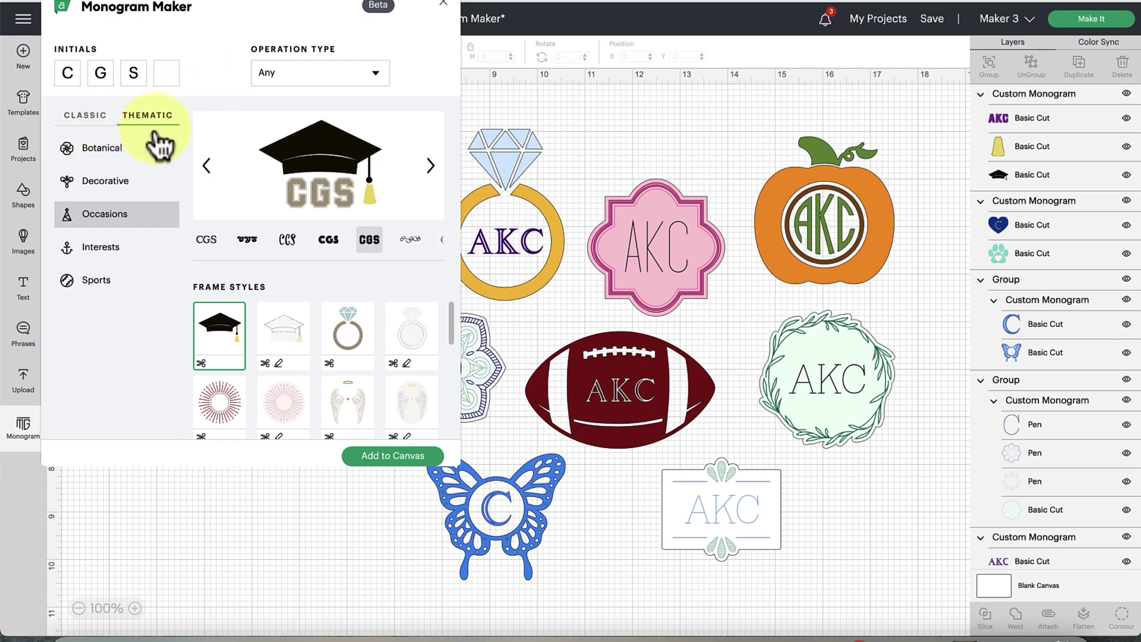
Switch the Monogram Maker to the Classic designs and review the operation type options, leaving it on Any
click(85, 115)
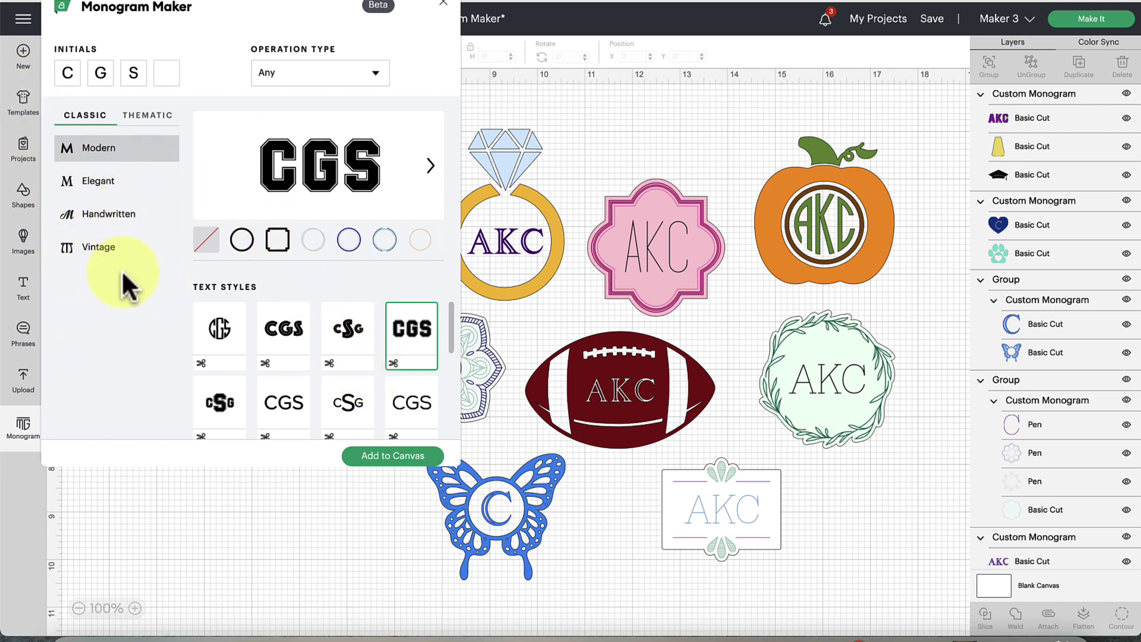
click(324, 67)
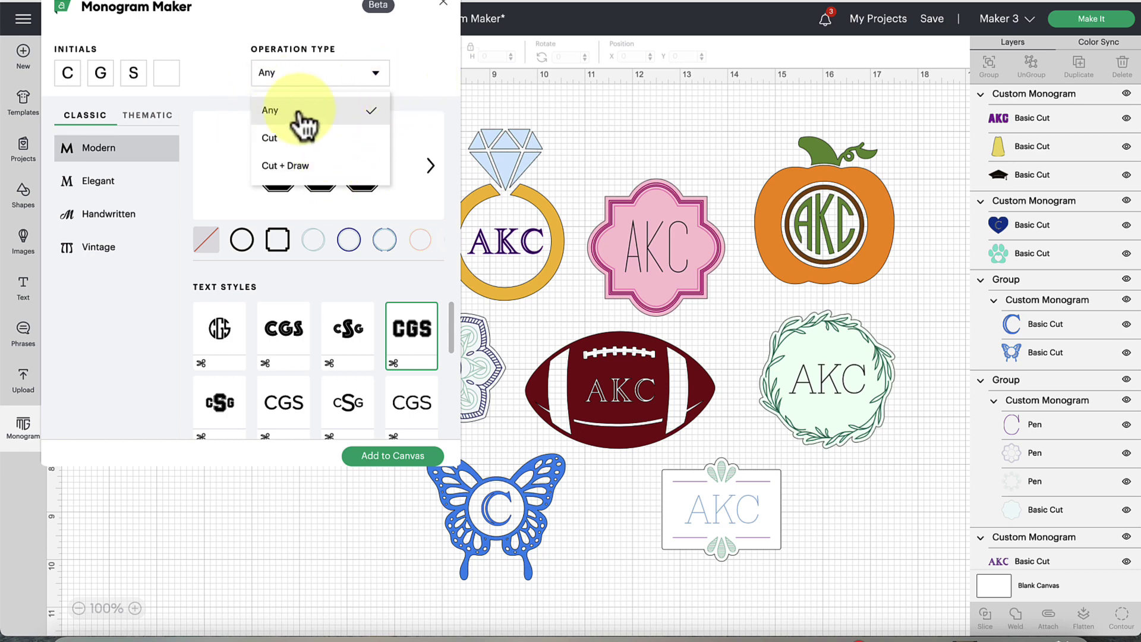
click(415, 81)
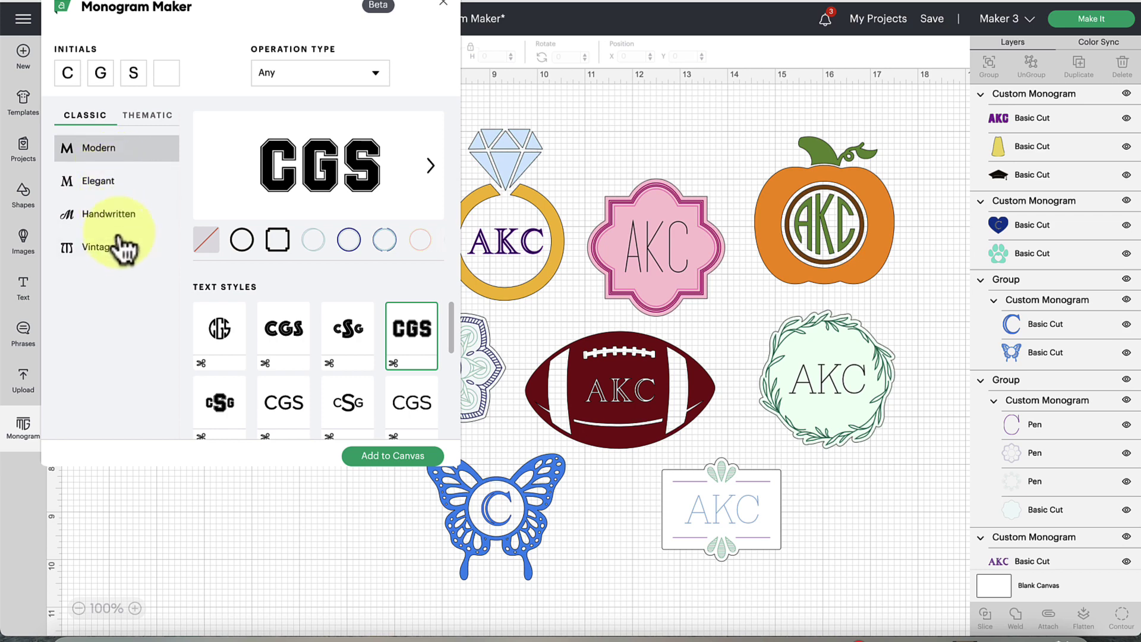
Browse the full range of Modern text styles for the CGS monogram
scroll(396, 404, down, 5)
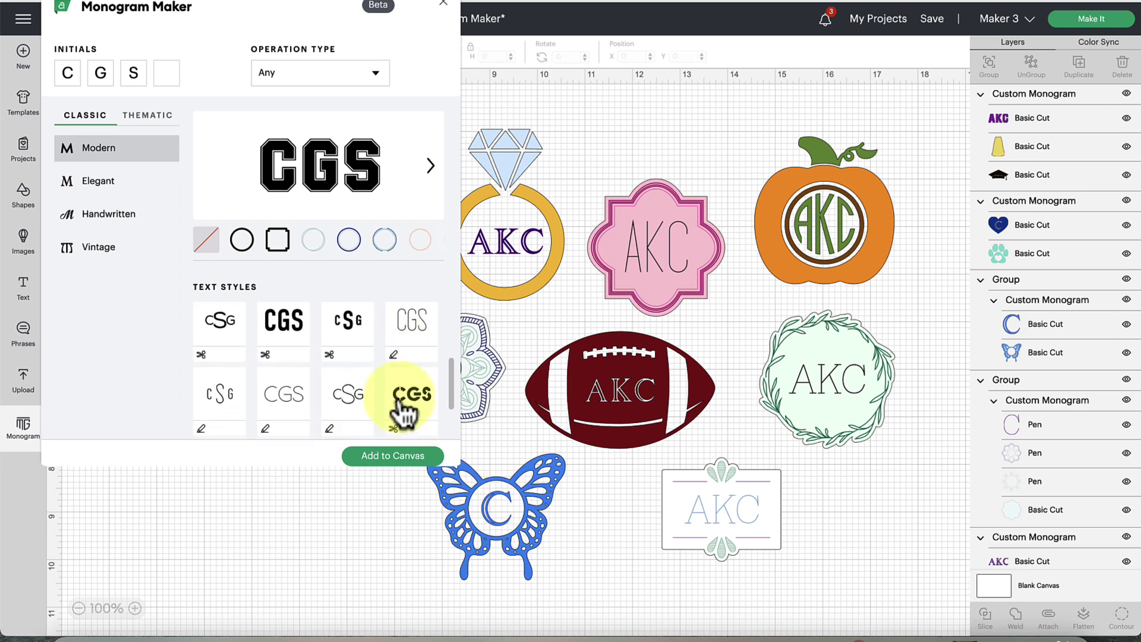
scroll(404, 406, up, 5)
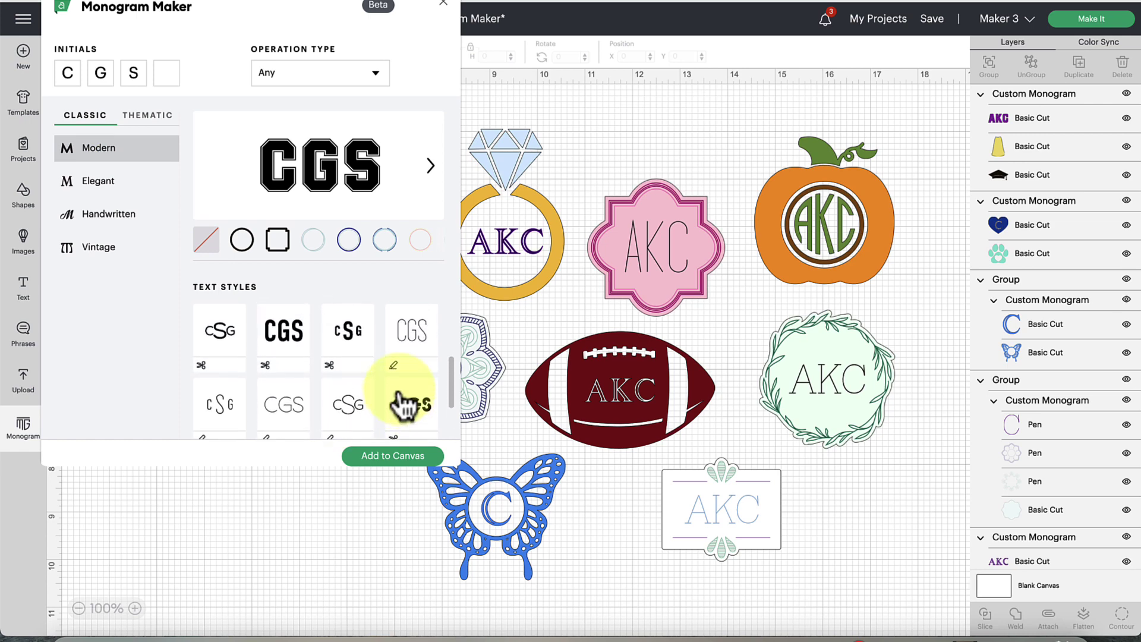
scroll(404, 406, down, 1)
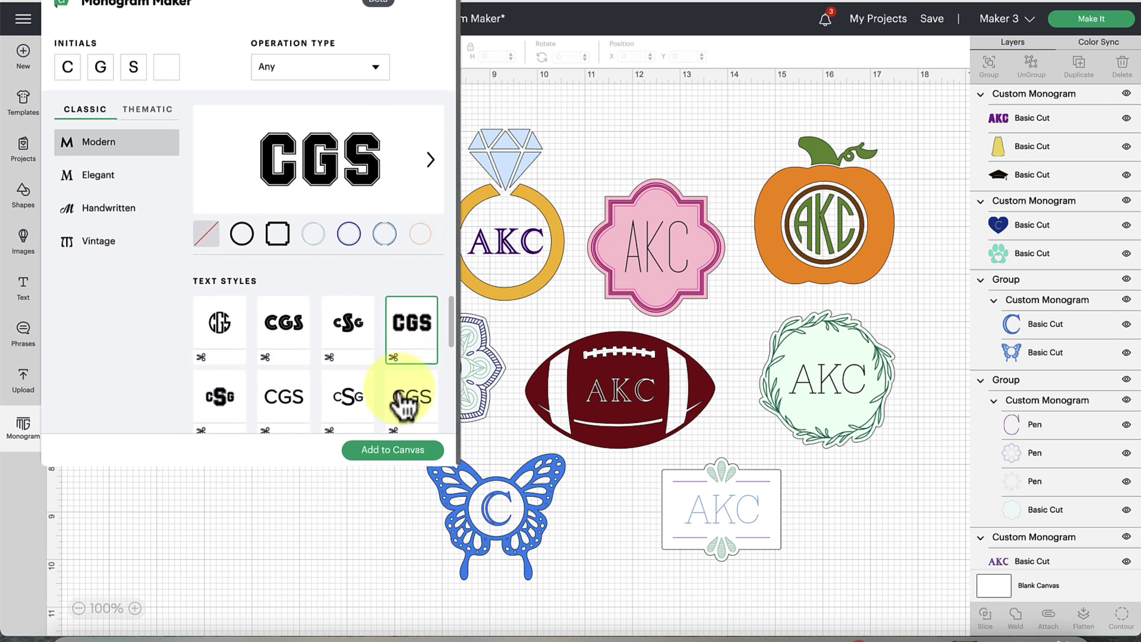
scroll(405, 406, down, 3)
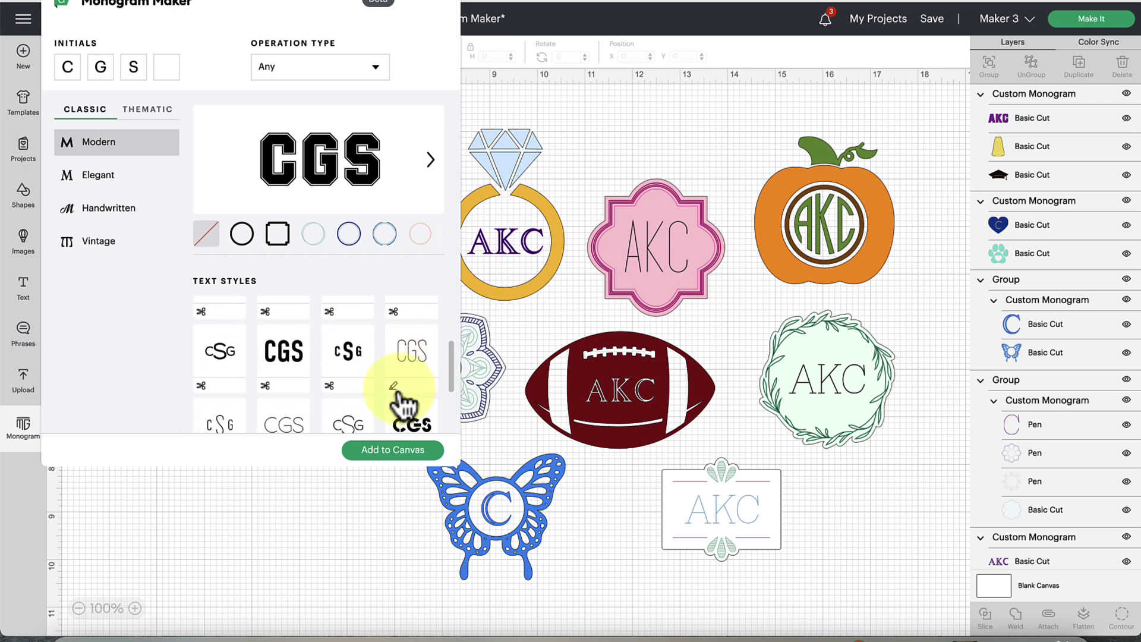
scroll(405, 406, down, 2)
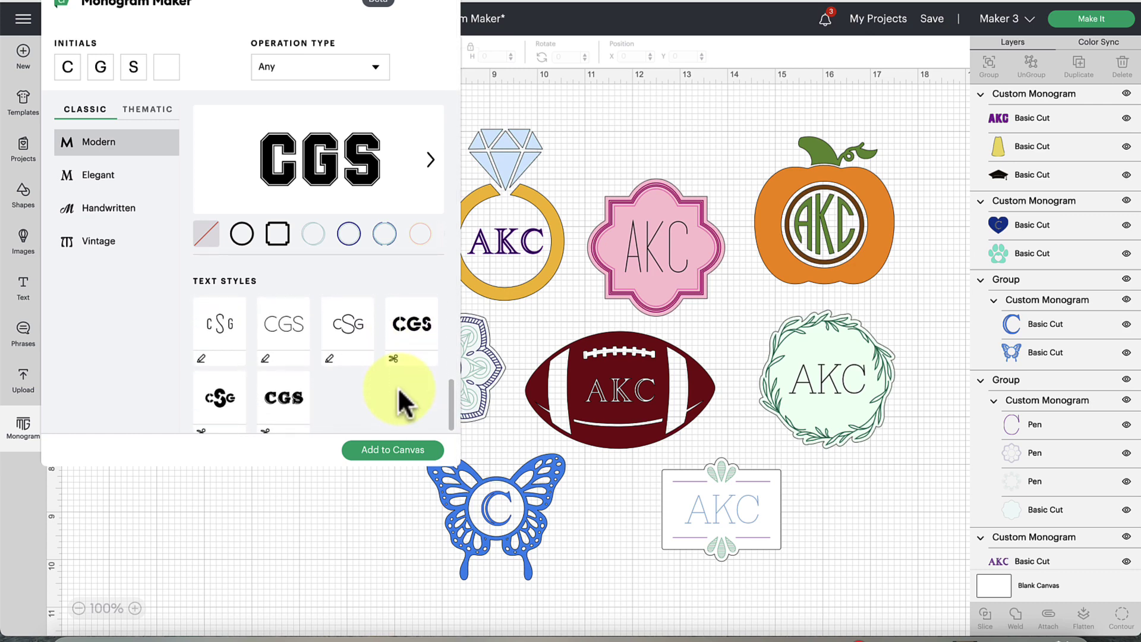
scroll(405, 406, up, 3)
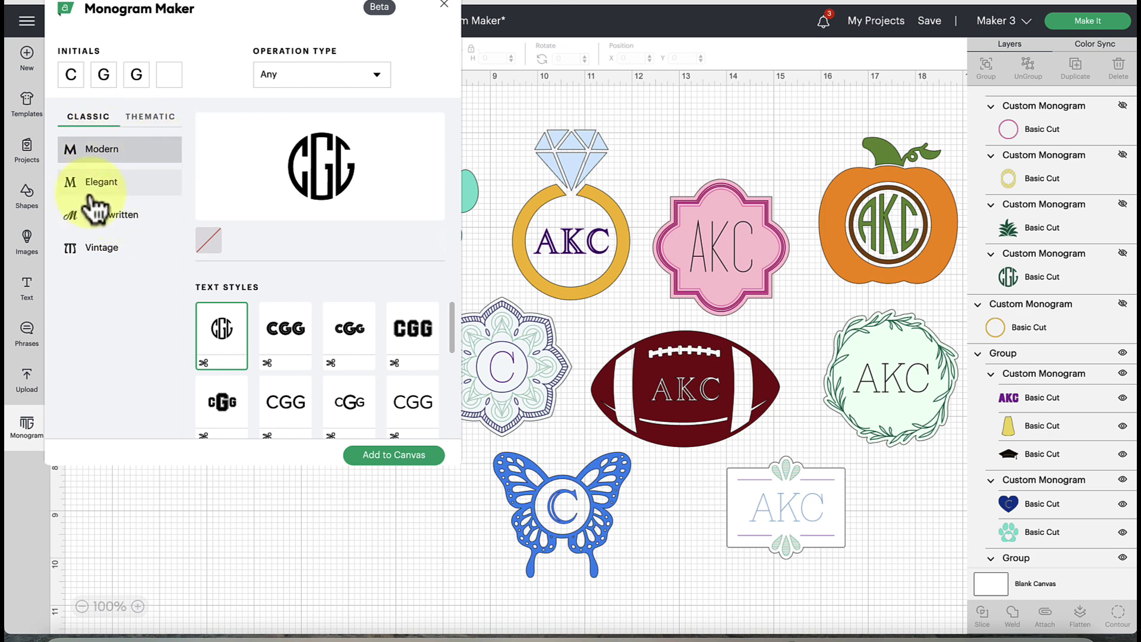
Compare the Elegant and Handwritten categories with the Modern one, ending on Modern
click(111, 200)
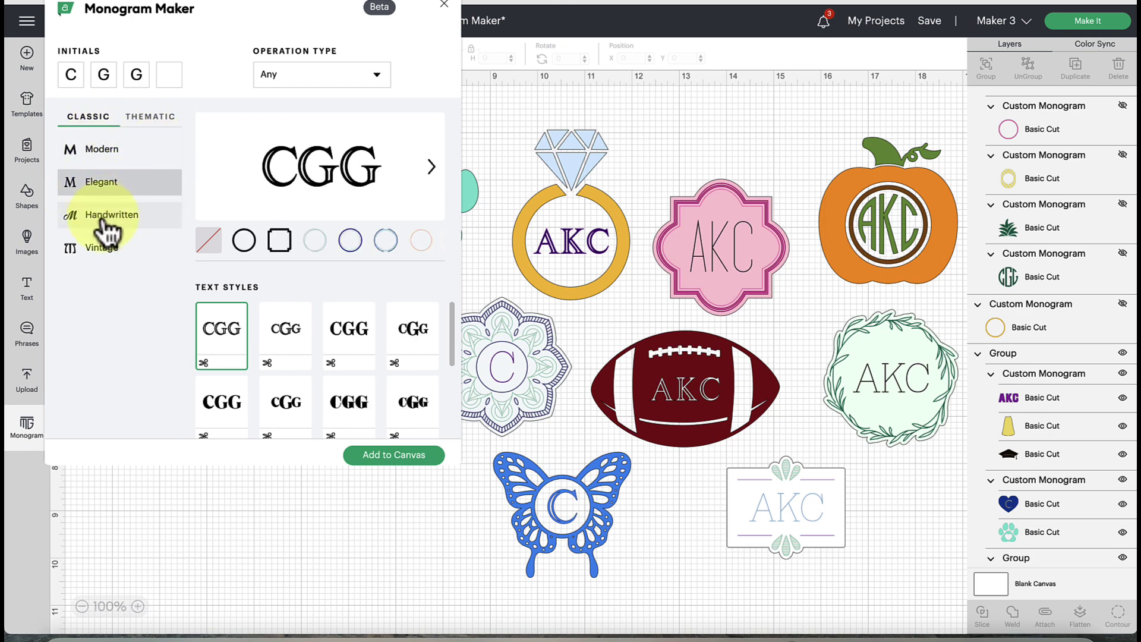
click(107, 226)
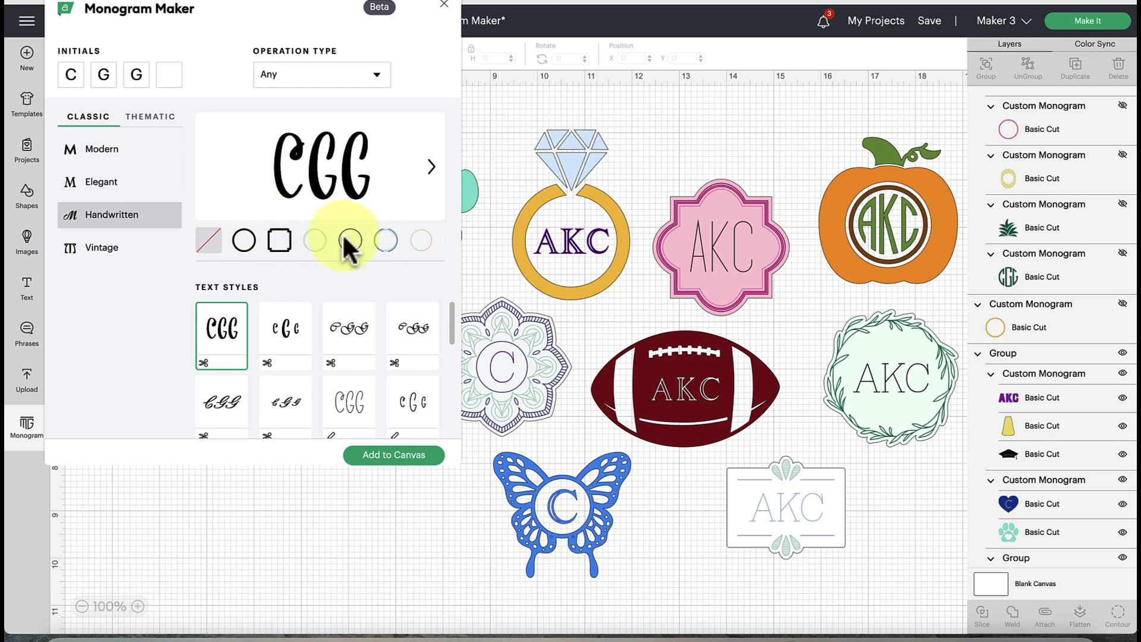
click(137, 188)
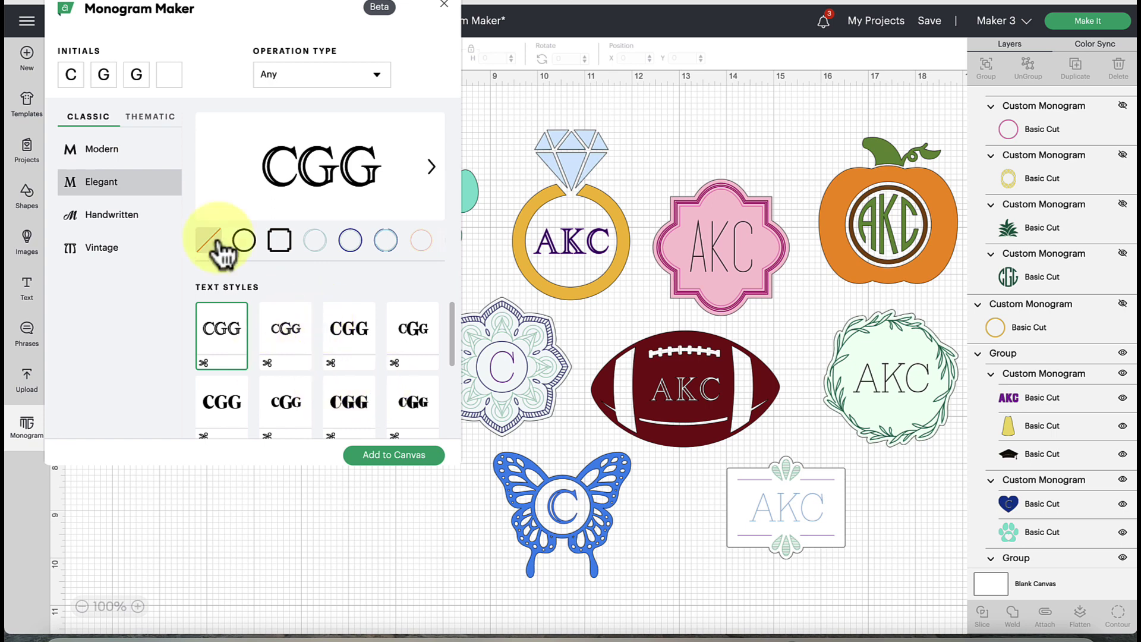
click(141, 160)
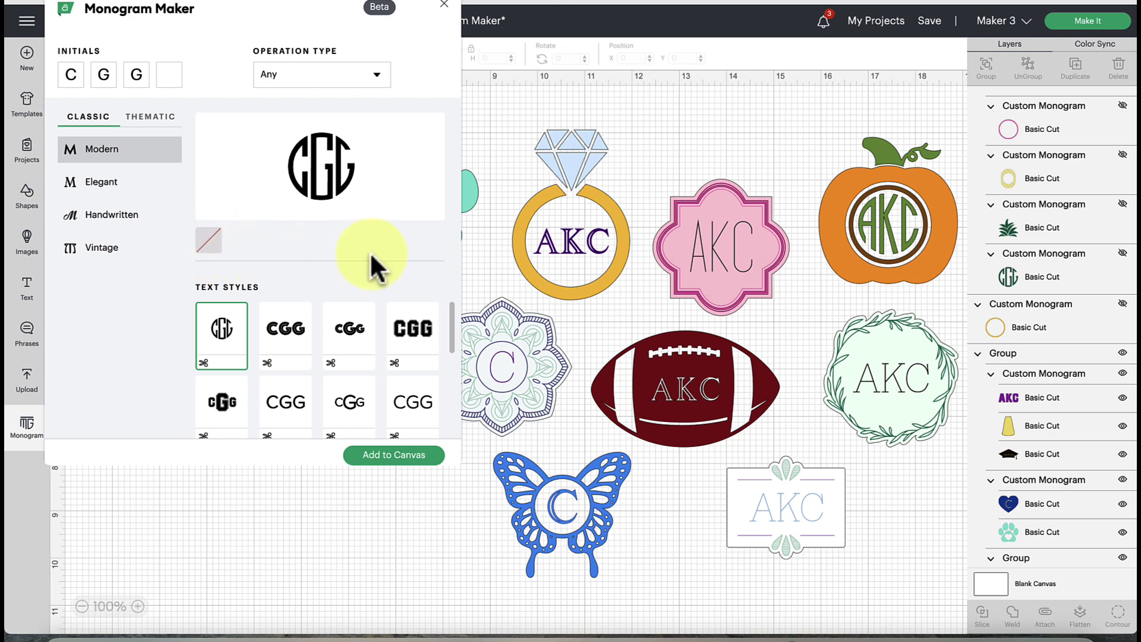
Try several Modern text styles for the CGG monogram and choose the tall bold cut style with equal-height letters
click(274, 355)
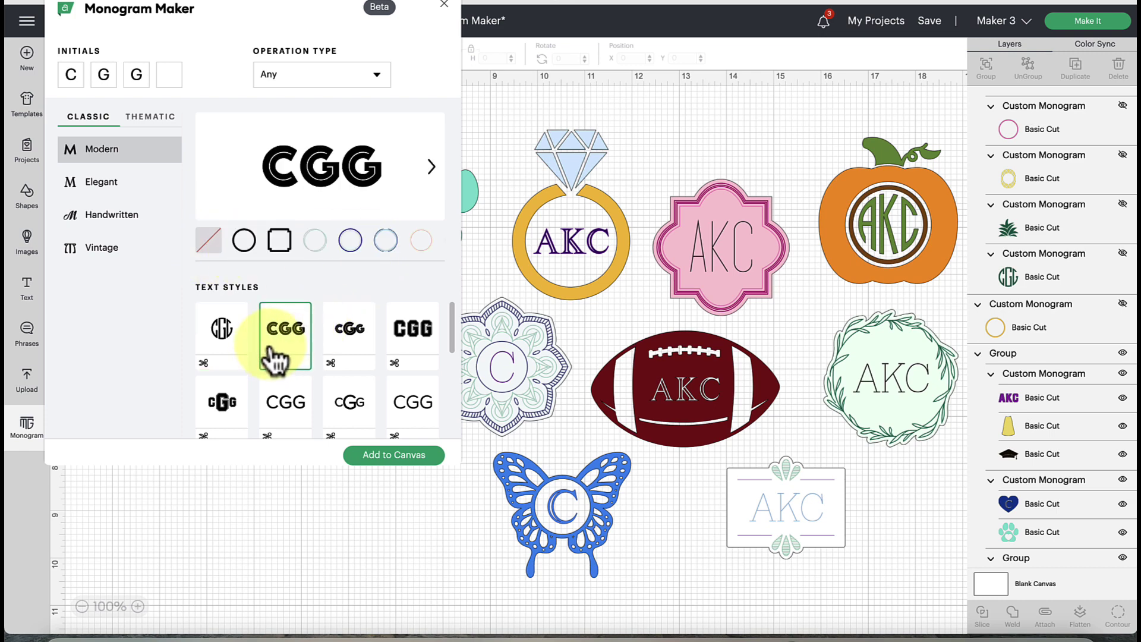
click(353, 350)
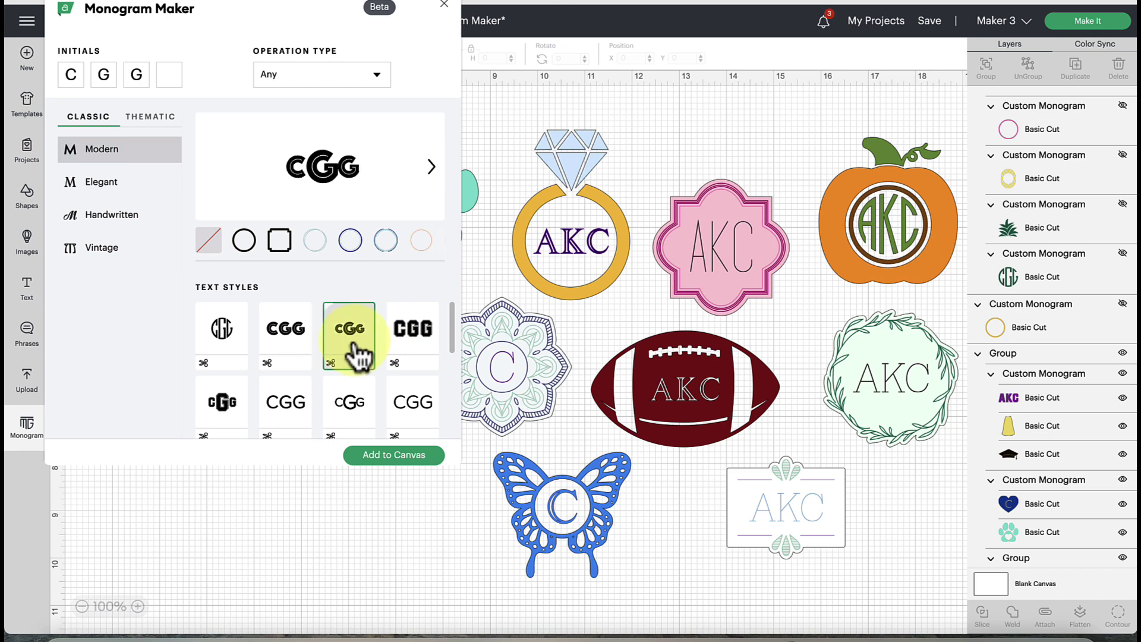
click(415, 410)
scroll(416, 404, down, 1)
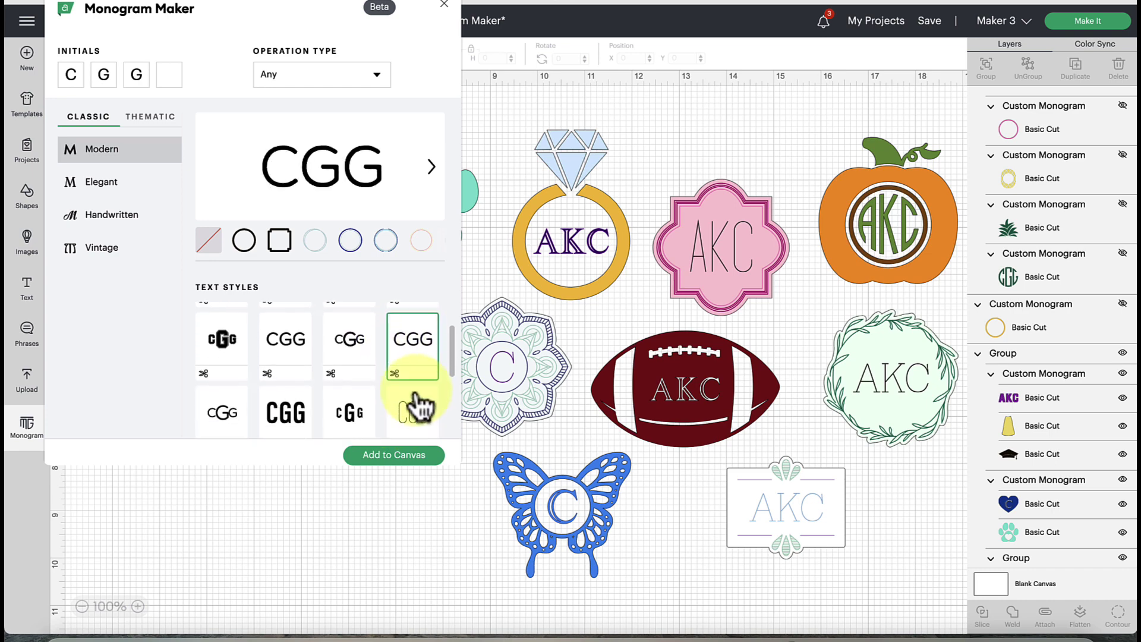
click(366, 420)
scroll(403, 416, down, 1)
click(408, 364)
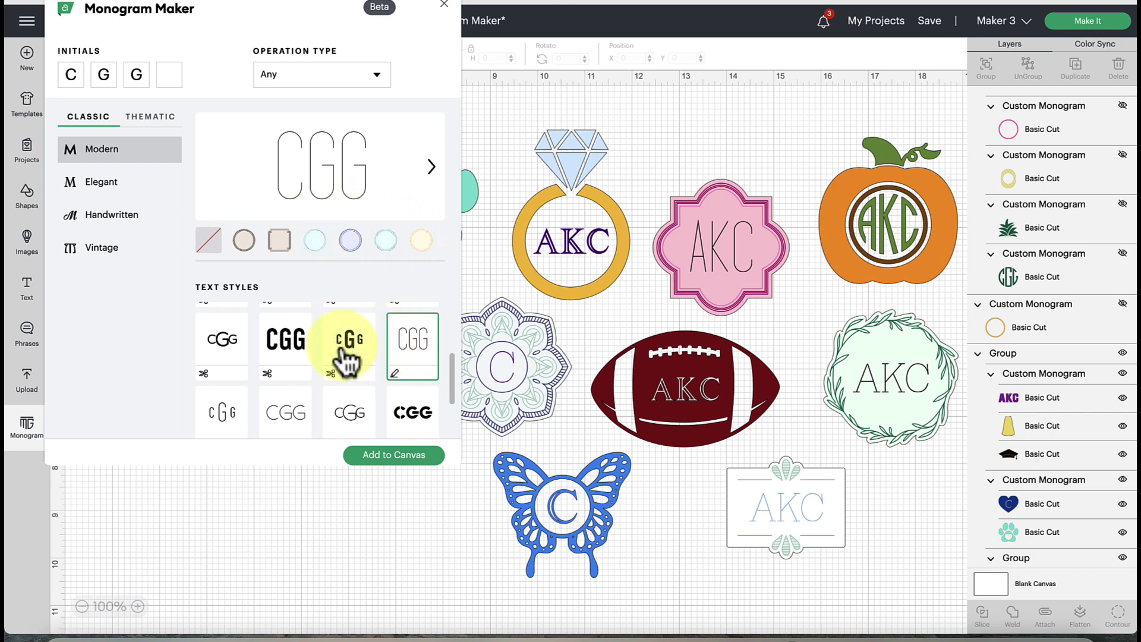
click(284, 350)
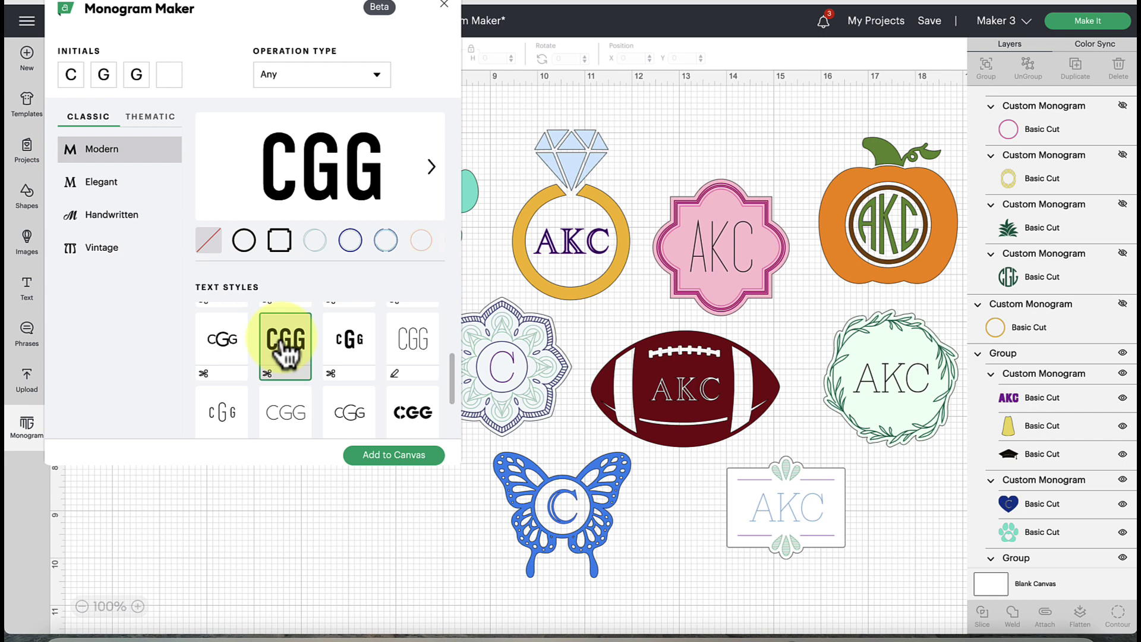
Preview the monogram in circular and diamond frames, including the pink dotted circle and the blue diamond
click(315, 241)
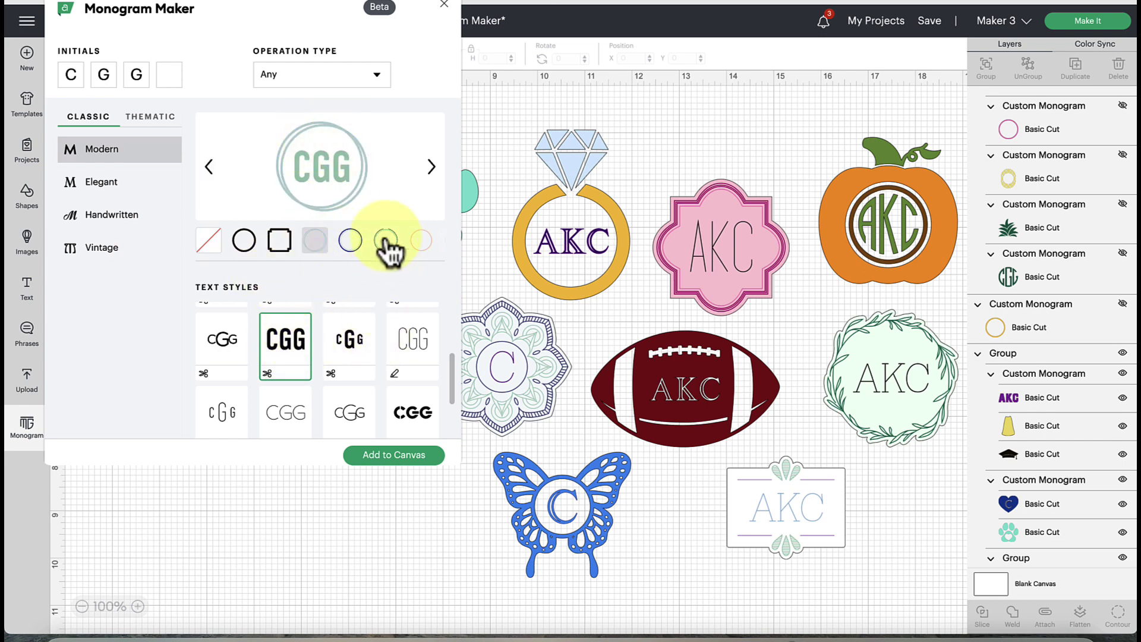
click(422, 241)
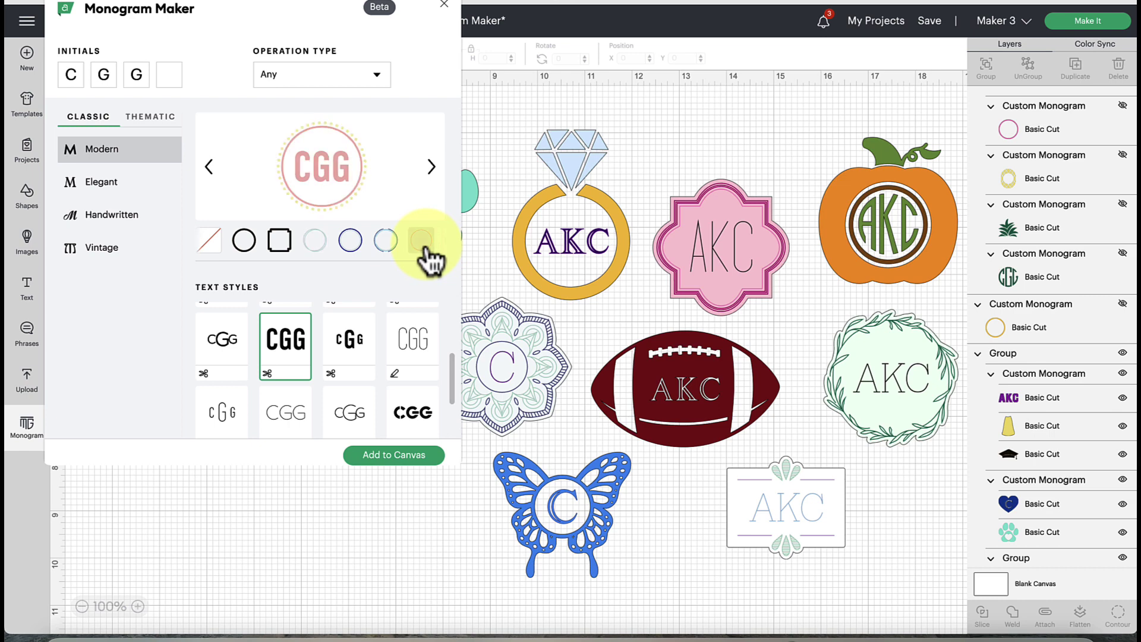
click(433, 244)
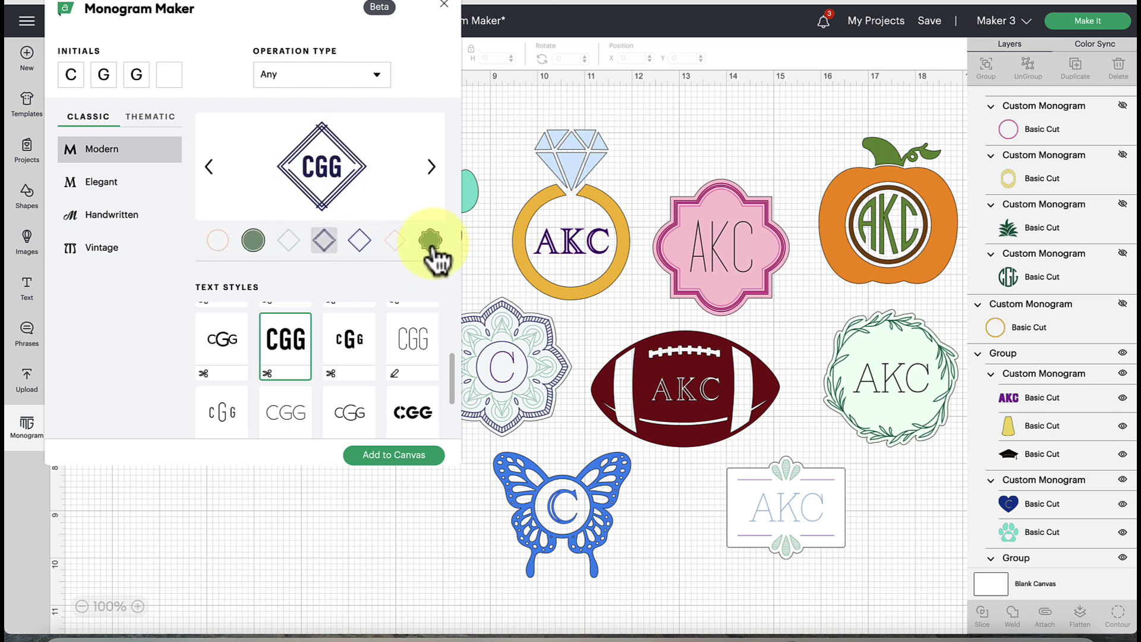
click(433, 243)
click(360, 240)
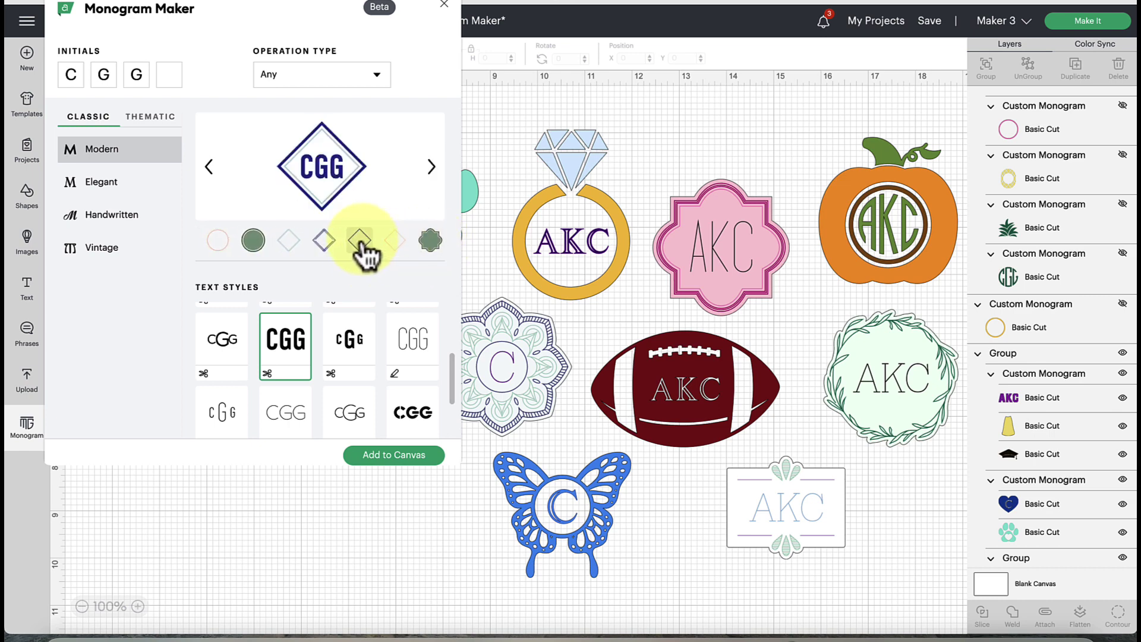
Step forward through the frame previews to the green plaque frame, and go back through the earlier frames
click(431, 167)
click(430, 167)
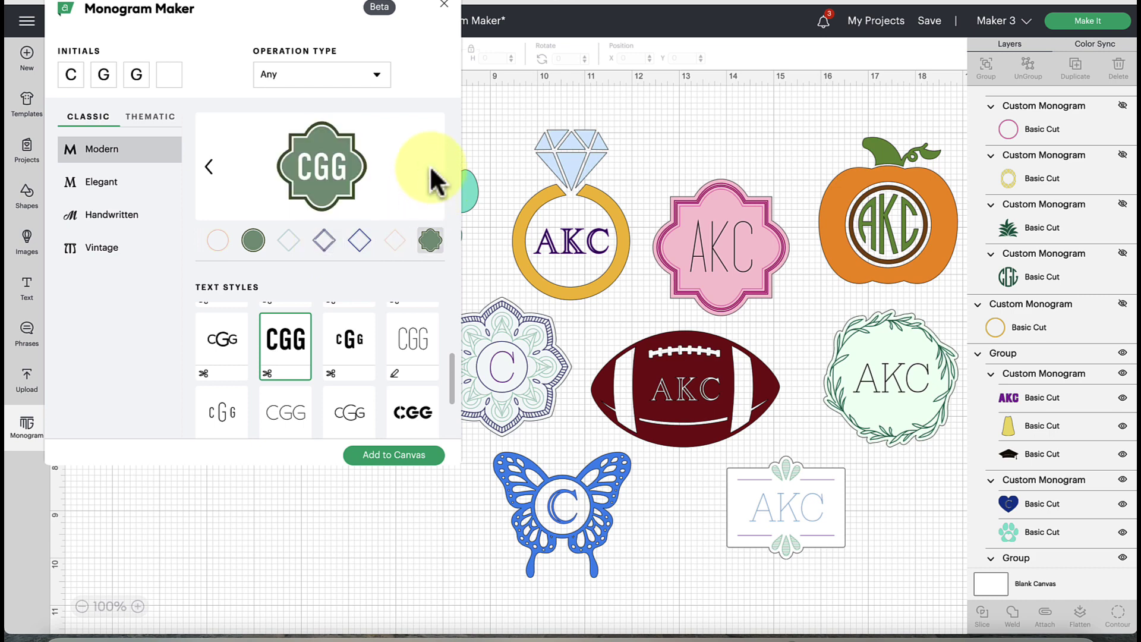
click(211, 166)
click(211, 167)
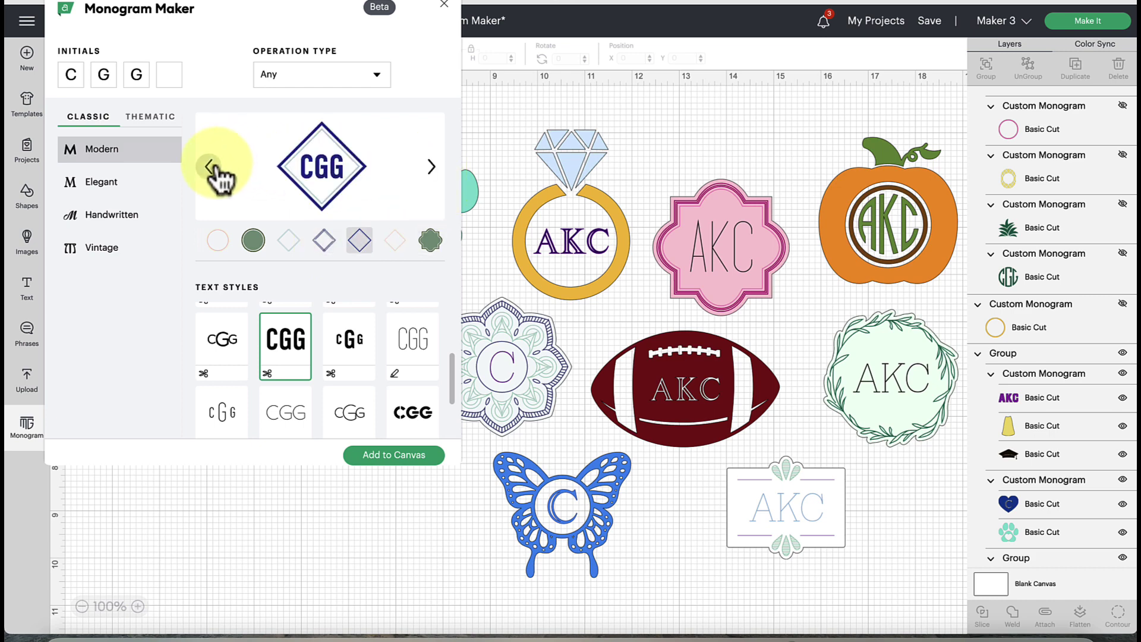
click(212, 167)
click(211, 167)
click(213, 167)
click(212, 167)
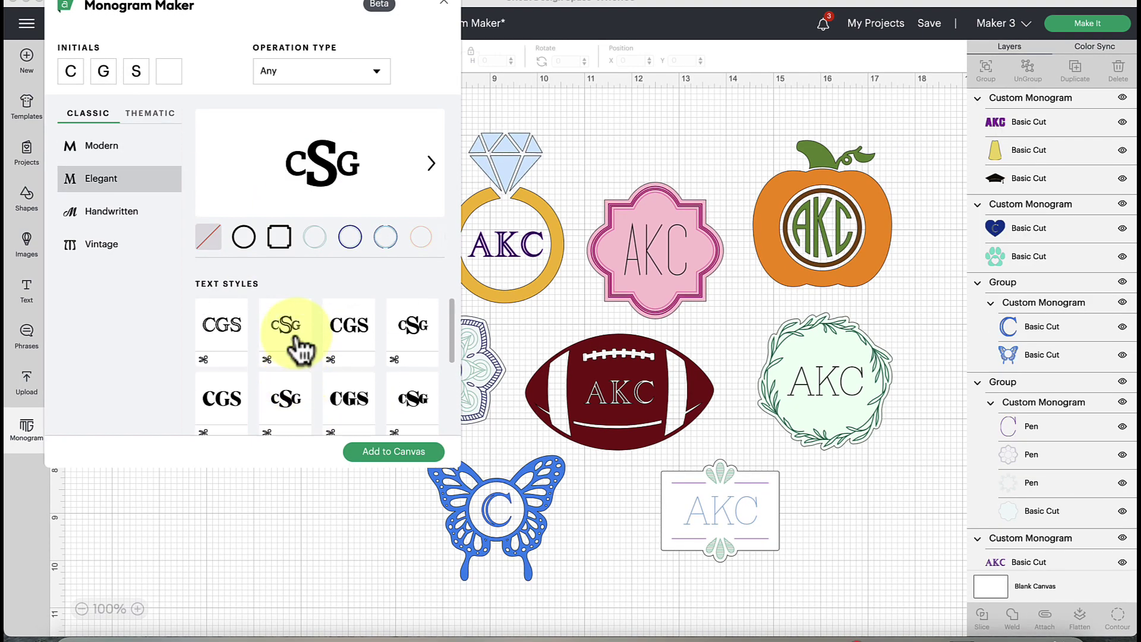
Preview the ornate circular Elegant text style for the CGS monogram and select the style with flower-decorated letters
scroll(293, 333, down, 1)
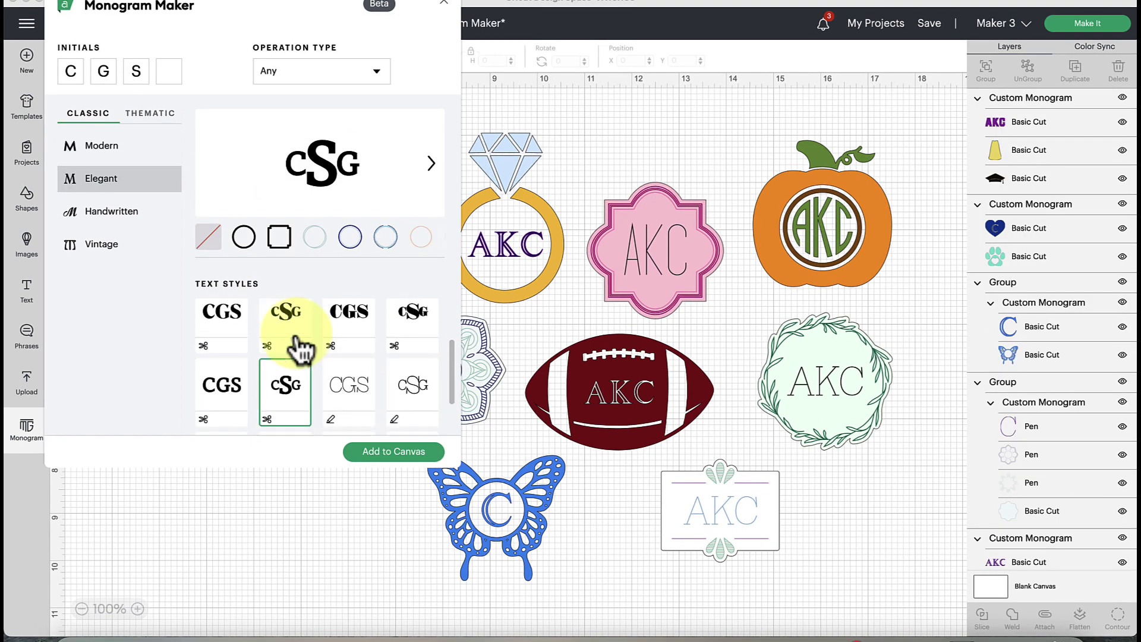
scroll(293, 333, up, 1)
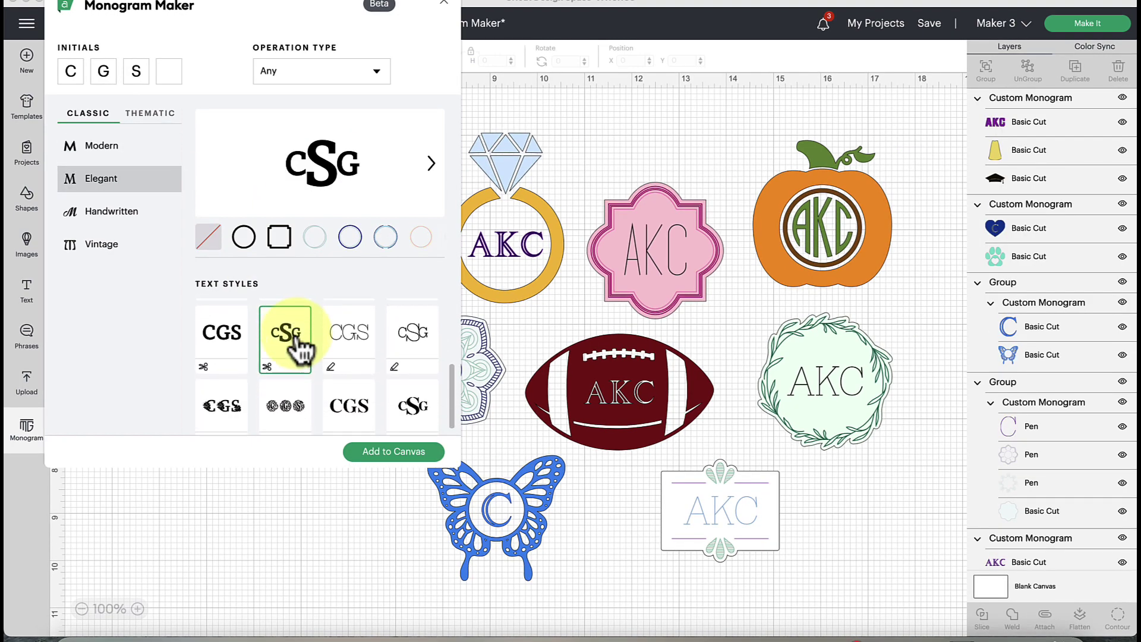
click(291, 397)
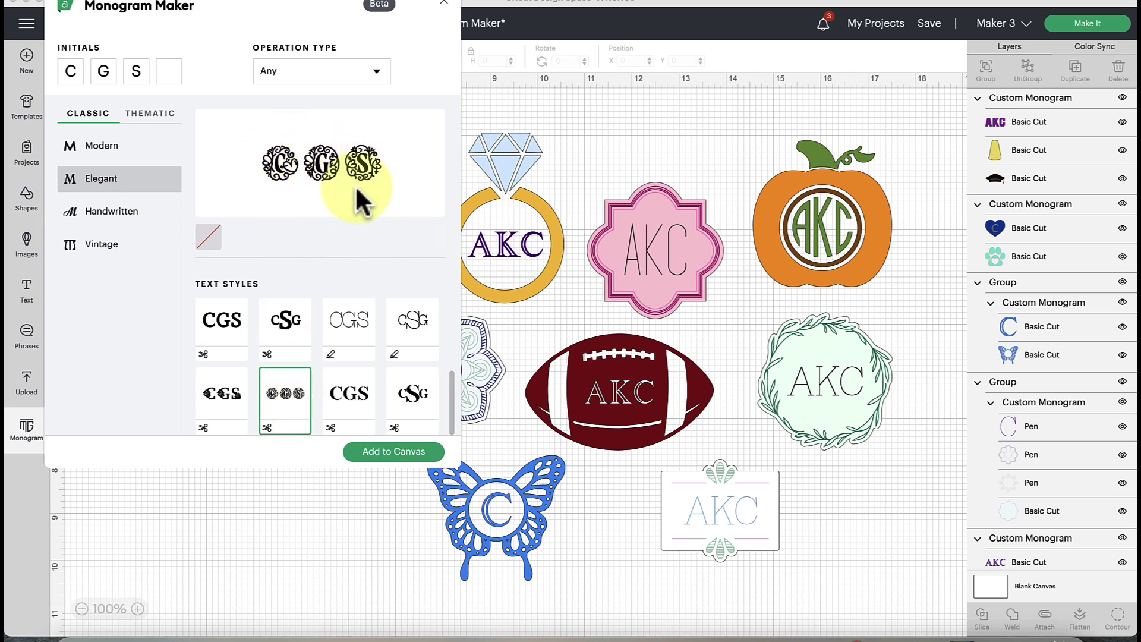
click(222, 404)
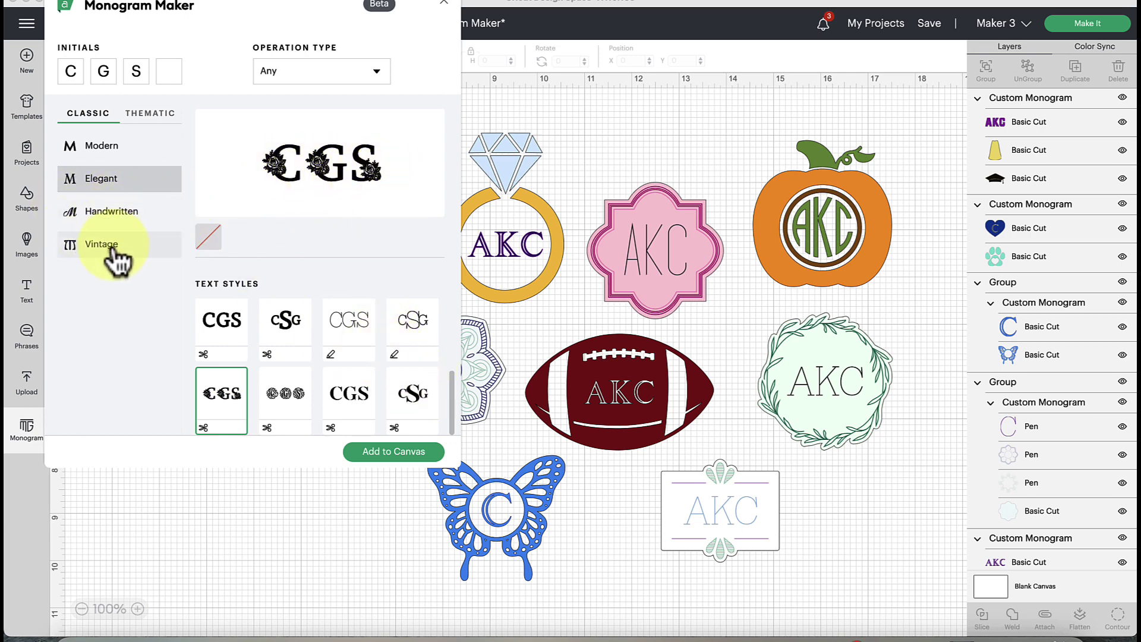
Add the CGS monogram to the canvas in the thin looping Handwritten pen script style, without a frame
click(97, 220)
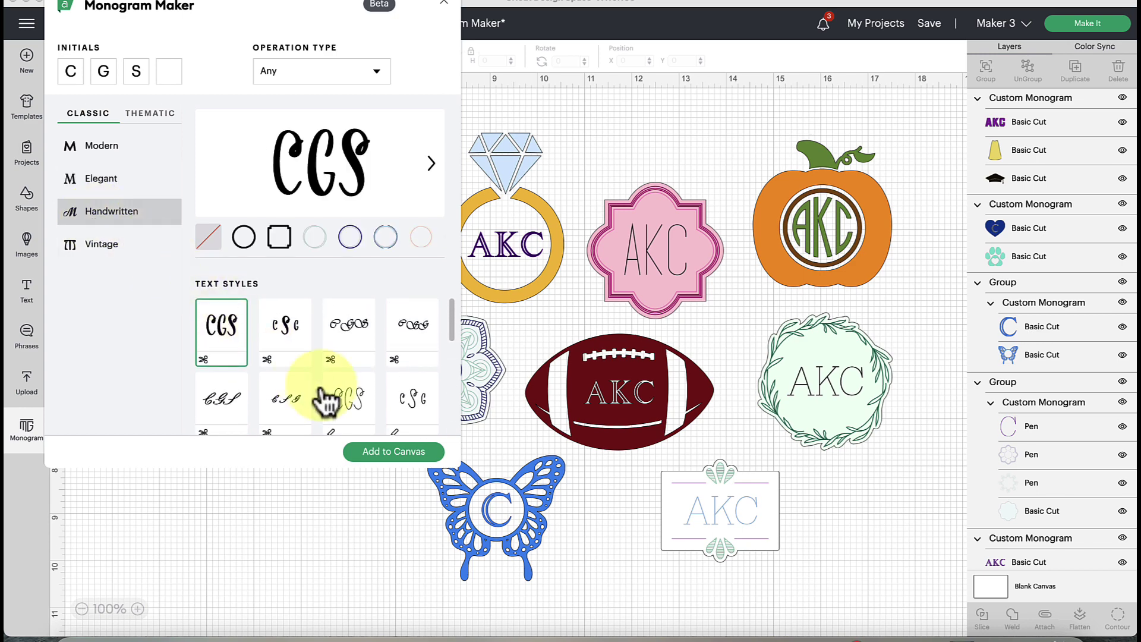
scroll(379, 389, down, 2)
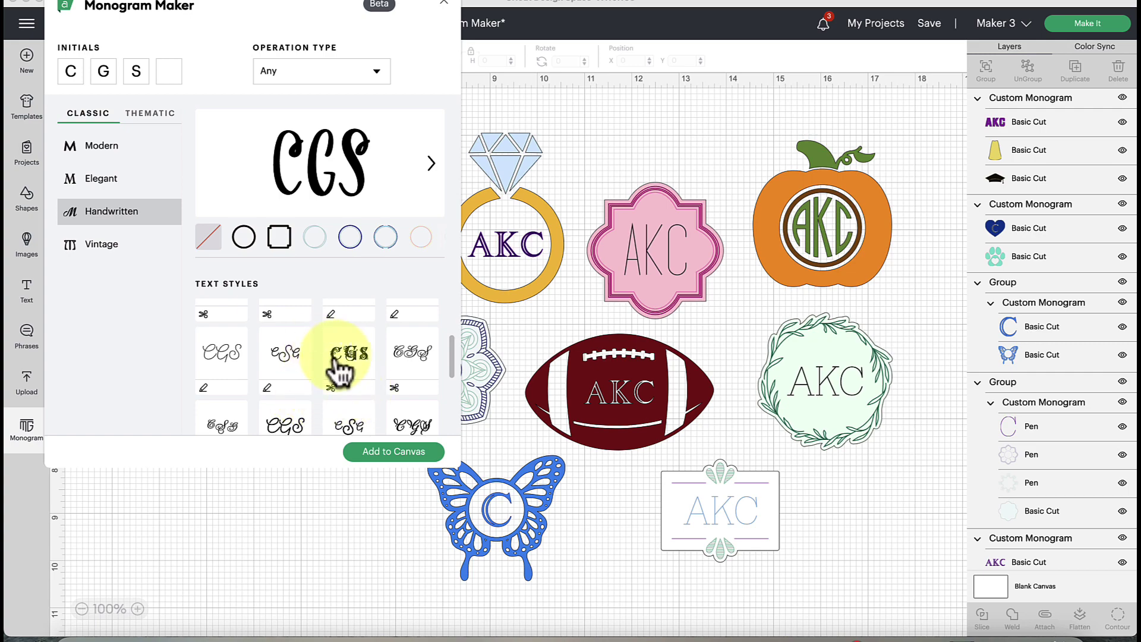
click(231, 363)
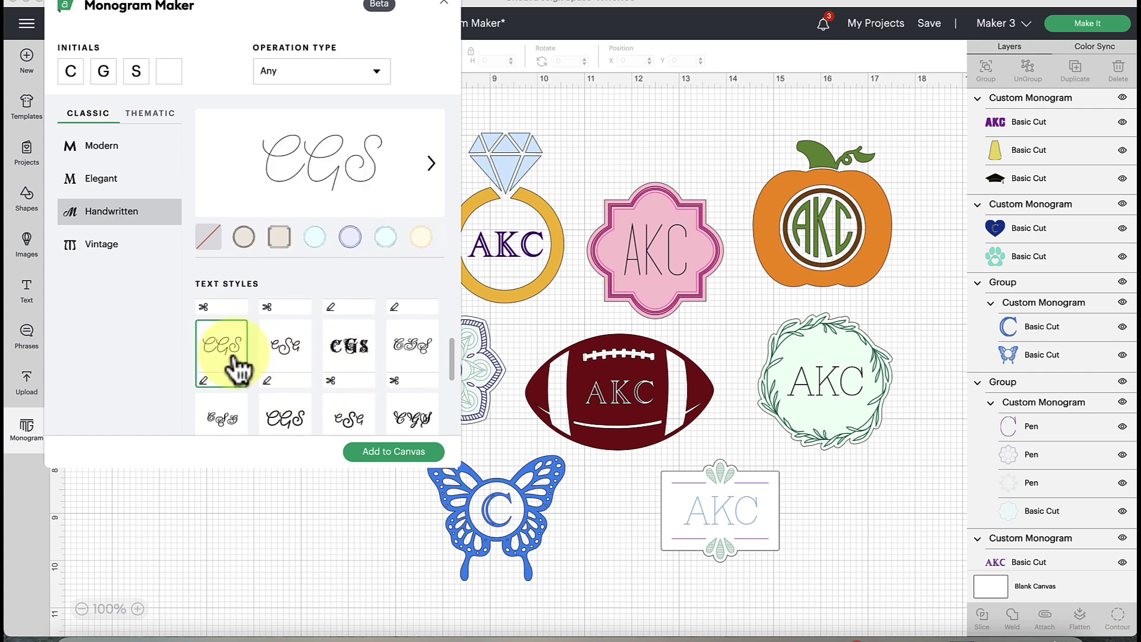
click(386, 453)
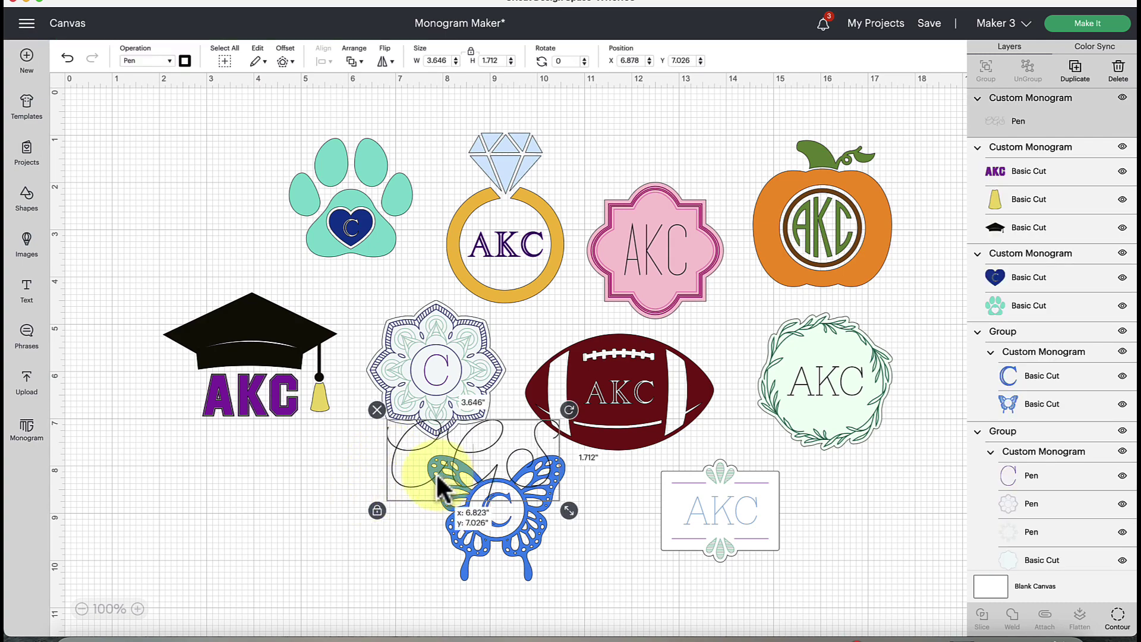
Move the script CGS monogram to the empty area beside the teal paw print and view its available operation types
drag(437, 472, 145, 200)
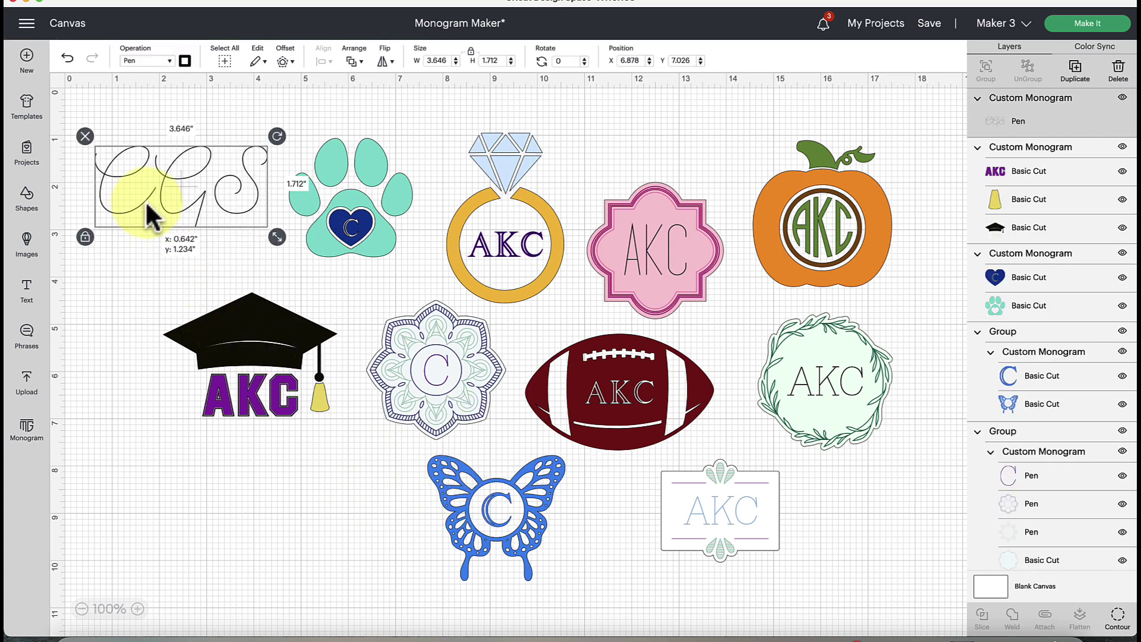
click(132, 62)
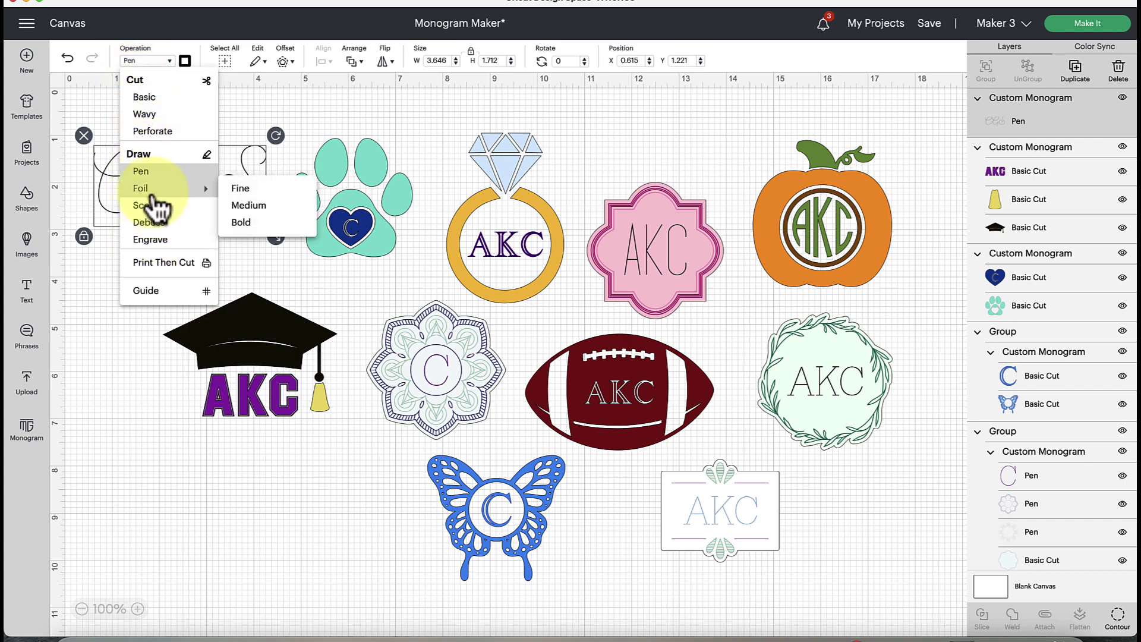
click(97, 283)
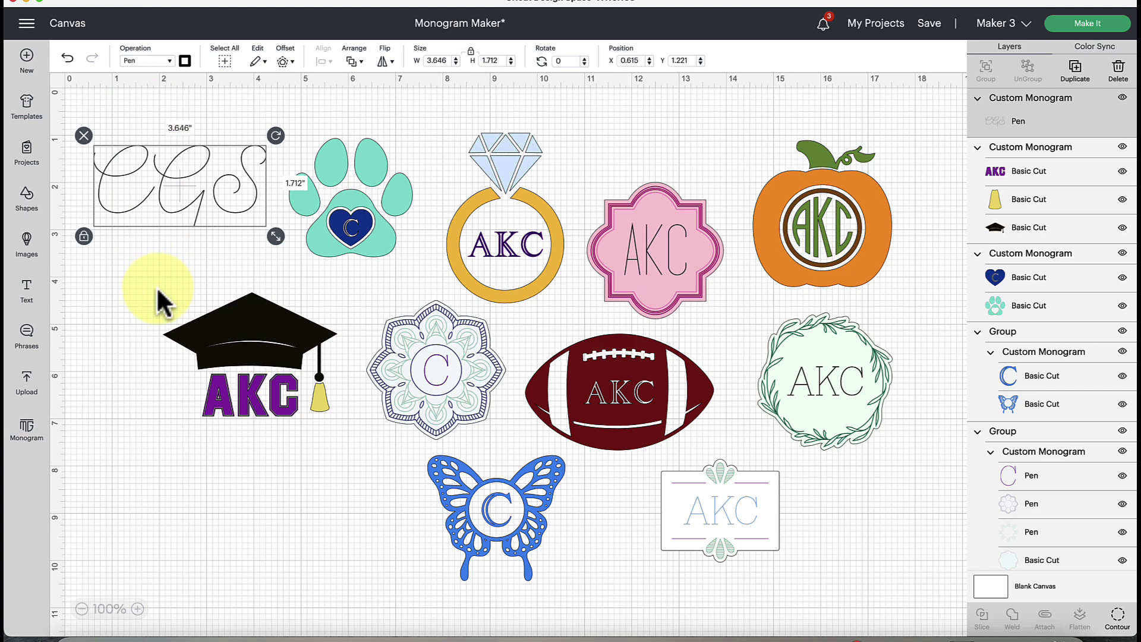
Add a second CGS monogram in the bold ornate Handwritten cut style and place it beside the blue butterfly
click(28, 433)
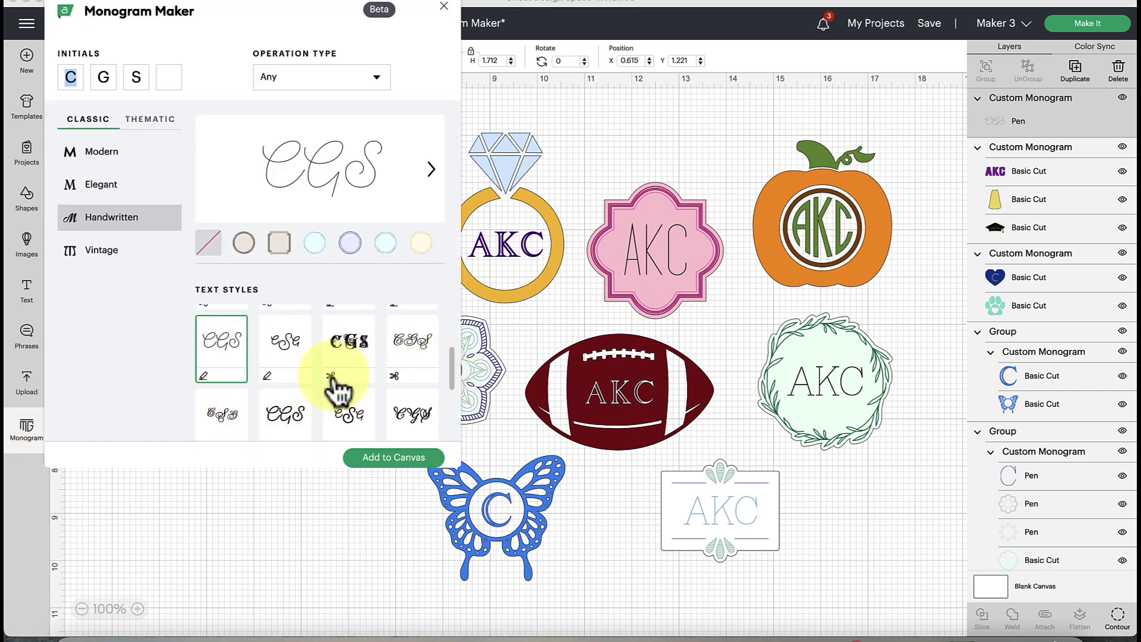
click(351, 344)
click(393, 459)
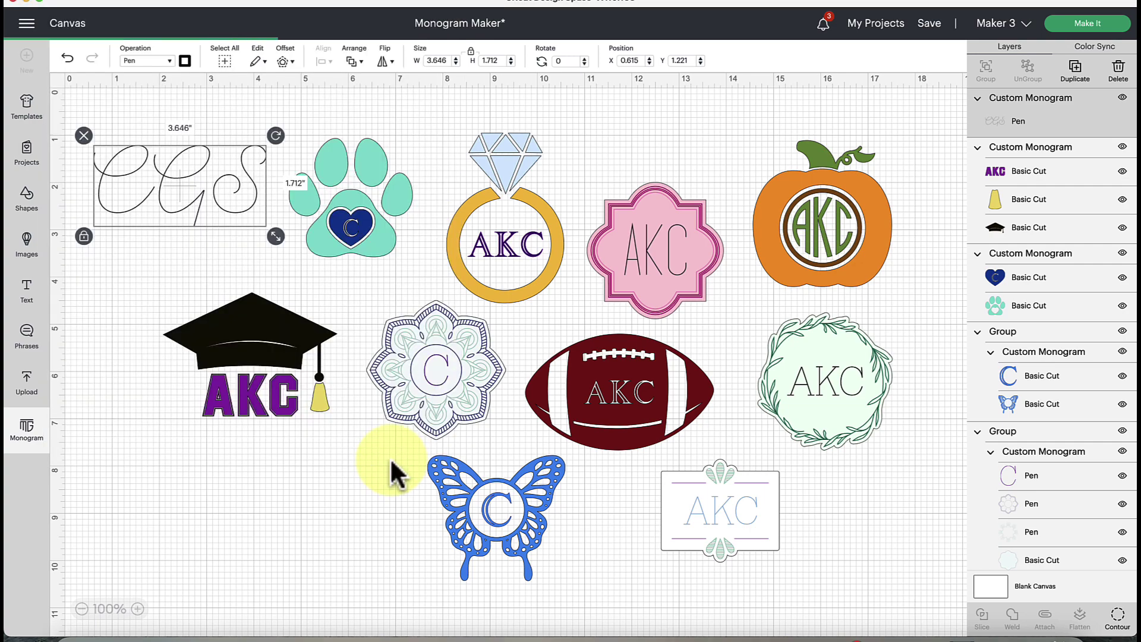
drag(441, 495, 202, 511)
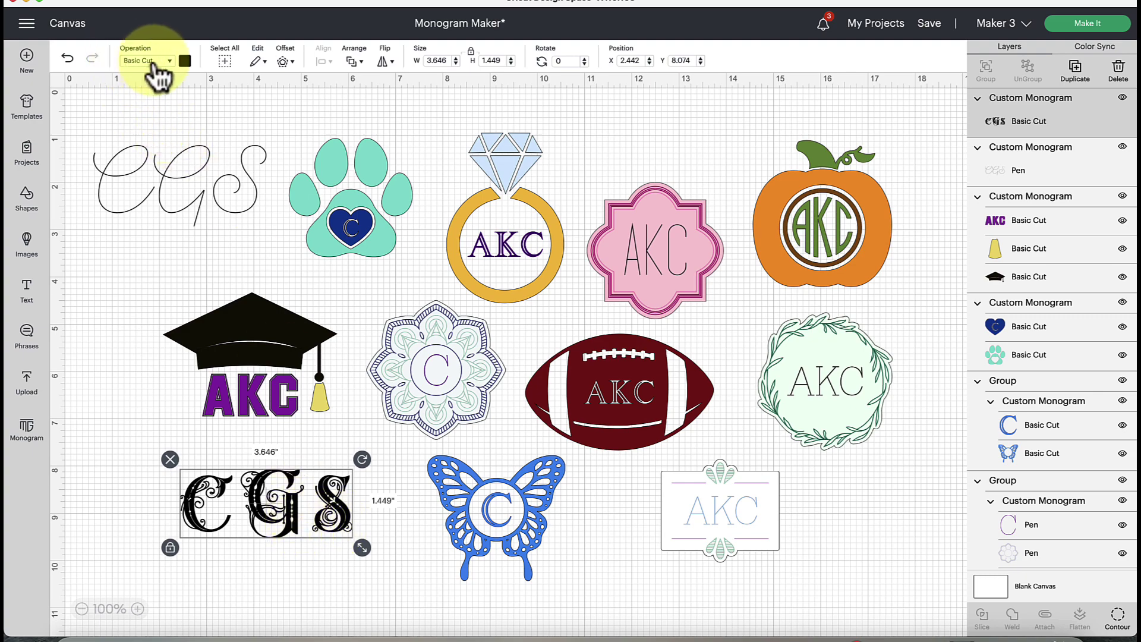
Reopen the Monogram Maker and view the Vintage text styles for CGS
click(43, 443)
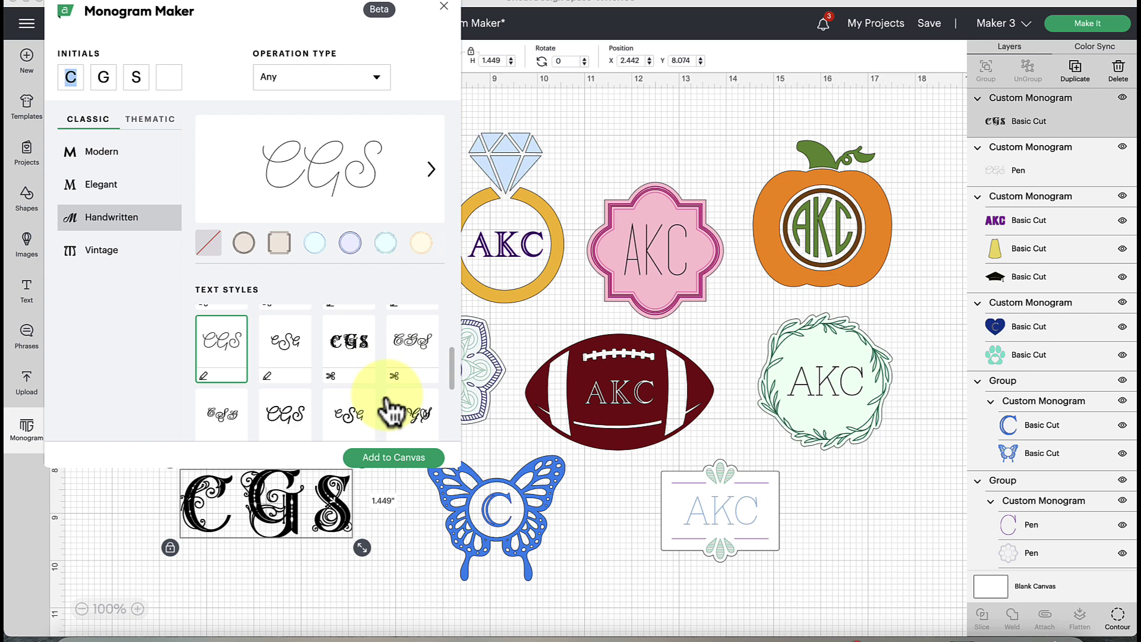
scroll(387, 410, down, 2)
click(104, 244)
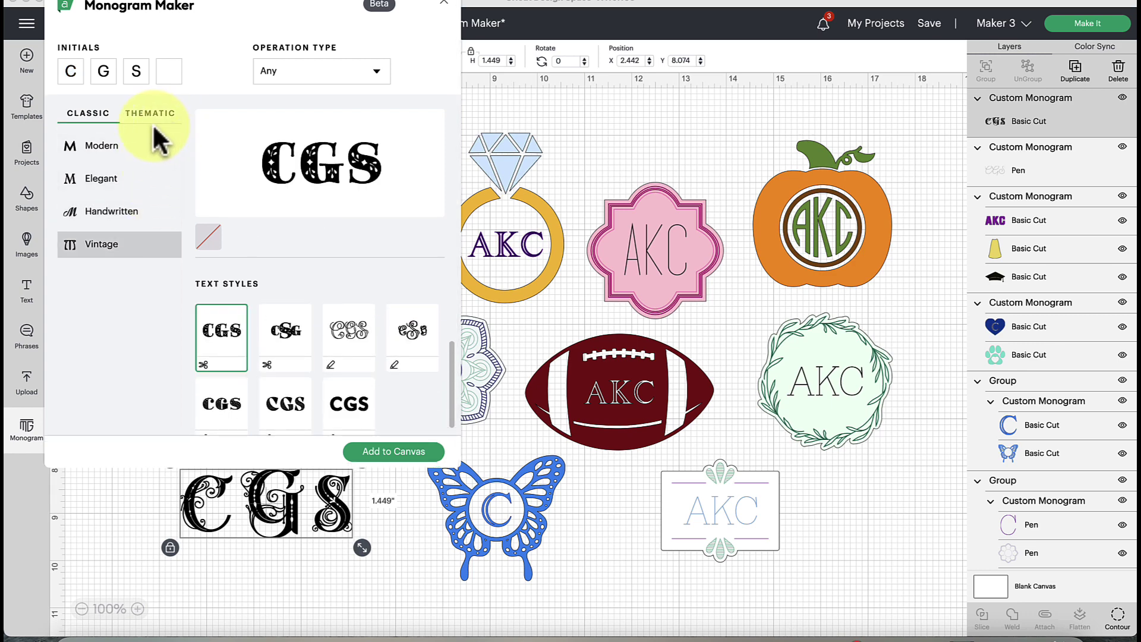
Preview several text styles for CGS in the thematic Botanical red floral split frame and select the serif style
click(145, 119)
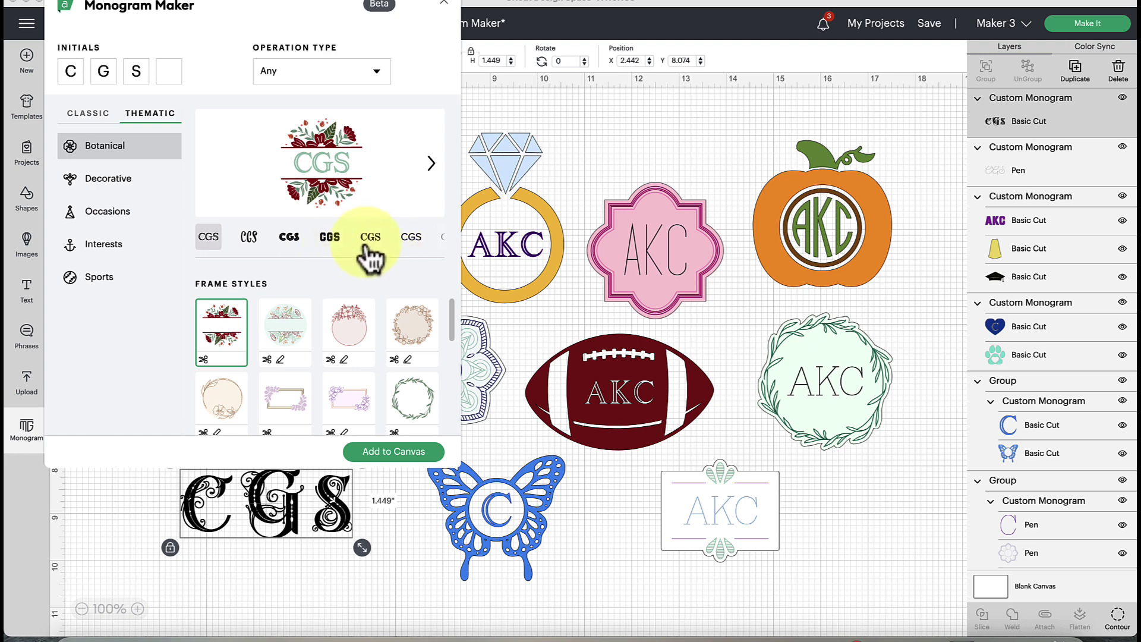
click(331, 236)
click(412, 237)
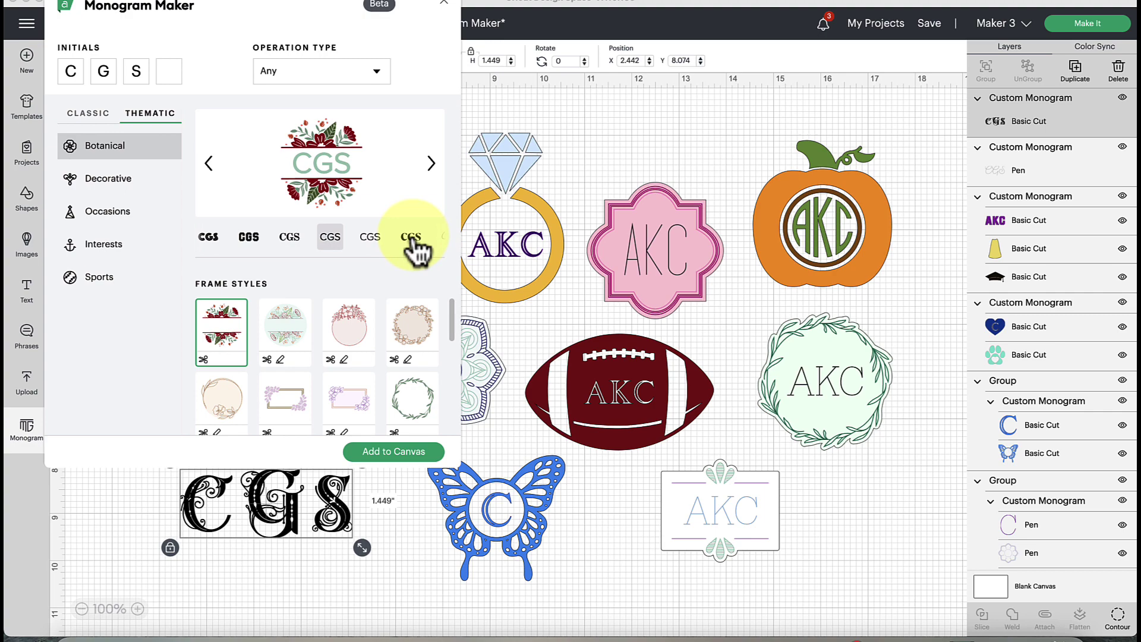
click(414, 244)
click(381, 247)
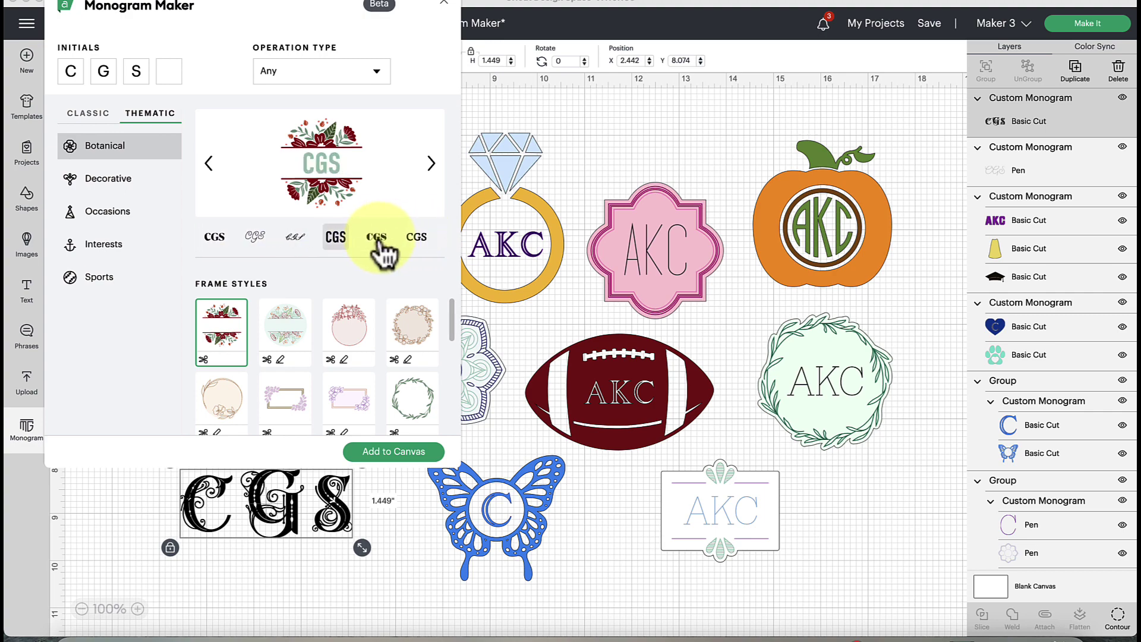
click(407, 244)
click(406, 243)
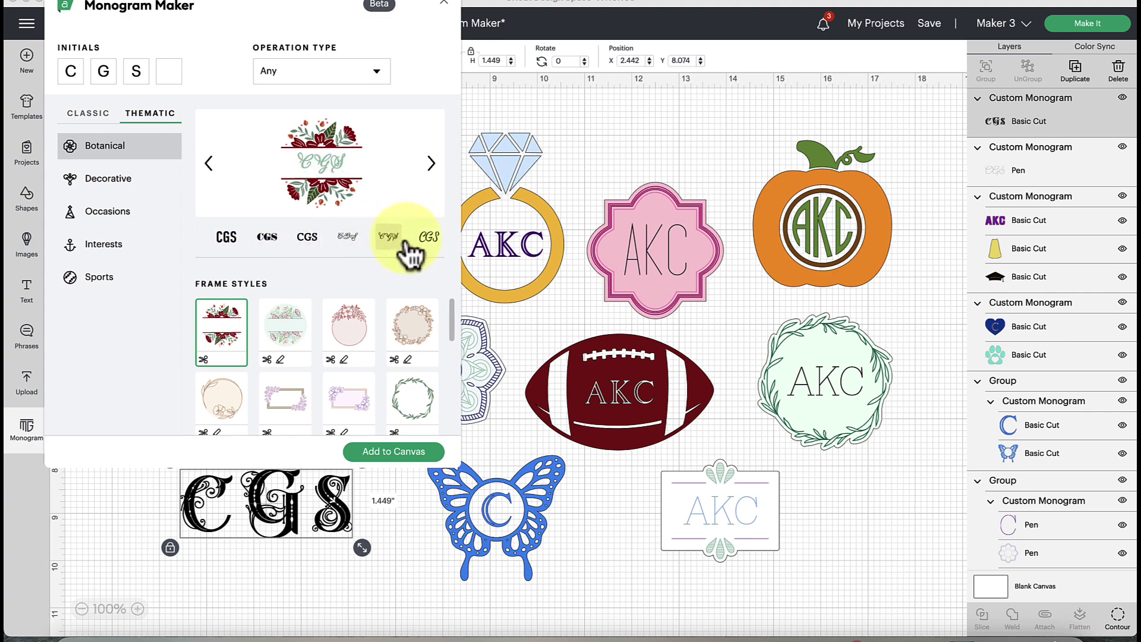
click(416, 244)
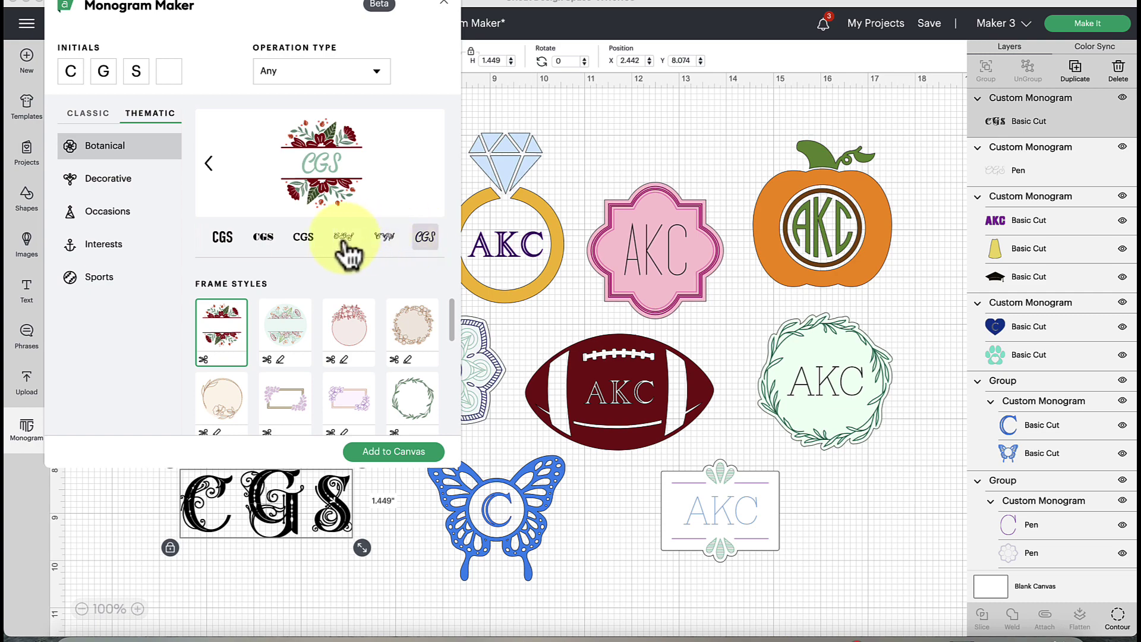
click(305, 239)
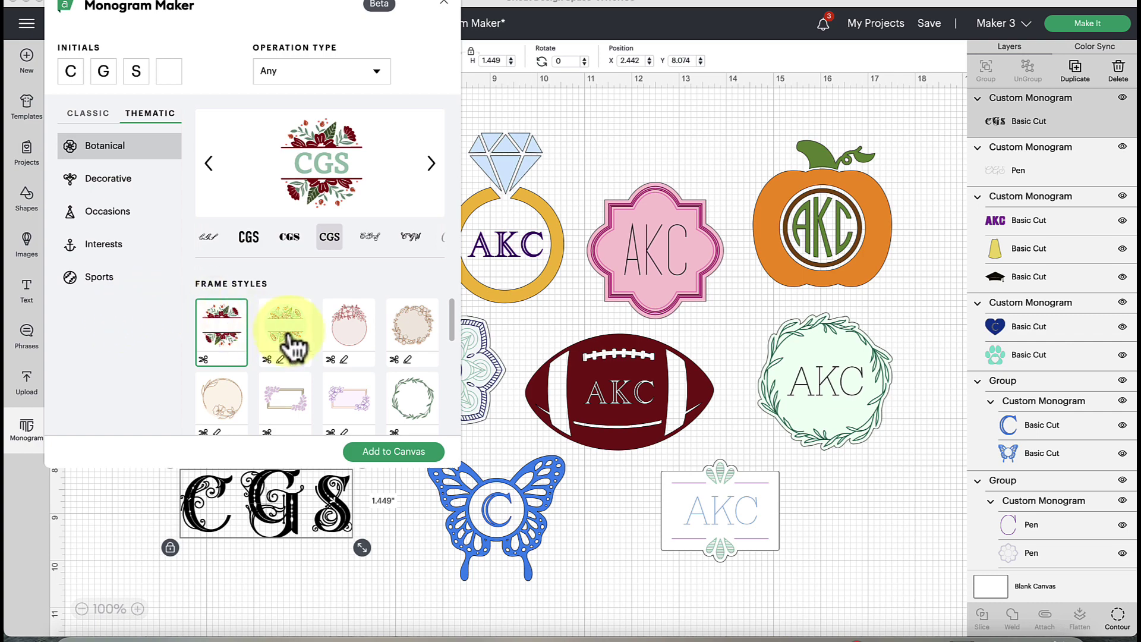
Browse the Botanical frame styles and preview several, including the green leafy wreath and the green floral frame
scroll(291, 345, down, 10)
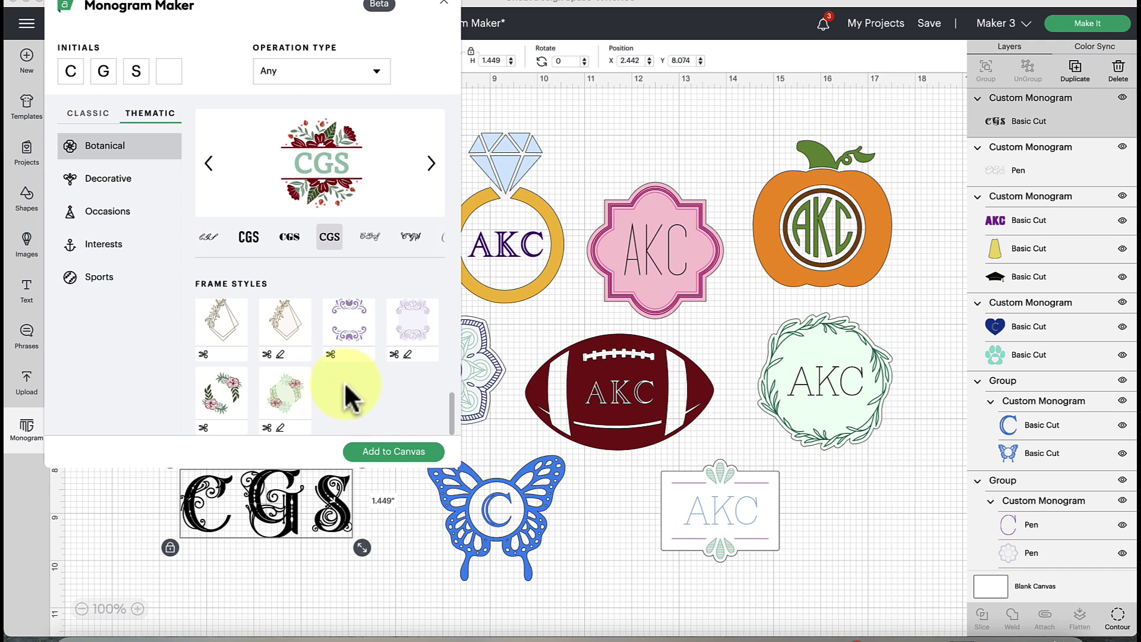
scroll(344, 381, up, 3)
scroll(351, 400, up, 3)
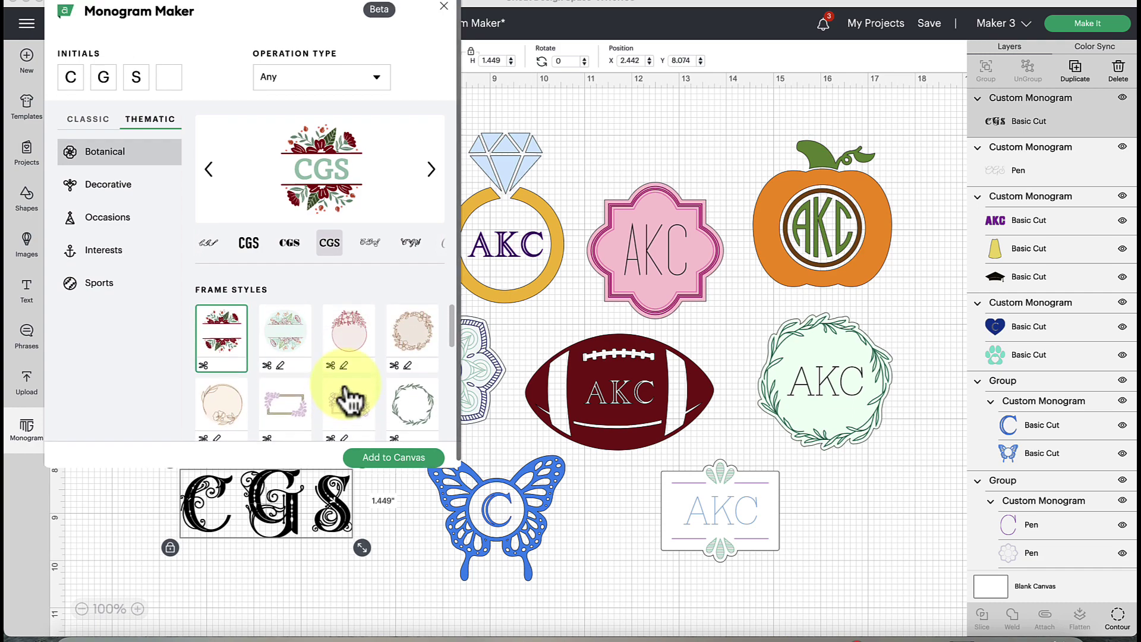
click(419, 406)
scroll(421, 409, down, 1)
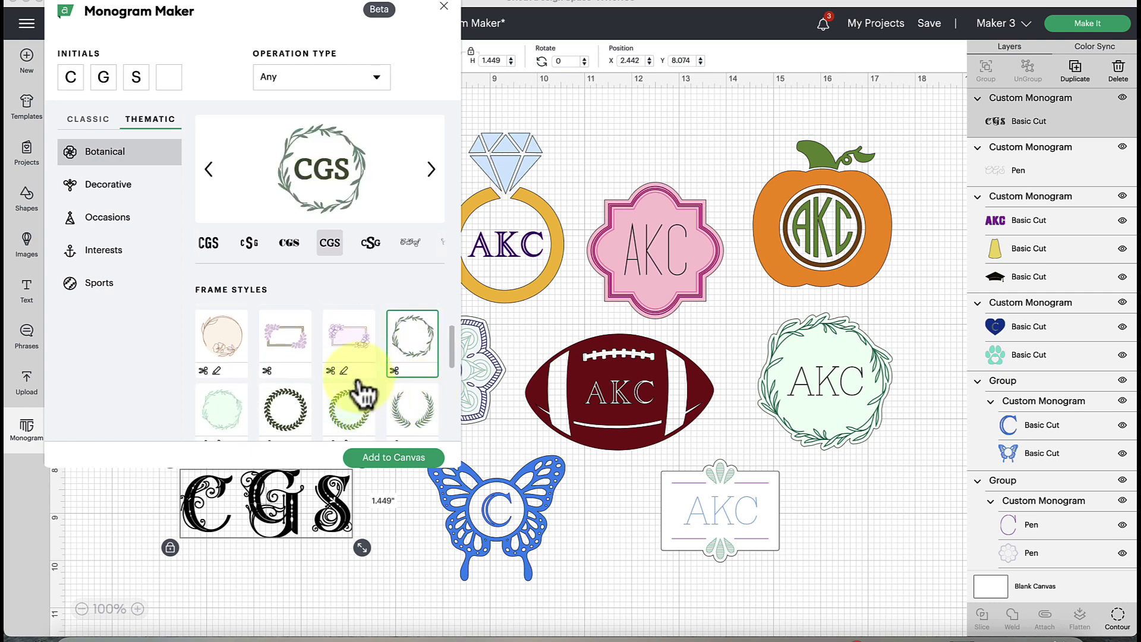
click(348, 335)
scroll(380, 376, down, 2)
scroll(377, 375, down, 1)
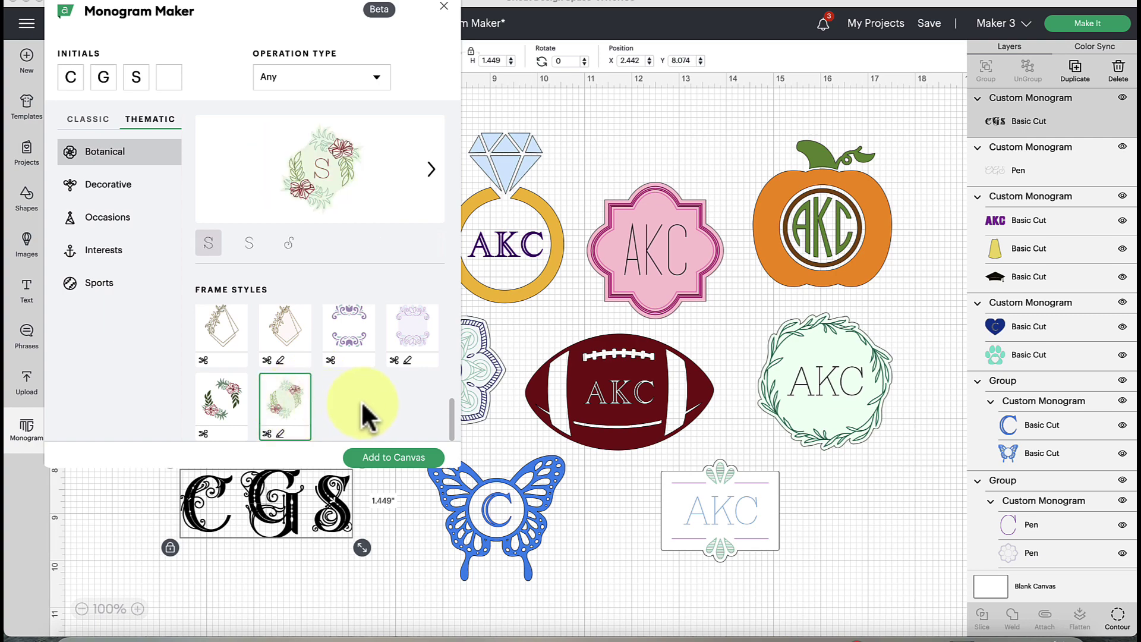
Preview the single-initial S in the pink floral wreath and the geometric leaf frame, and try a plain text style in the wreath
click(224, 411)
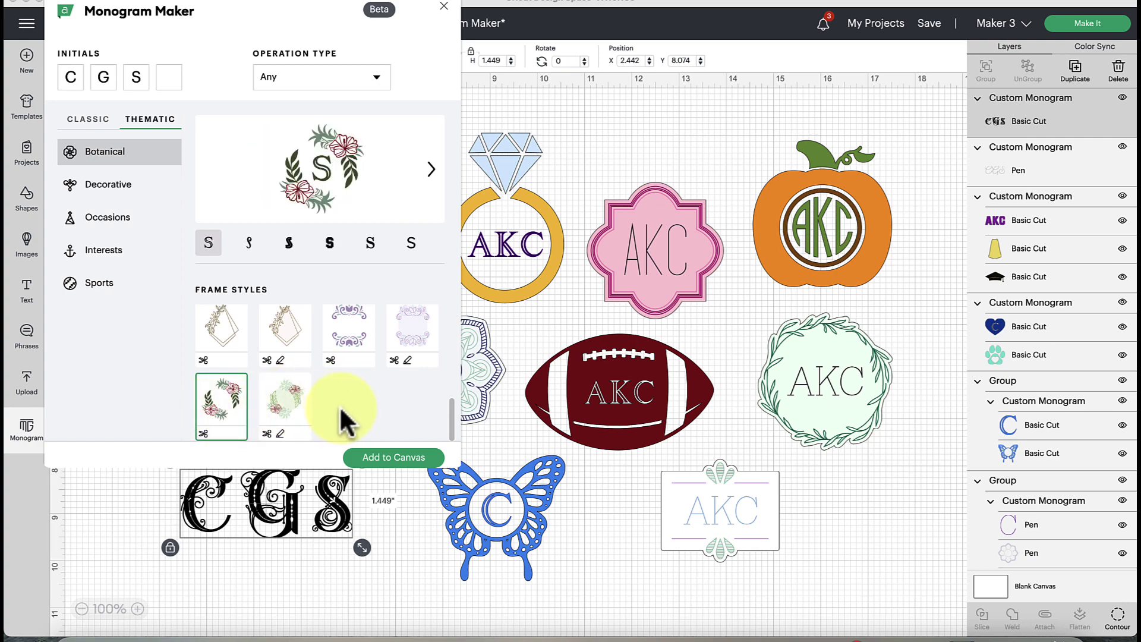
click(292, 342)
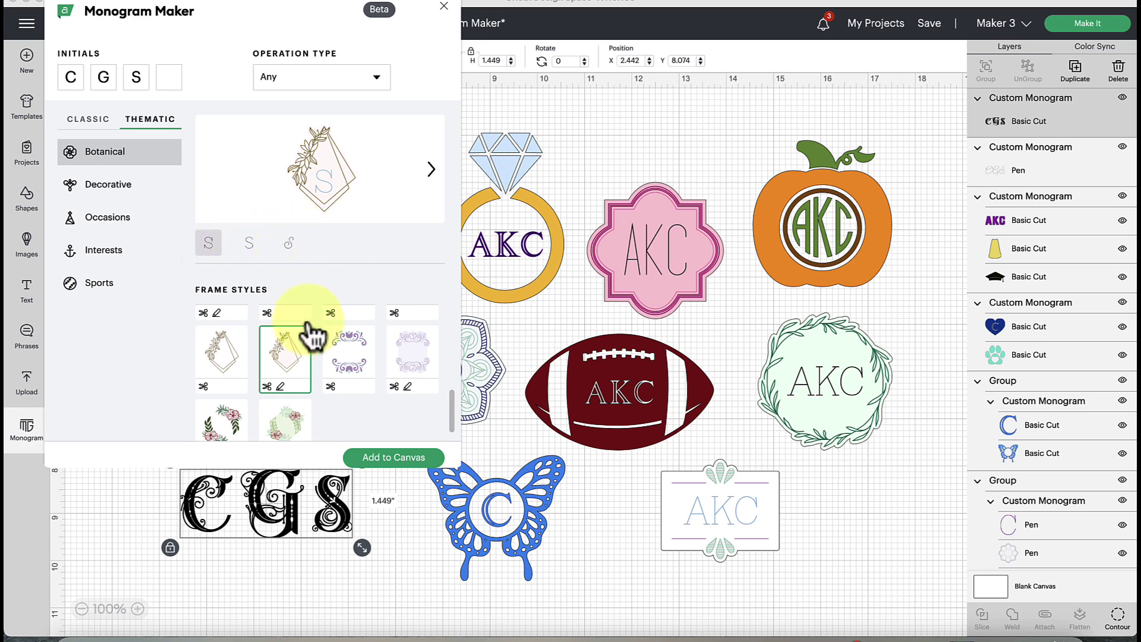
scroll(306, 331, down, 1)
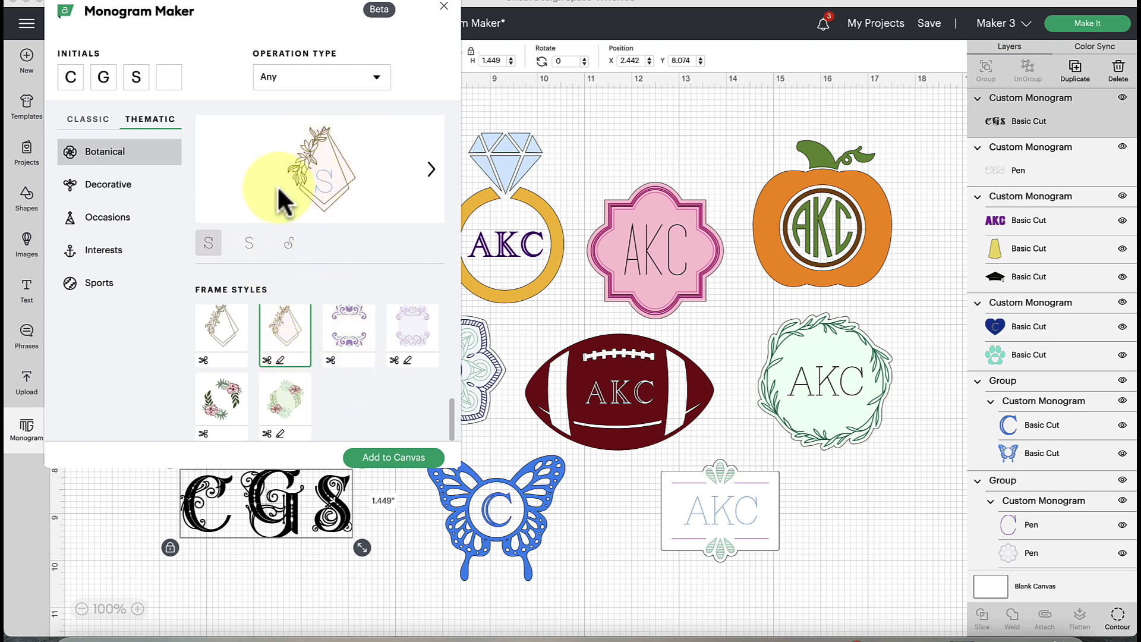
click(222, 407)
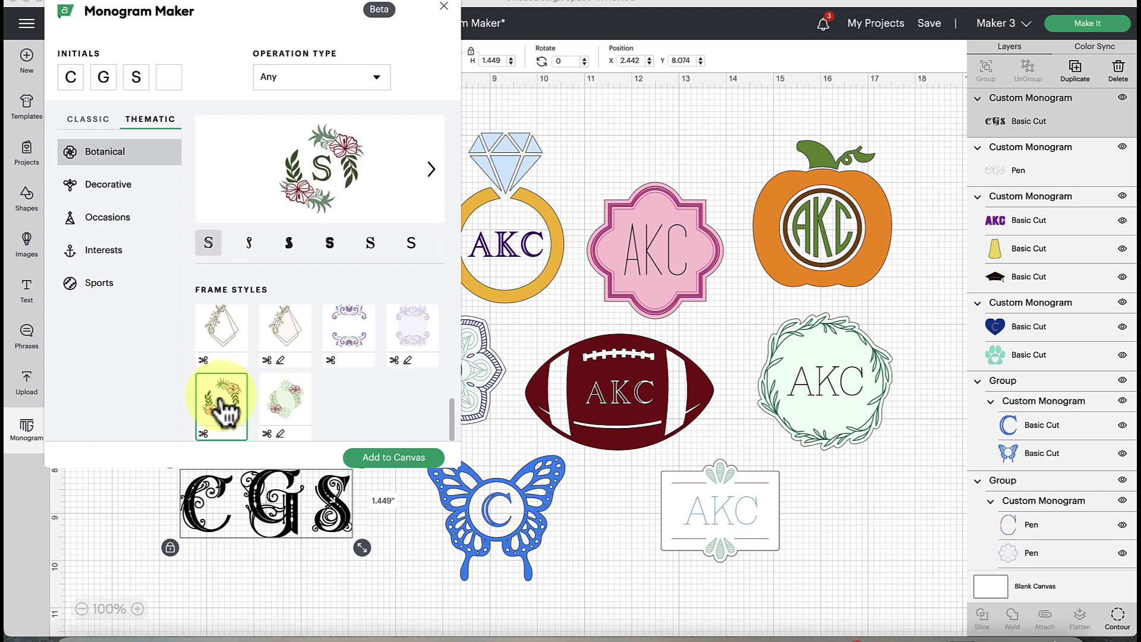
scroll(415, 265, right, 3)
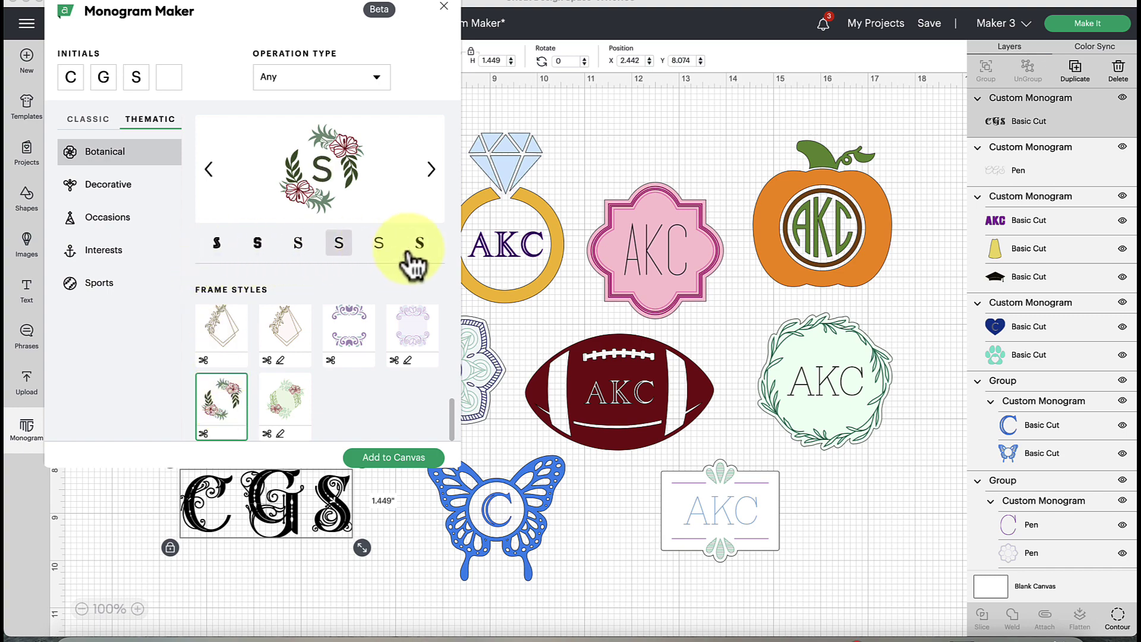
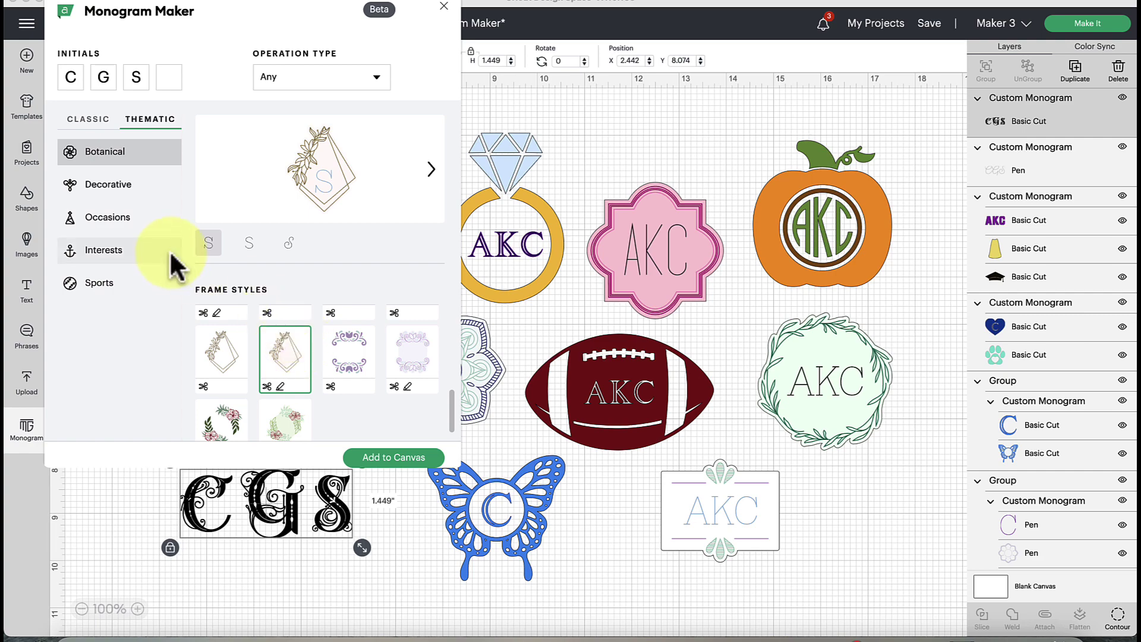
Preview the curly script S in the geometric leaf frame and look back through the other Botanical frames
click(291, 245)
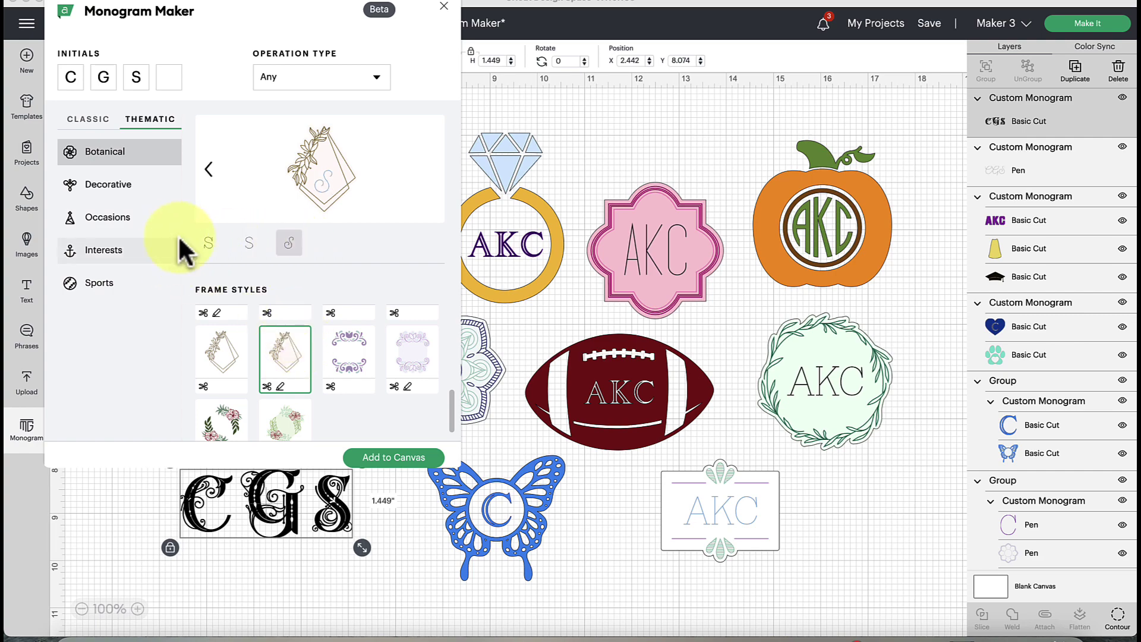
scroll(416, 345, up, 1)
scroll(419, 351, up, 2)
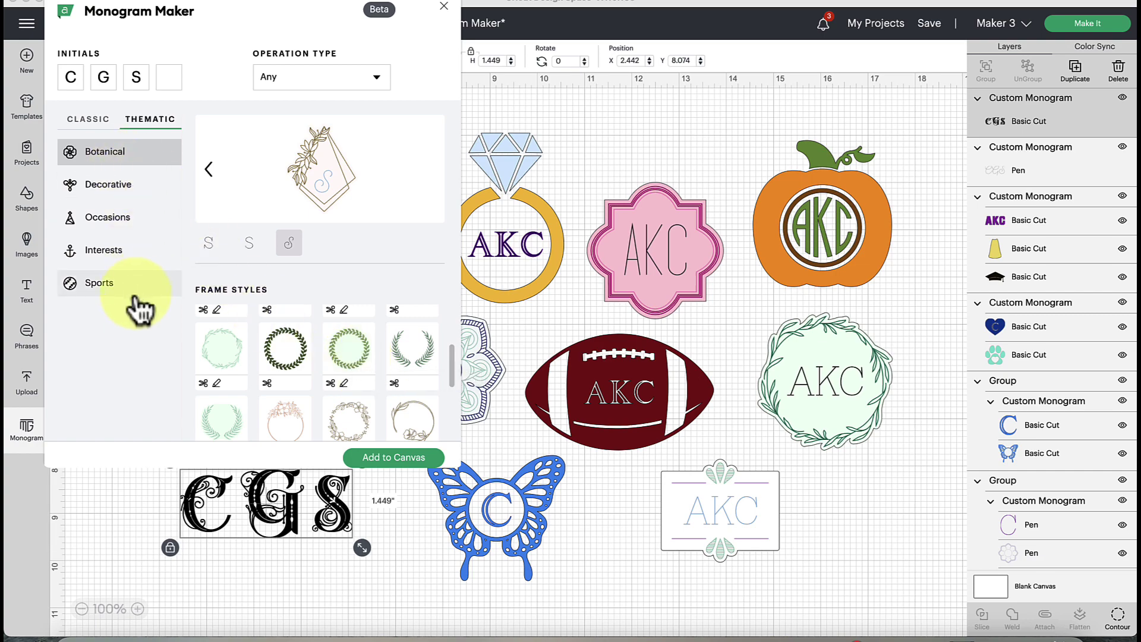
Preview CGS in Decorative frames, including the teal plaque with leaf ornaments and the purple scroll underline
click(113, 187)
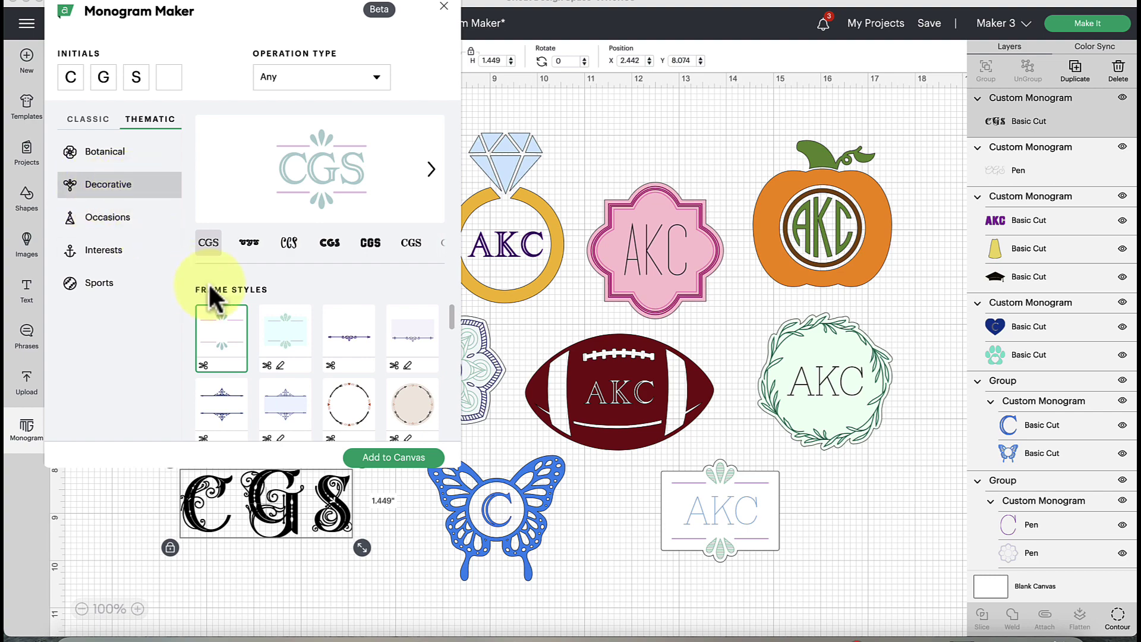
click(288, 347)
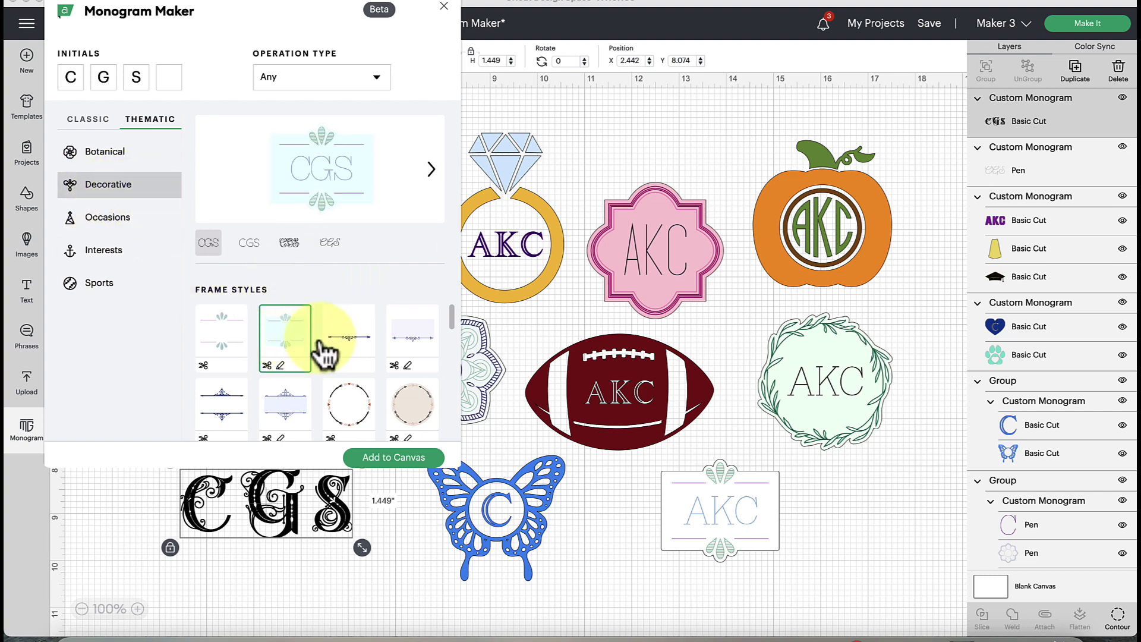
click(337, 354)
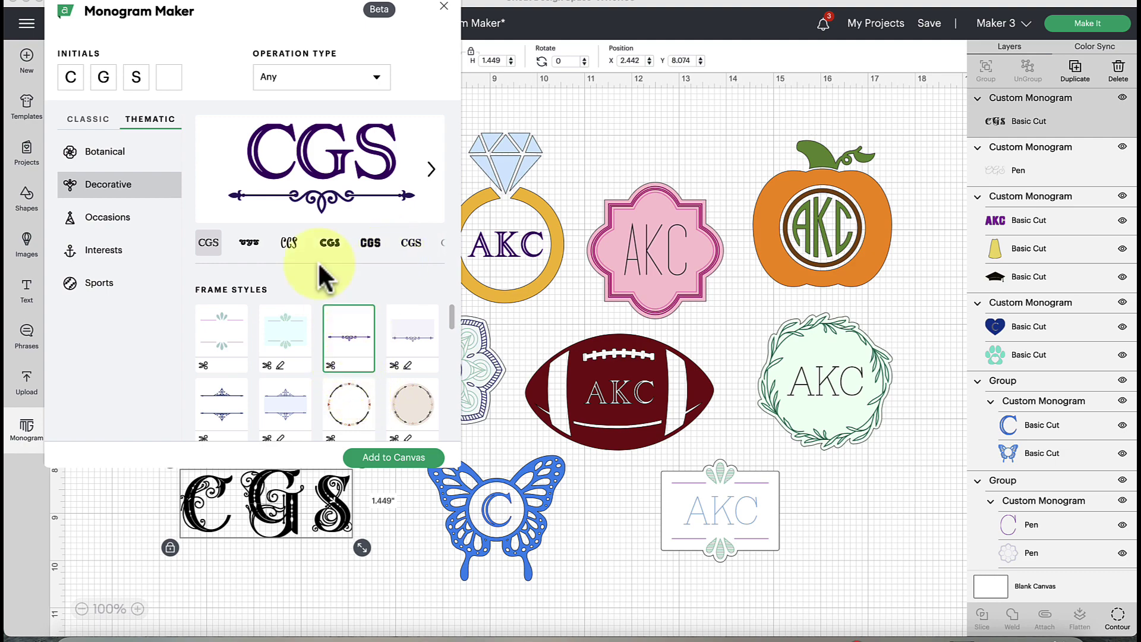
click(349, 401)
Preview the Decorative mandala frame and the blue scrollwork frames with the single-initial S
scroll(349, 400, down, 3)
click(235, 333)
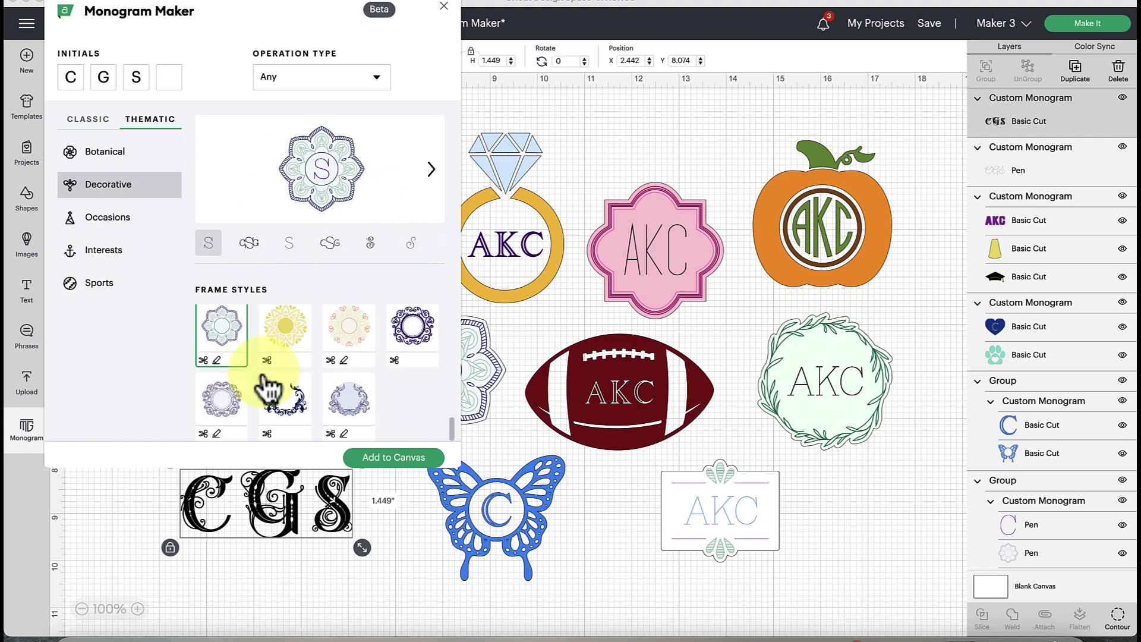
click(284, 395)
click(349, 411)
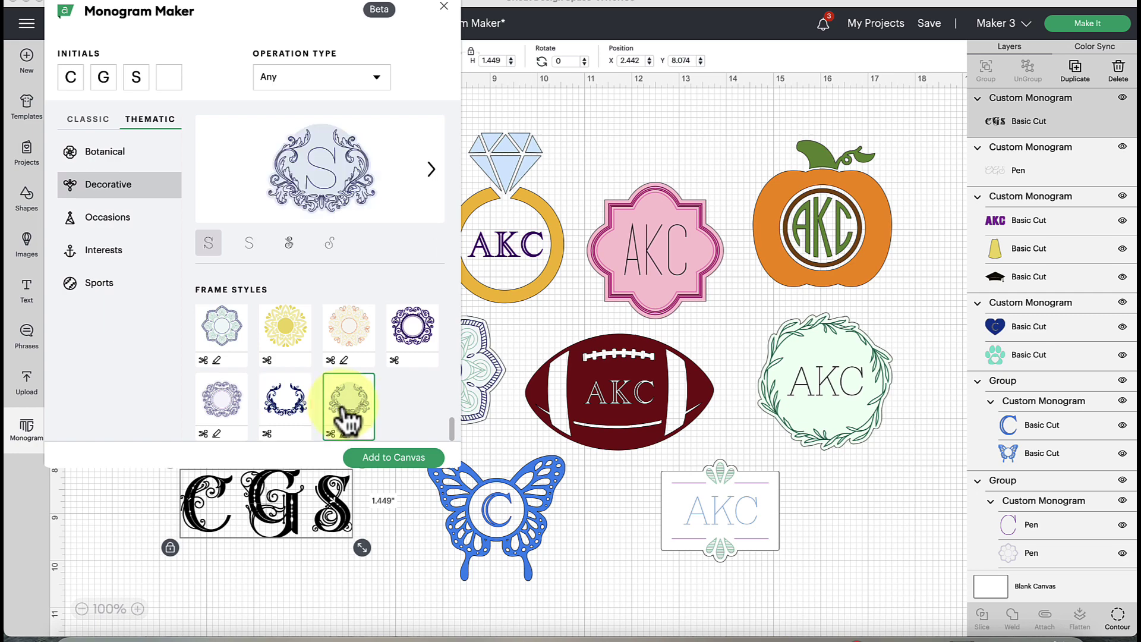
Preview the round purple scrollwork Decorative frame and the red apple frame from the Occasions frames
click(225, 408)
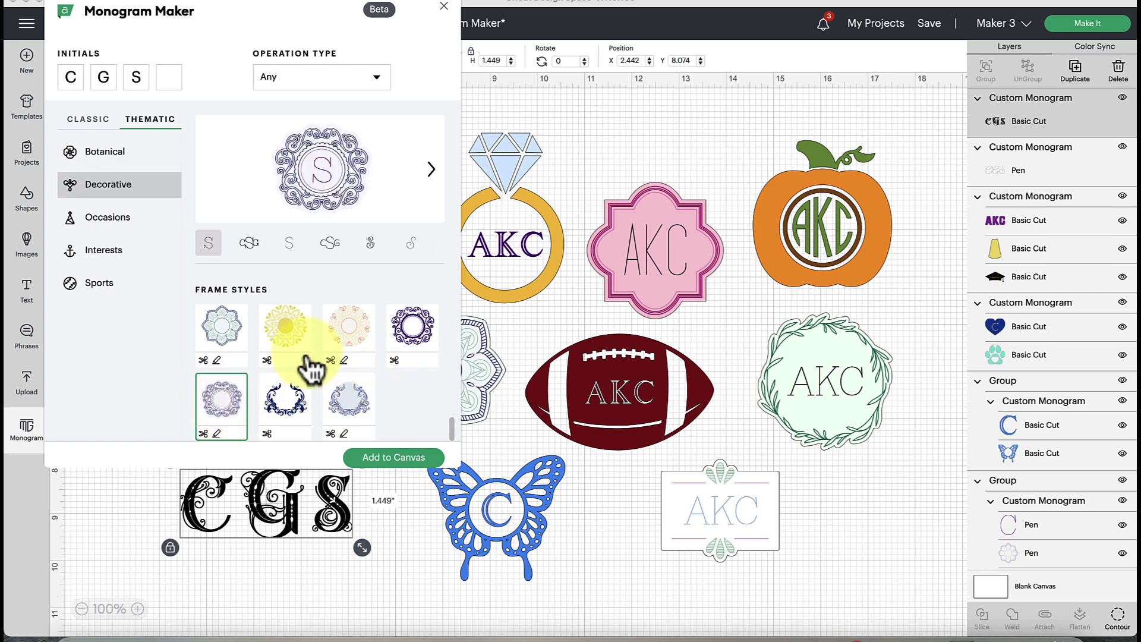
click(142, 227)
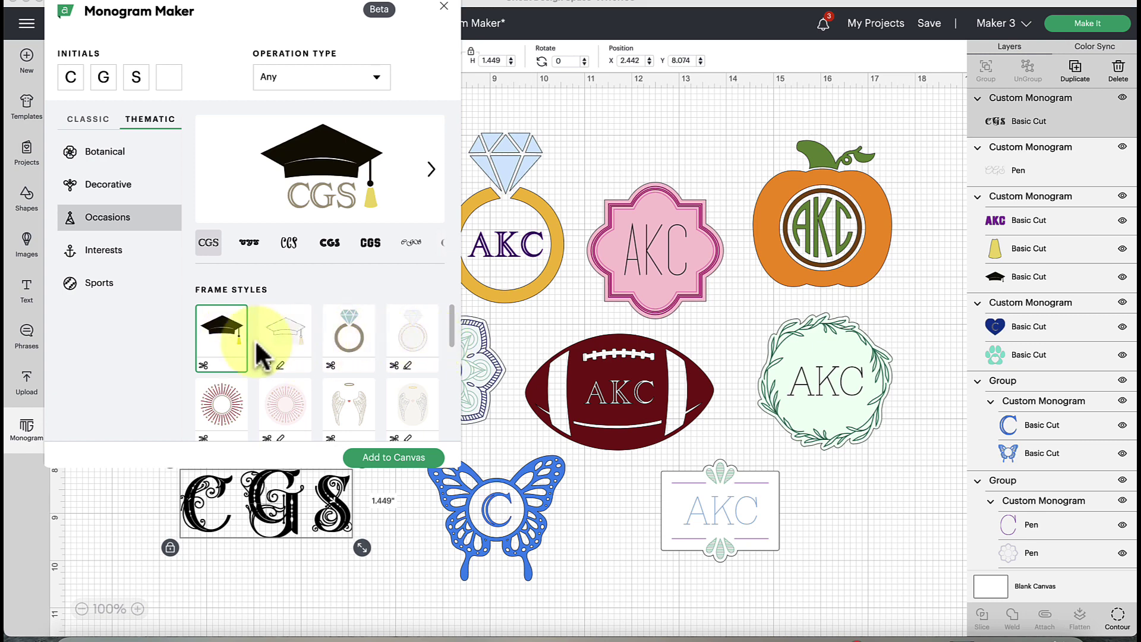
scroll(300, 369, down, 3)
scroll(301, 369, down, 2)
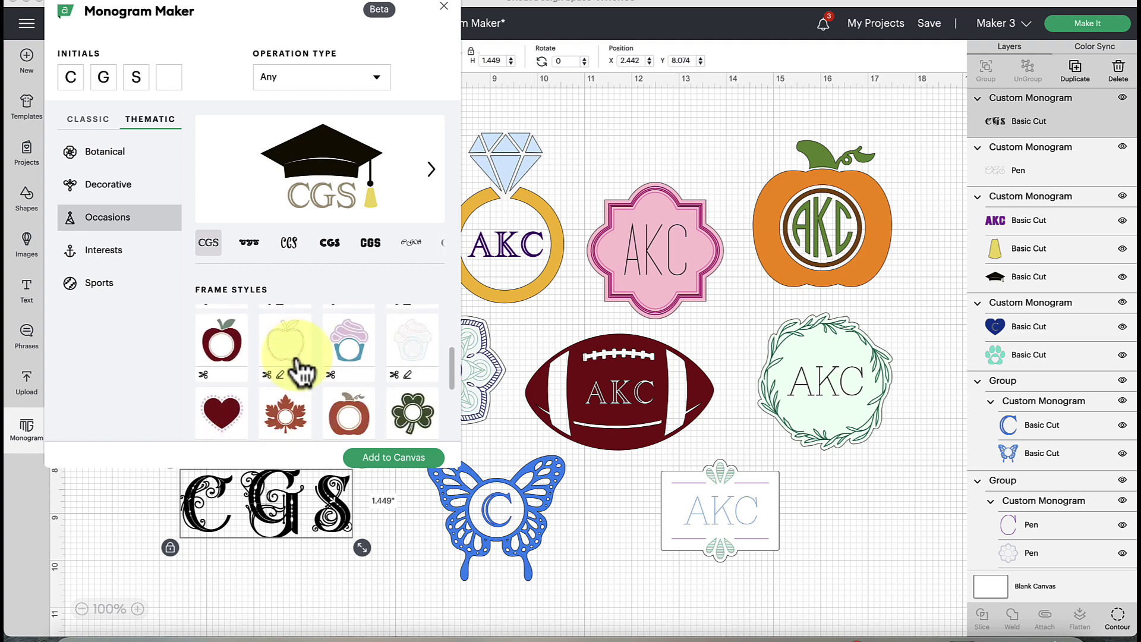
click(230, 356)
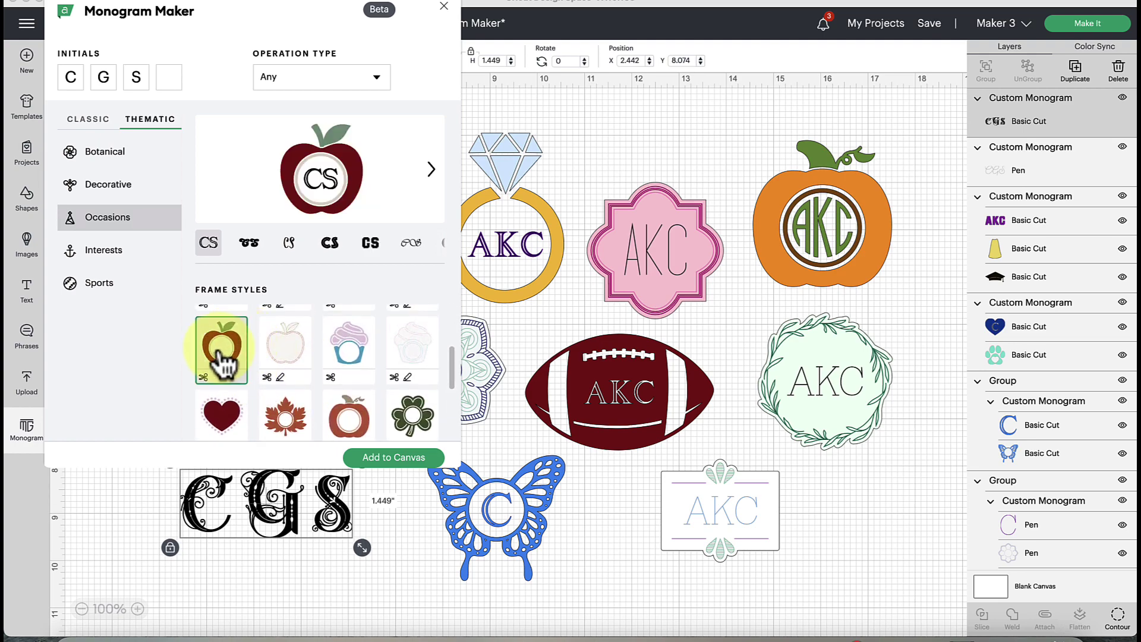
Preview the dark blue snowflake frame and try several text styles, including script ones, on its CS initials
scroll(333, 348, down, 3)
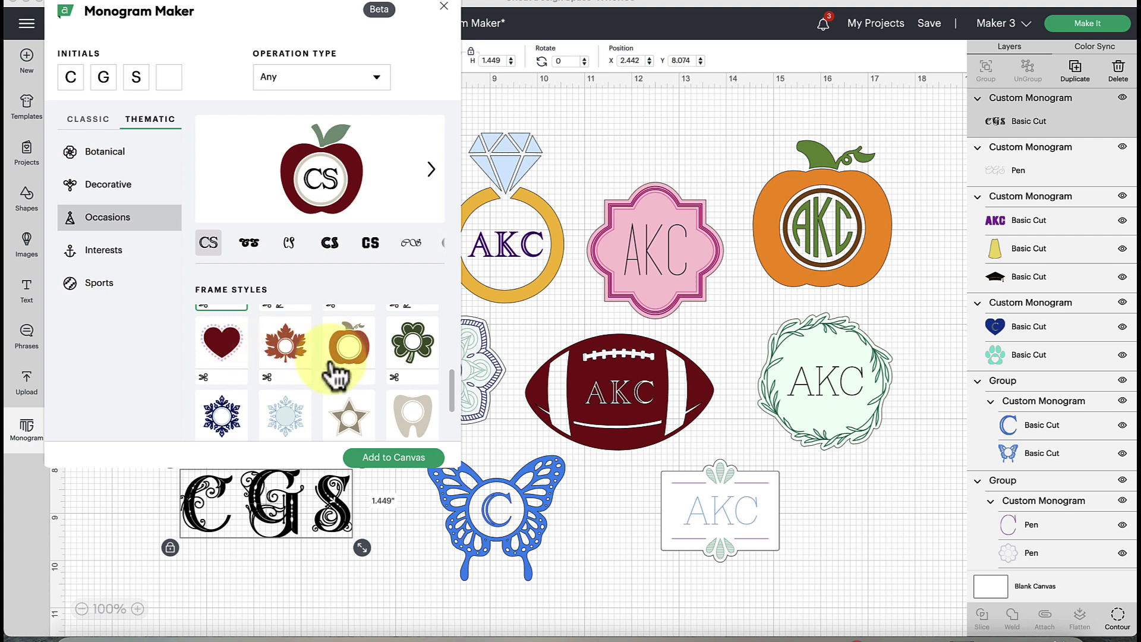
scroll(359, 376, down, 3)
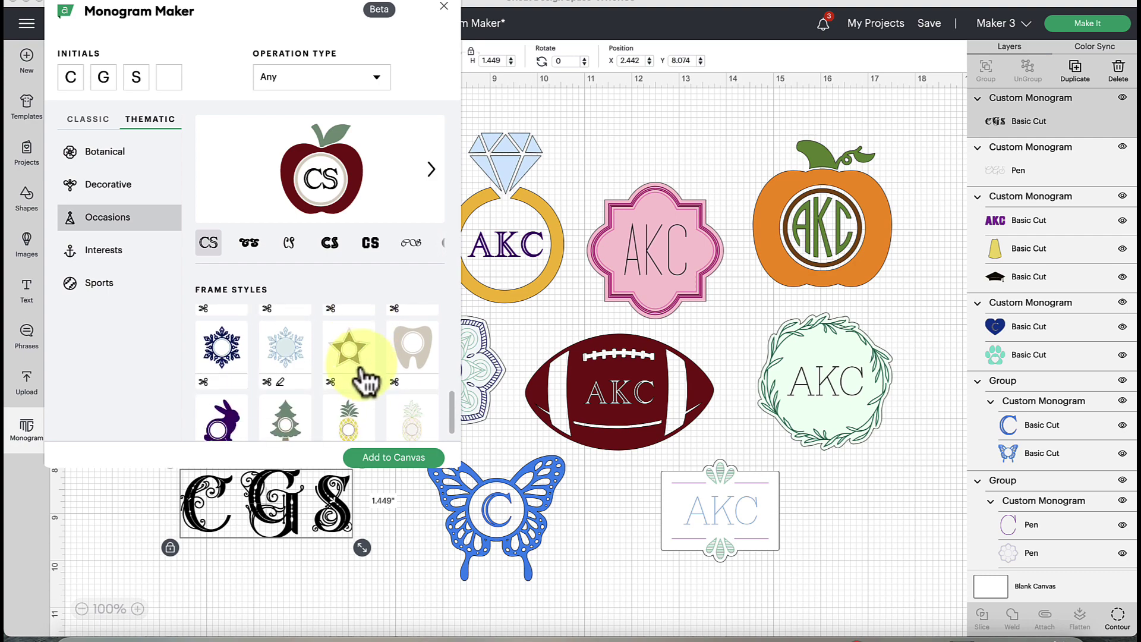
click(291, 372)
click(222, 357)
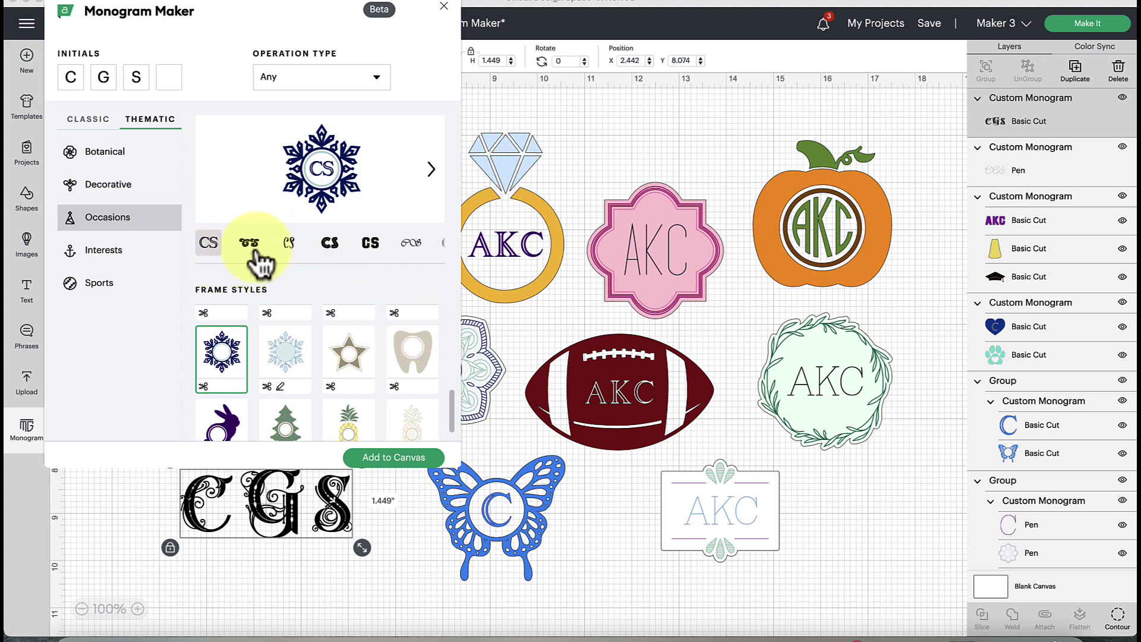
click(374, 248)
click(404, 250)
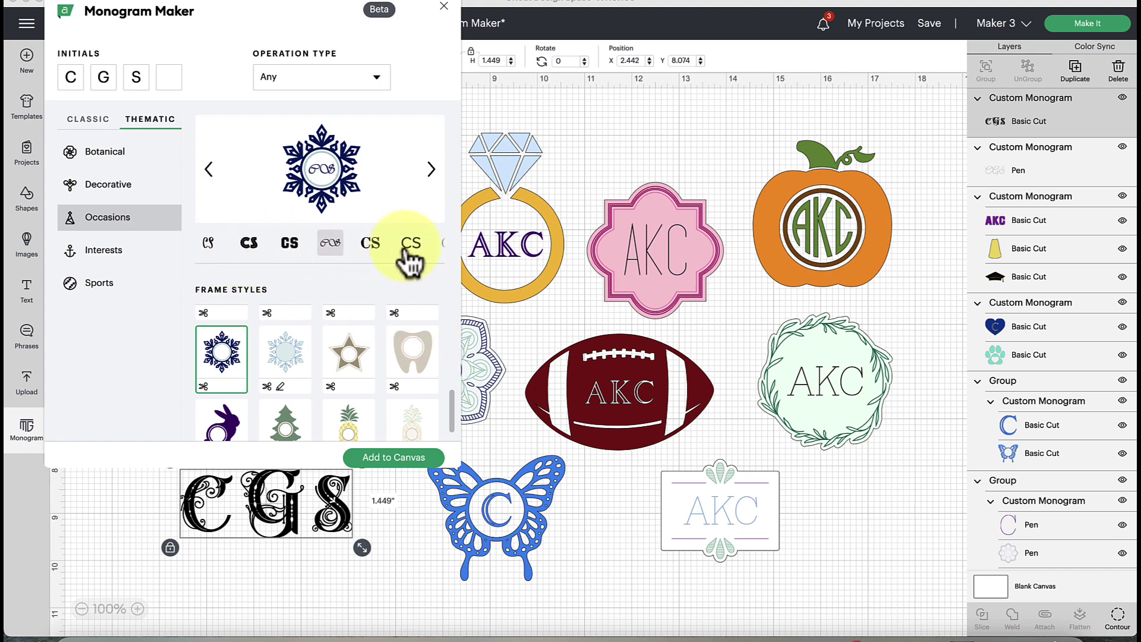
click(406, 250)
click(406, 250)
click(406, 250)
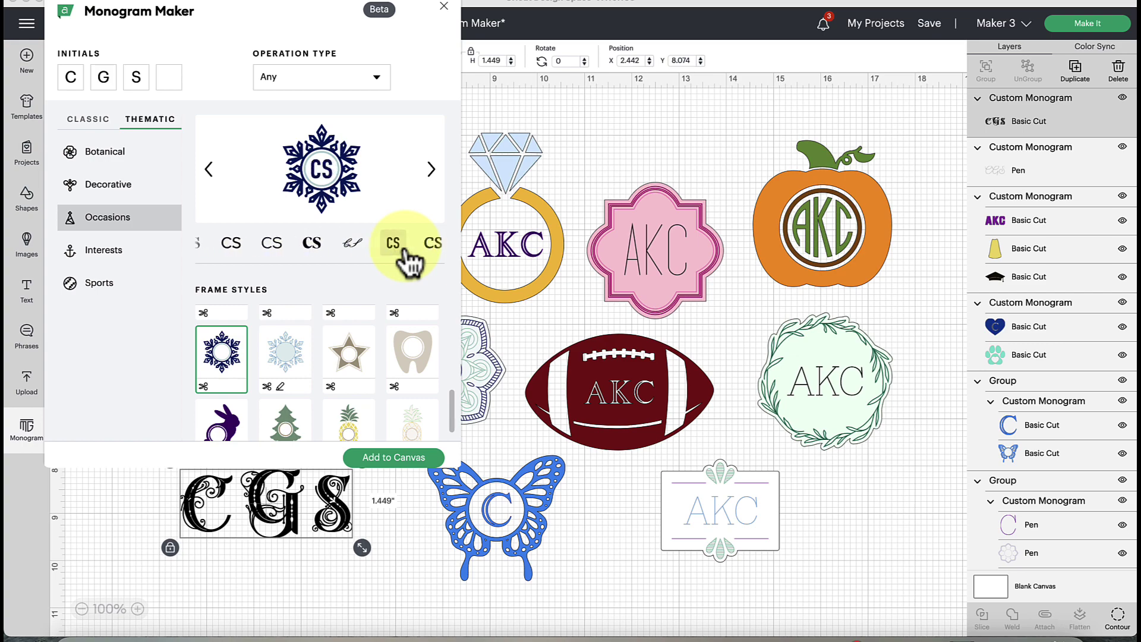
click(406, 250)
click(406, 250)
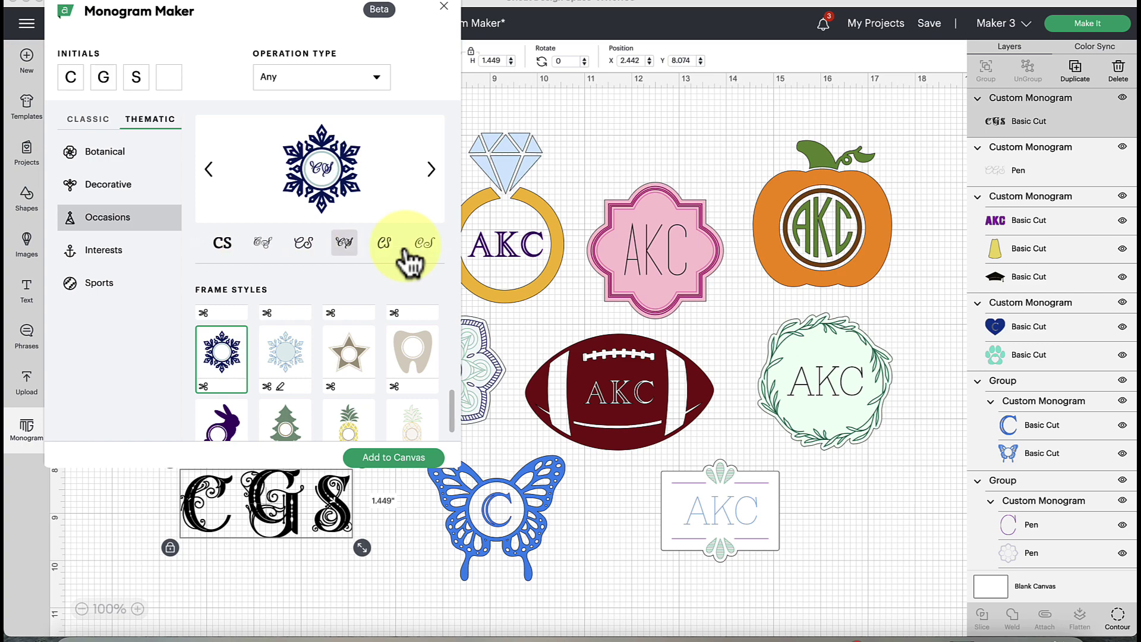
Preview the yellow pineapple frame in a serif text style and change the third initial to G
scroll(350, 383, down, 1)
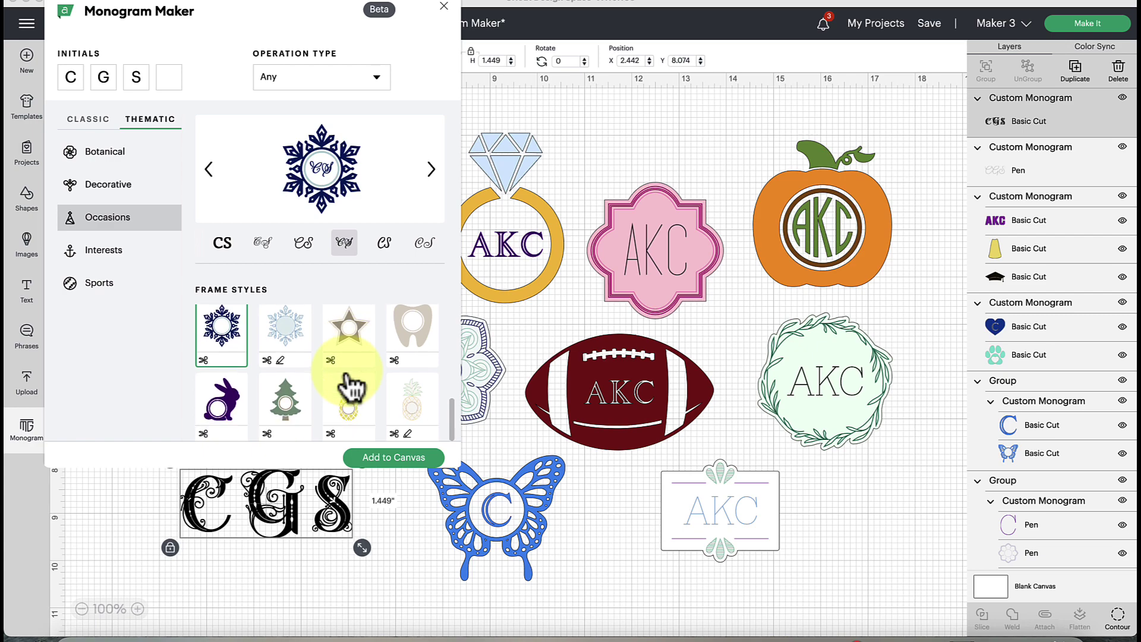
click(357, 418)
click(223, 244)
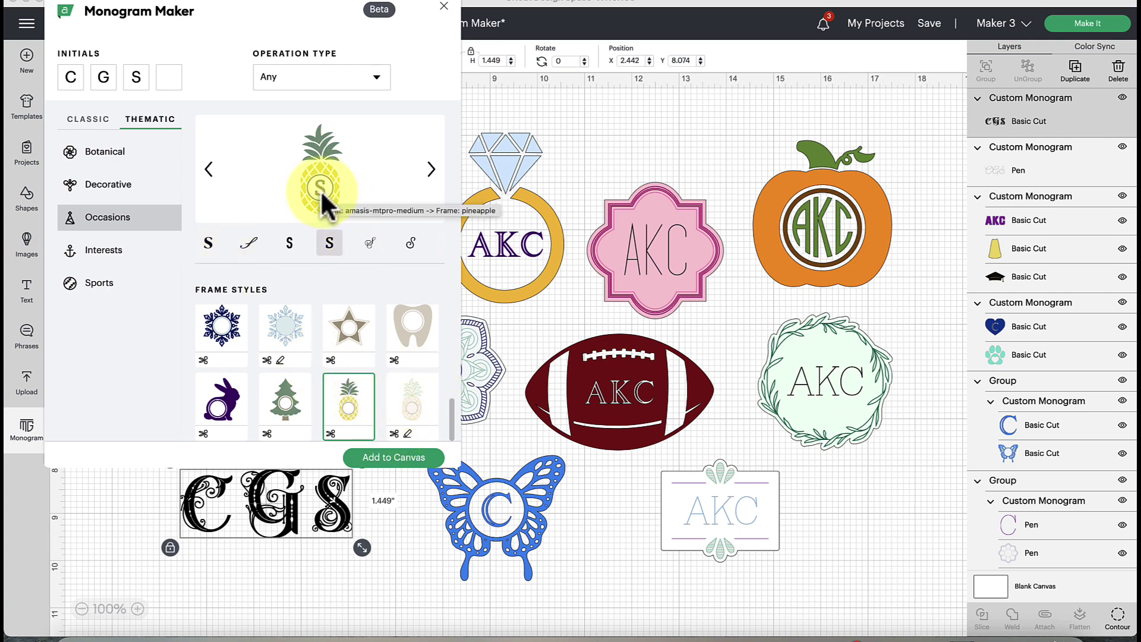
text(G)
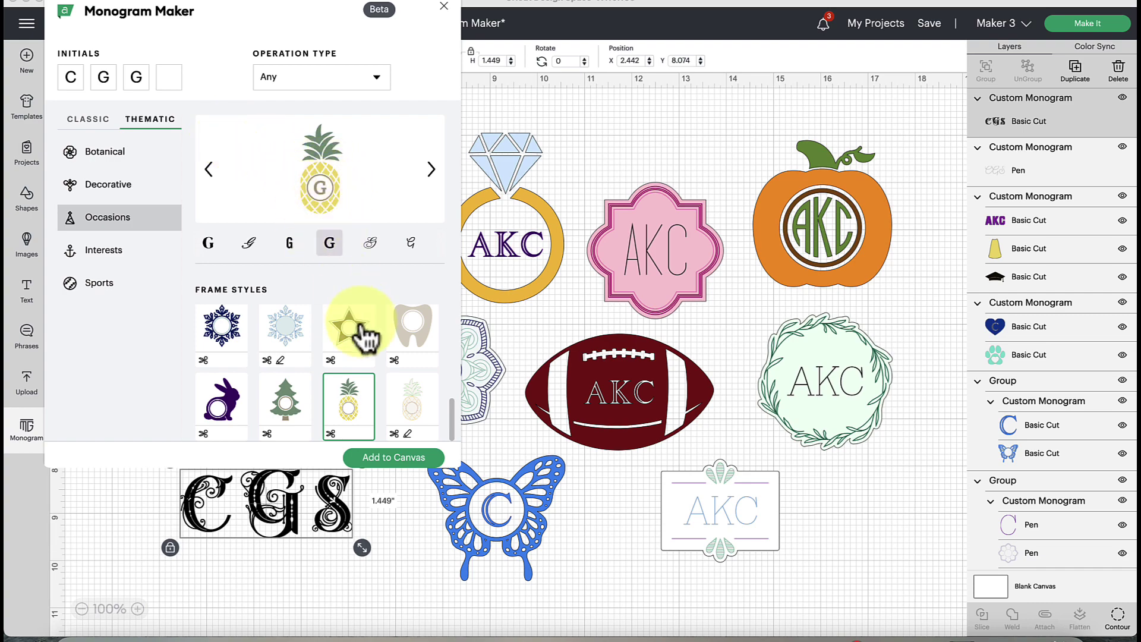
Preview the star and tooth Occasions frames with CG, and try a script CGG in the Sports football frame
click(336, 352)
scroll(345, 352, up, 1)
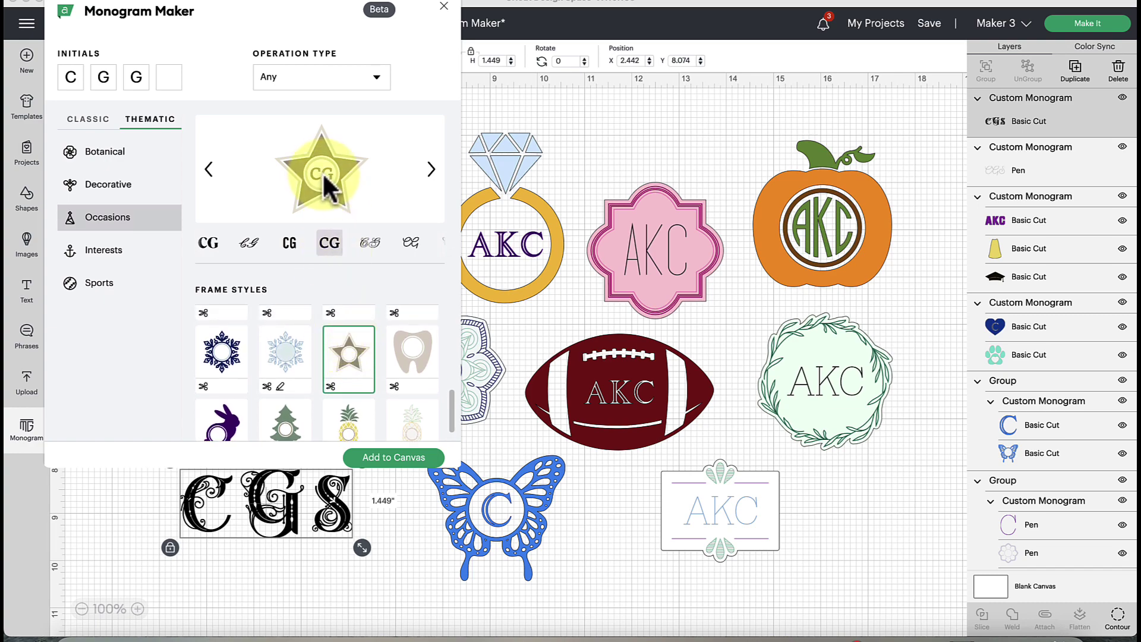
click(411, 366)
scroll(404, 371, down, 5)
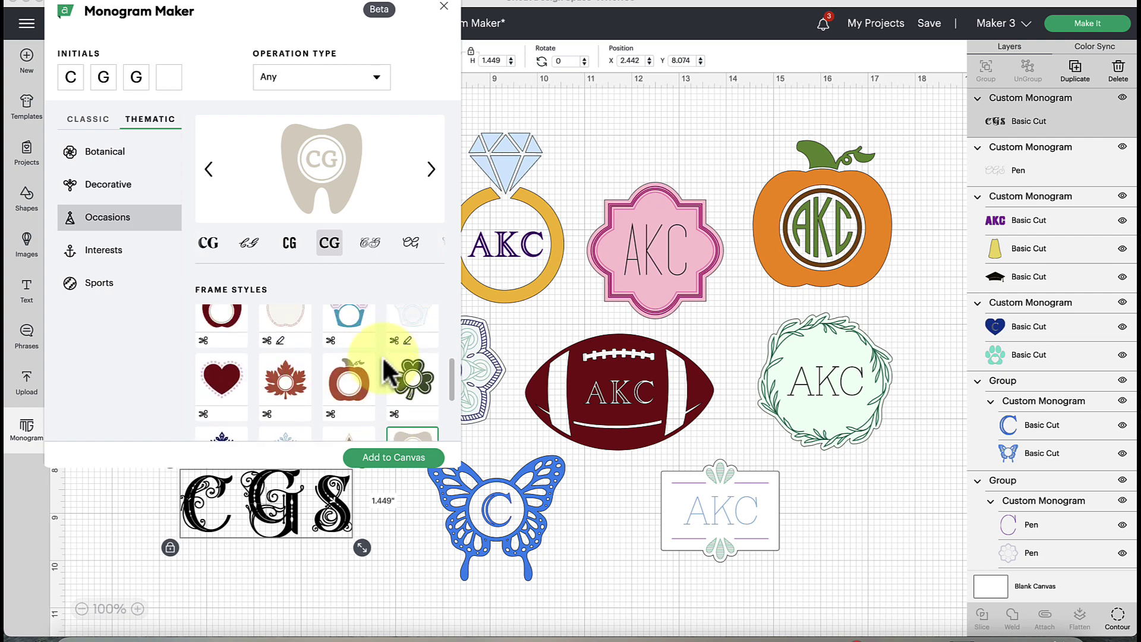
scroll(384, 359, up, 2)
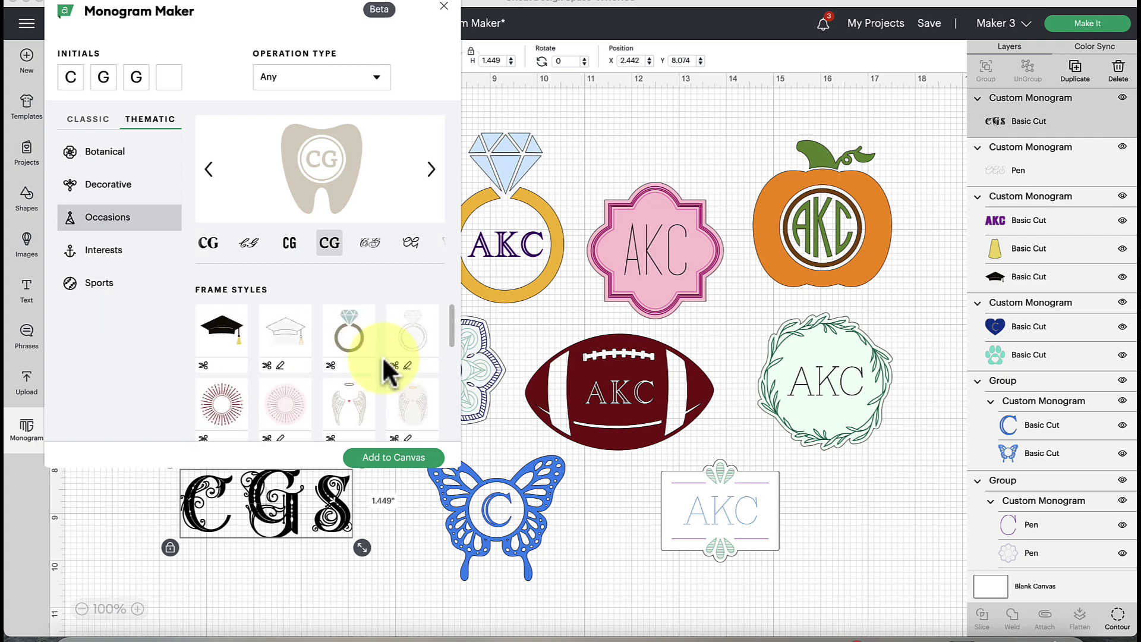
click(412, 248)
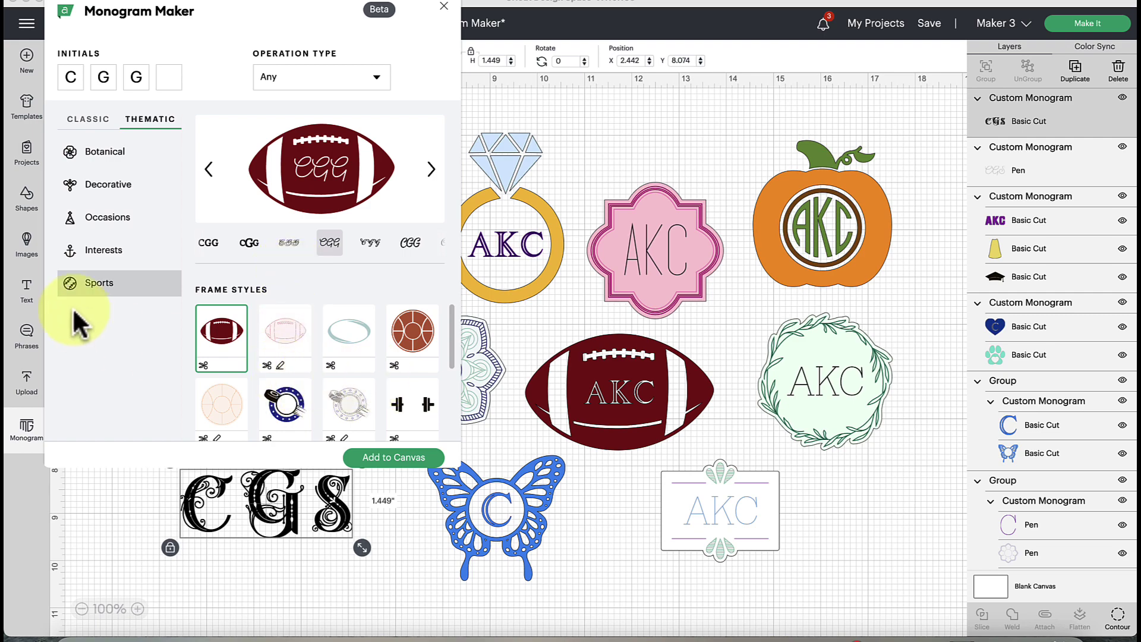
Add the yellow pineapple Occasions frame with a single script G to the canvas
click(105, 222)
scroll(285, 357, down, 2)
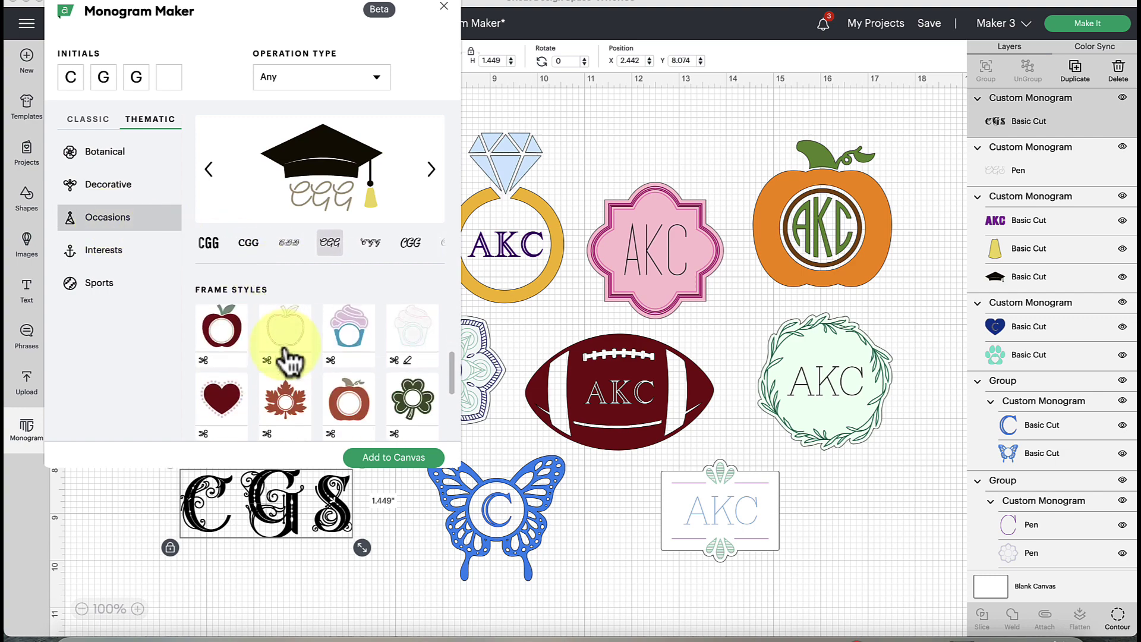
scroll(294, 369, down, 5)
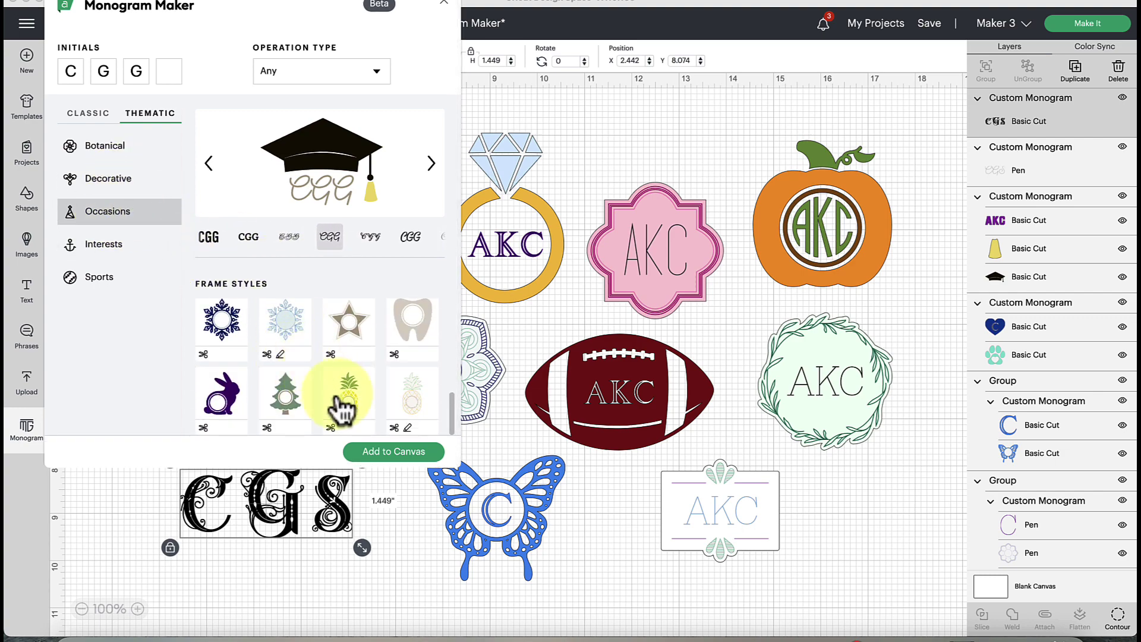
click(351, 410)
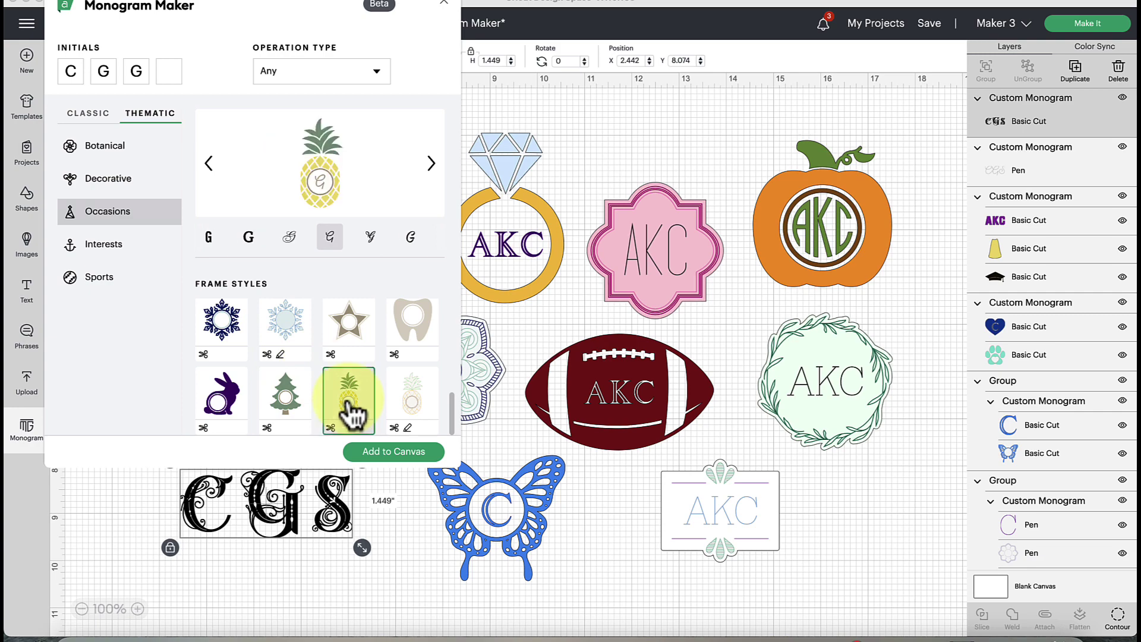
click(340, 239)
click(344, 400)
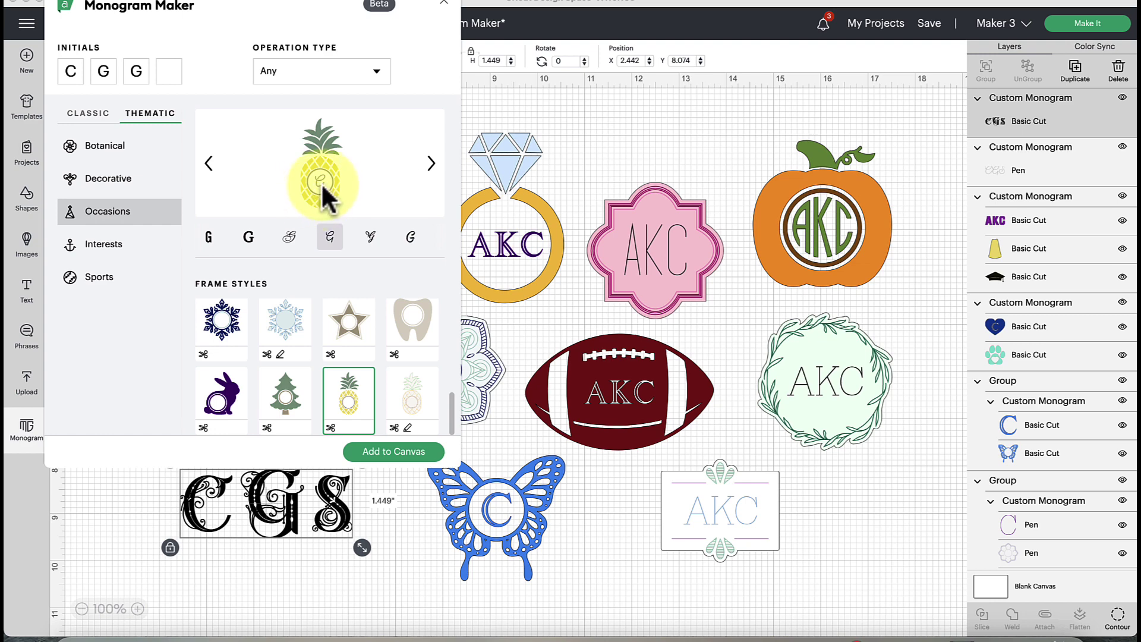
click(103, 76)
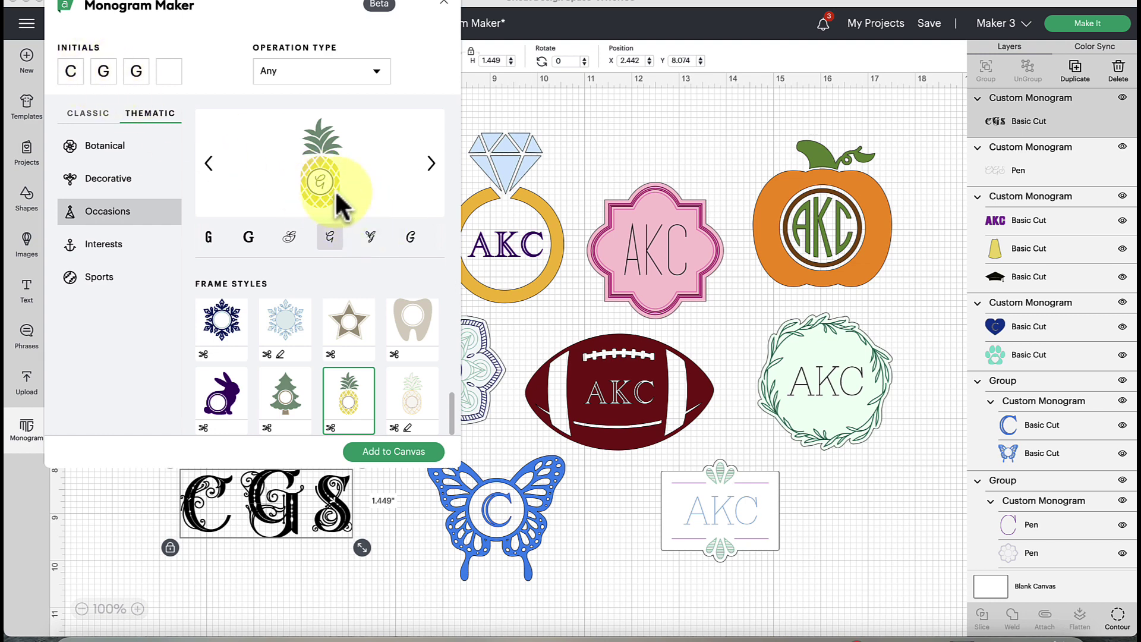
click(373, 453)
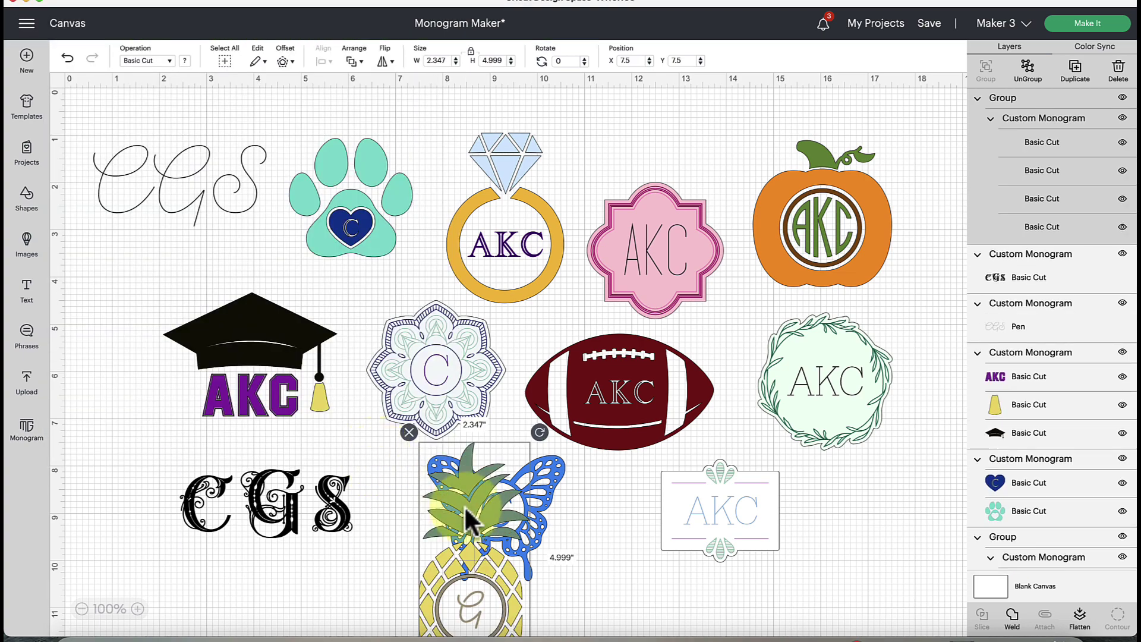
Move the pineapple monogram beside the graduation cap and delete the script and ornate CGS monograms
drag(465, 510, 117, 440)
click(173, 150)
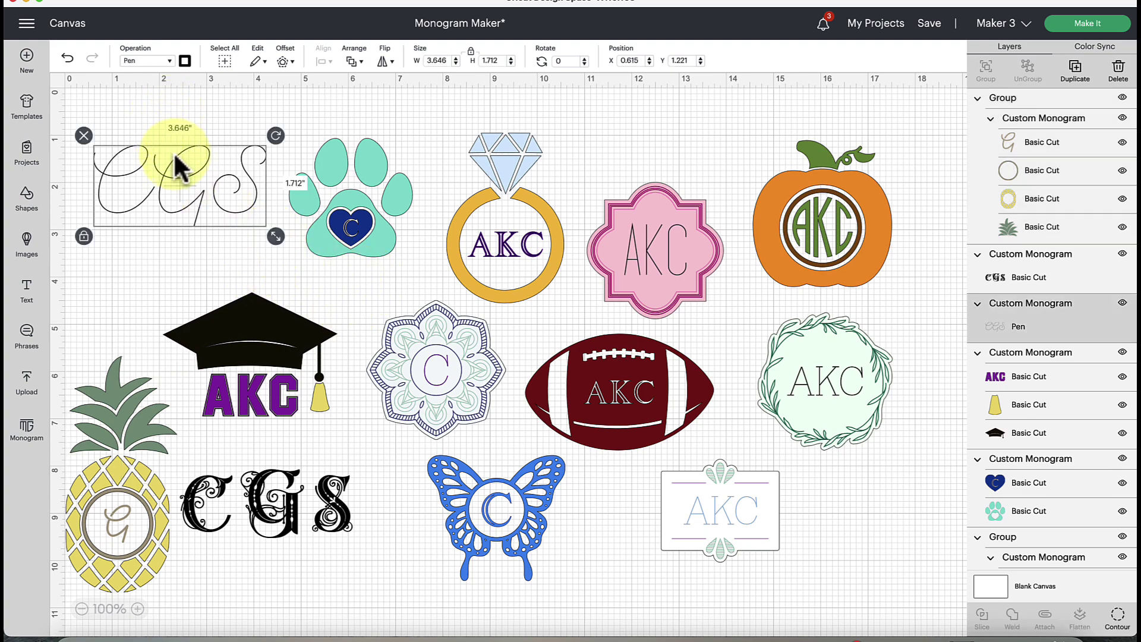
click(83, 134)
click(181, 476)
click(170, 460)
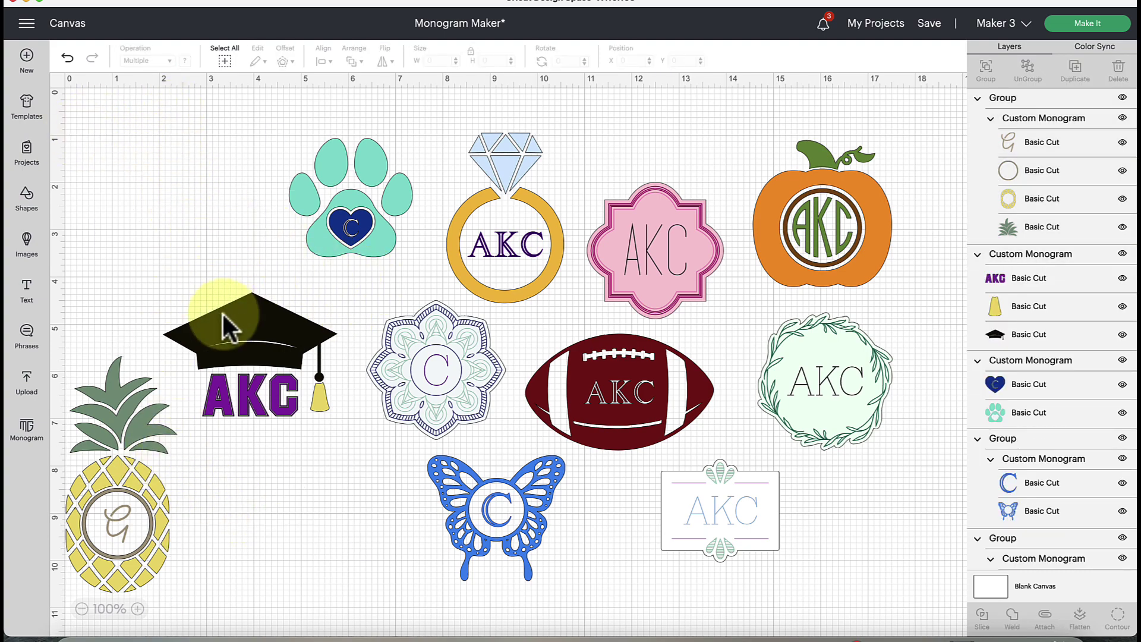
Group and hide all designs except the pineapple, and move the pineapple to about X 9.54, Y 1.56
drag(233, 128, 899, 619)
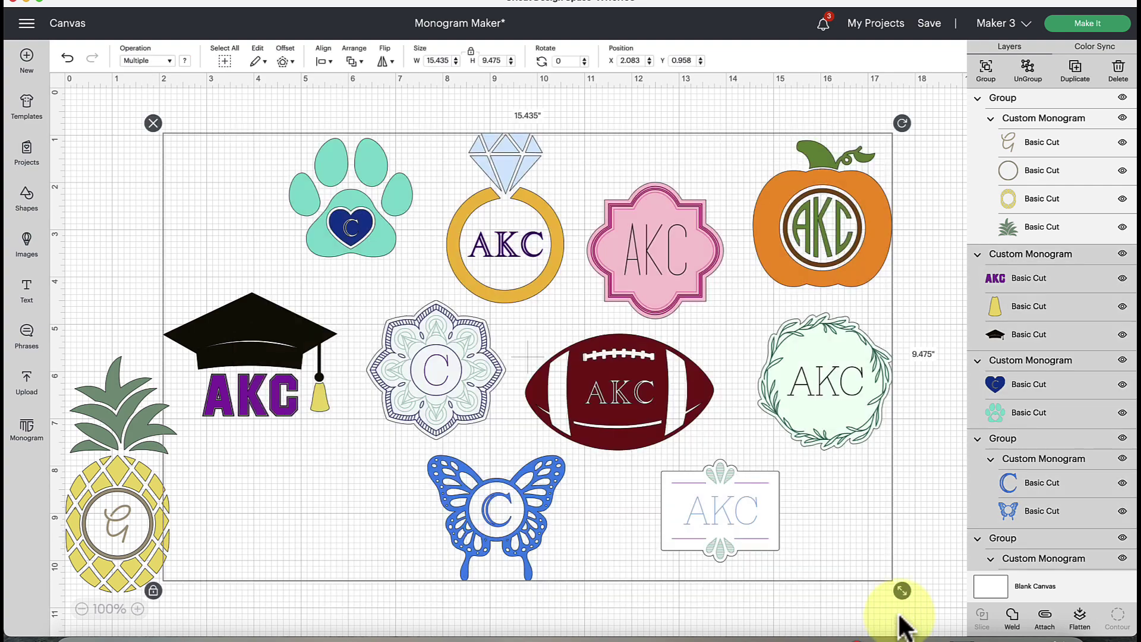
drag(291, 414, 329, 385)
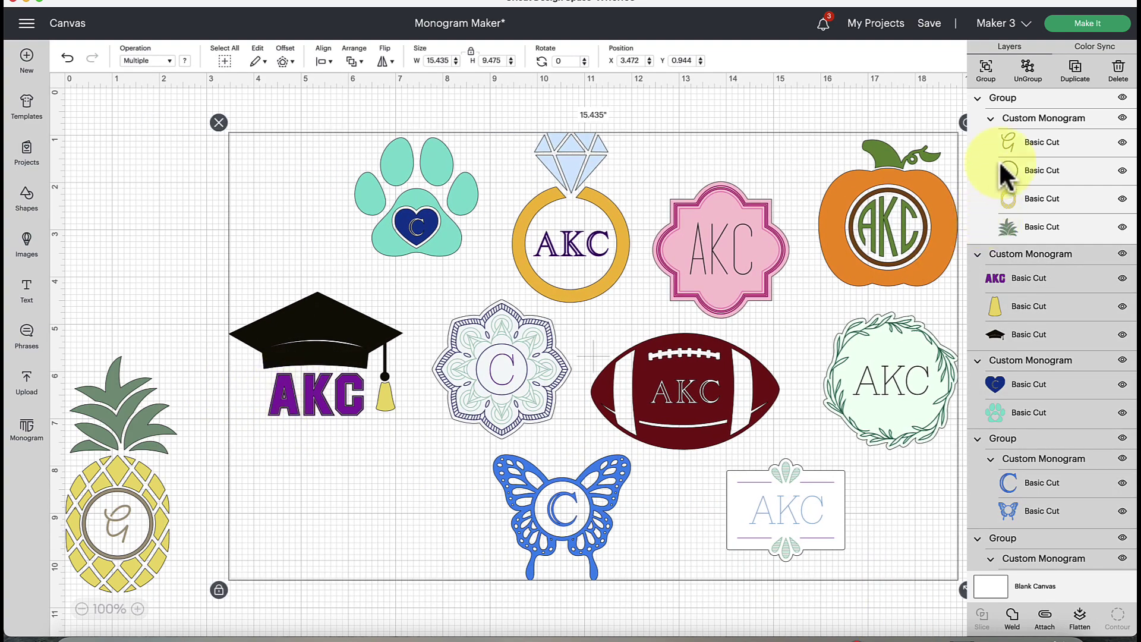
click(987, 72)
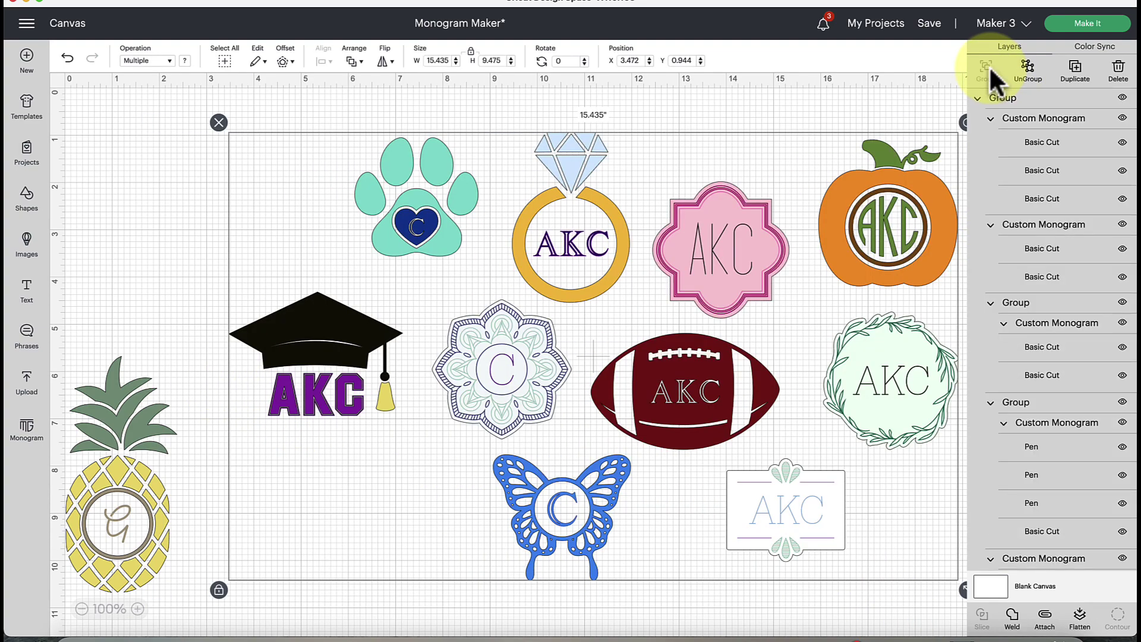
click(1123, 98)
drag(127, 533, 411, 344)
drag(446, 393, 612, 387)
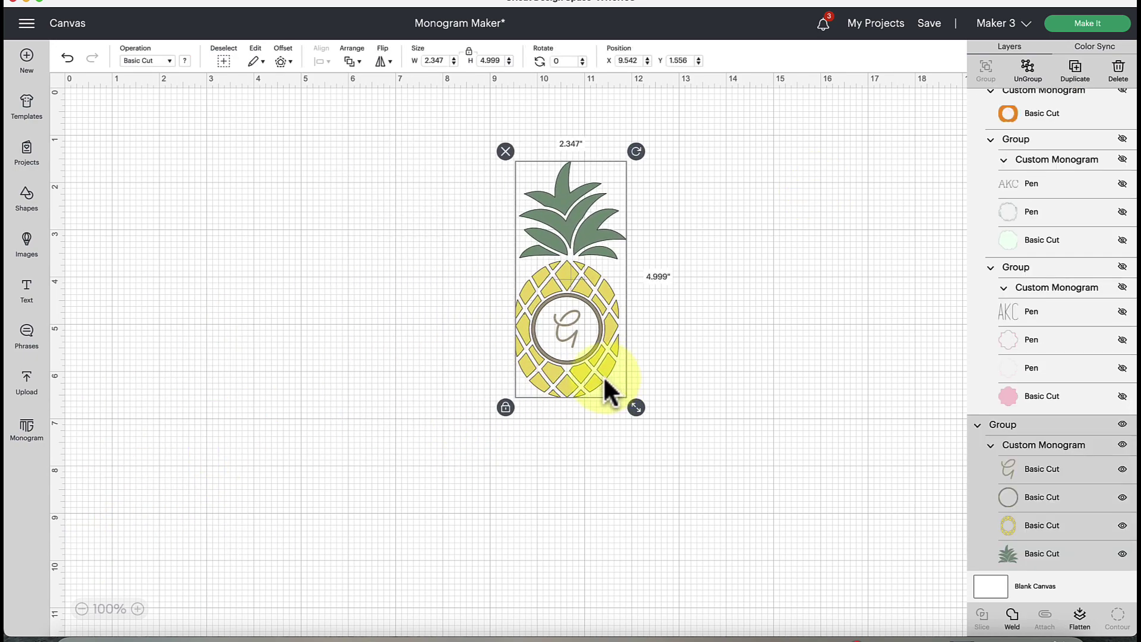
Add a Classic Modern CGG monogram in the circle text style to the canvas
click(21, 441)
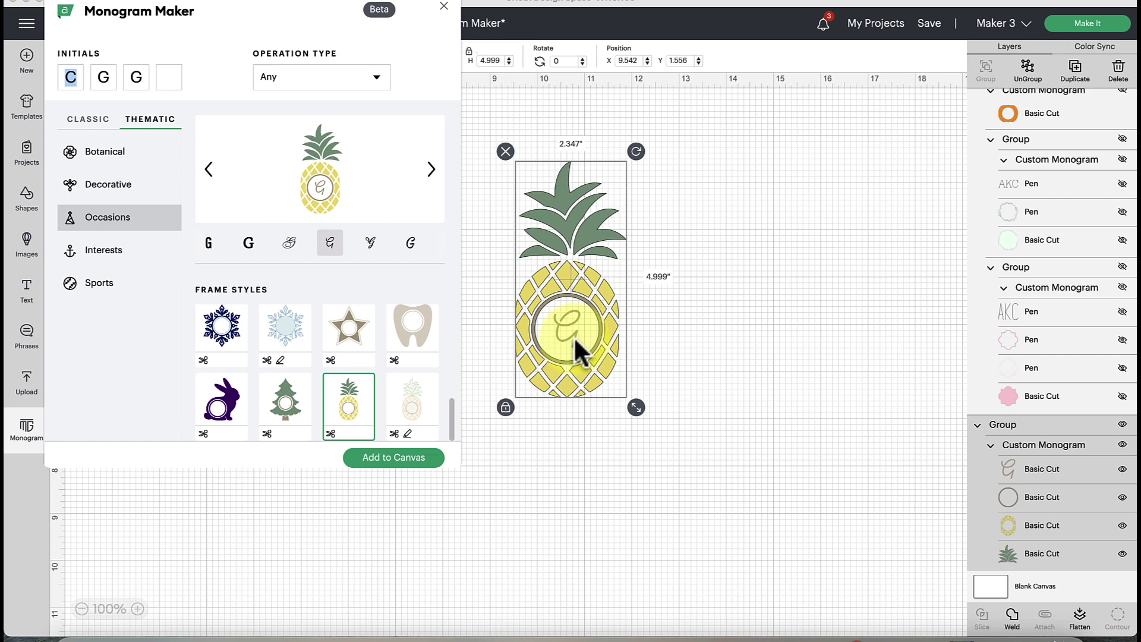
click(90, 121)
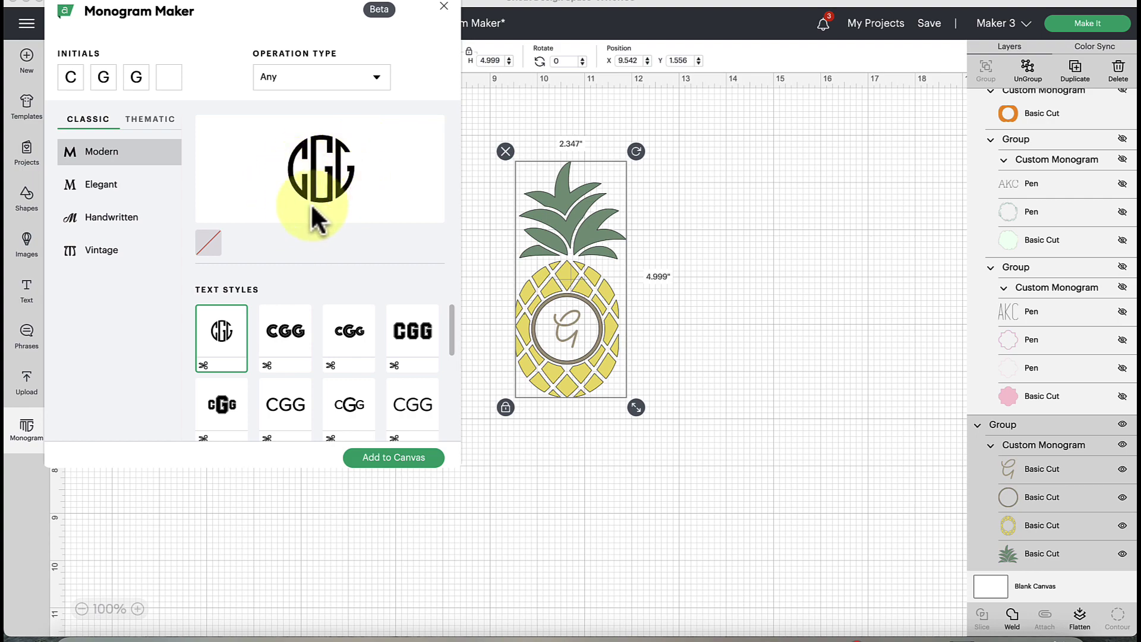
click(415, 463)
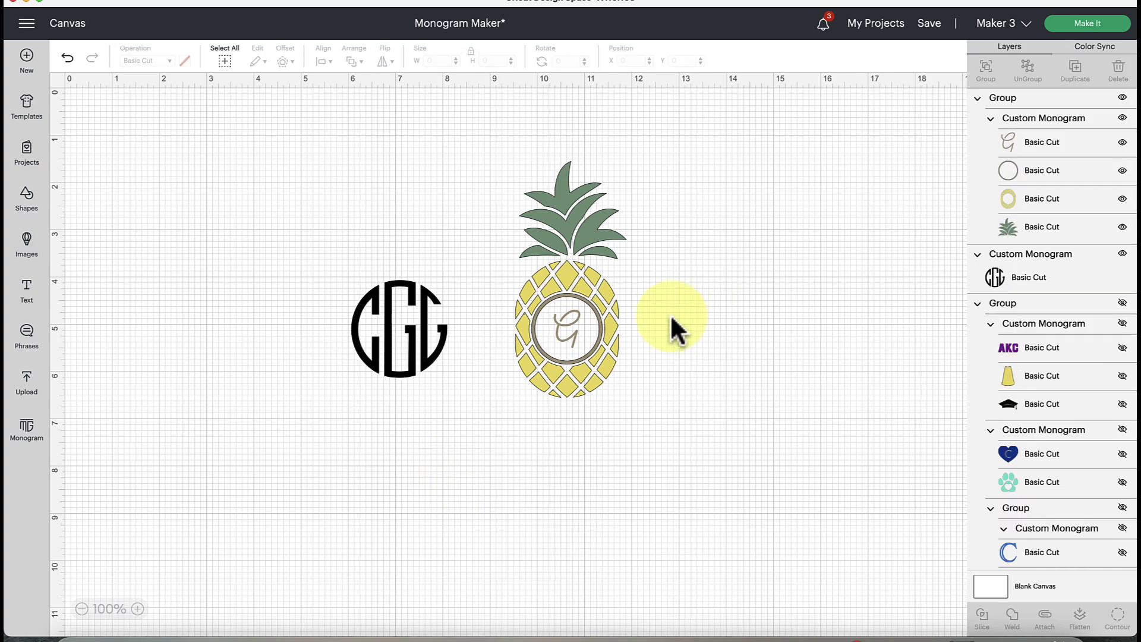
Ungroup the pineapple design and select its Custom Monogram with all four layers
click(589, 270)
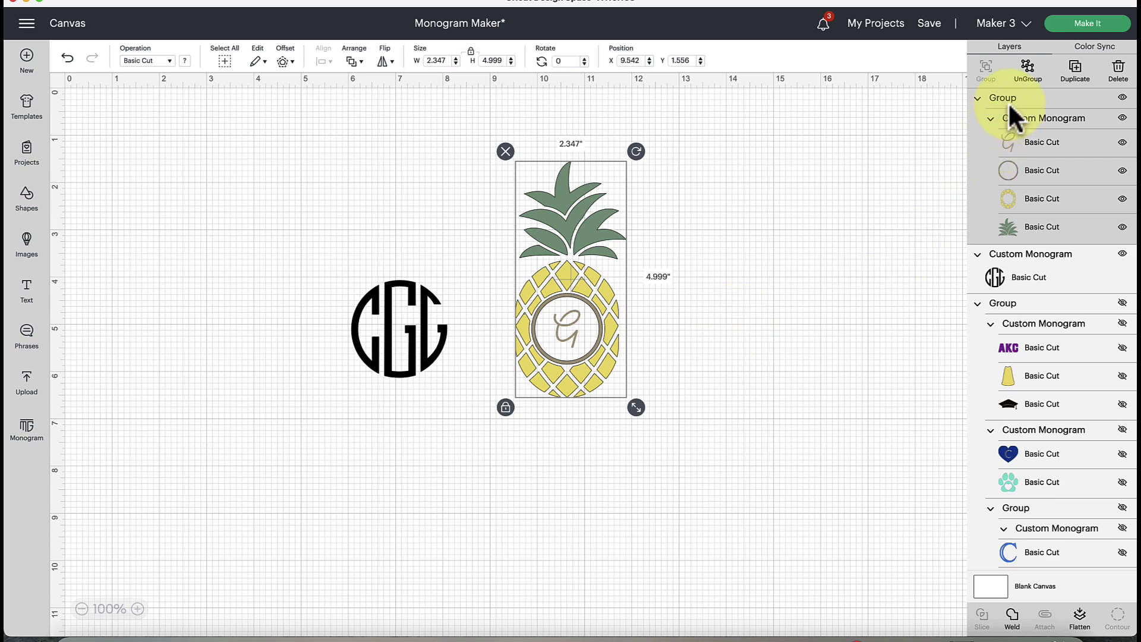
click(1036, 87)
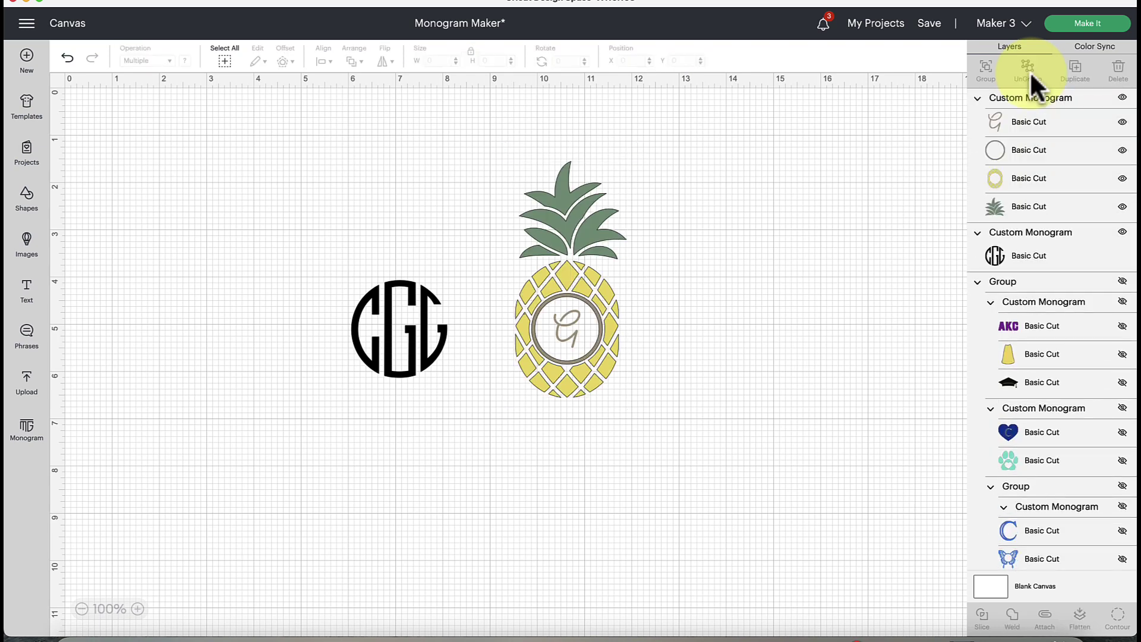
click(1037, 90)
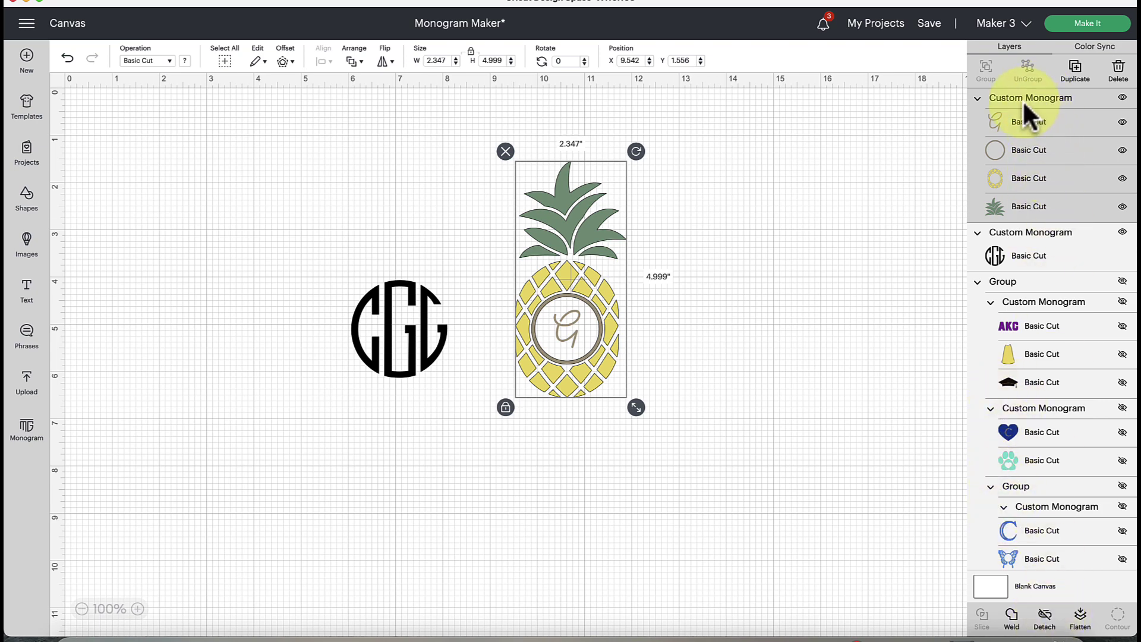
Detach the pineapple monogram into separate layers and delete its script G layer
click(1047, 624)
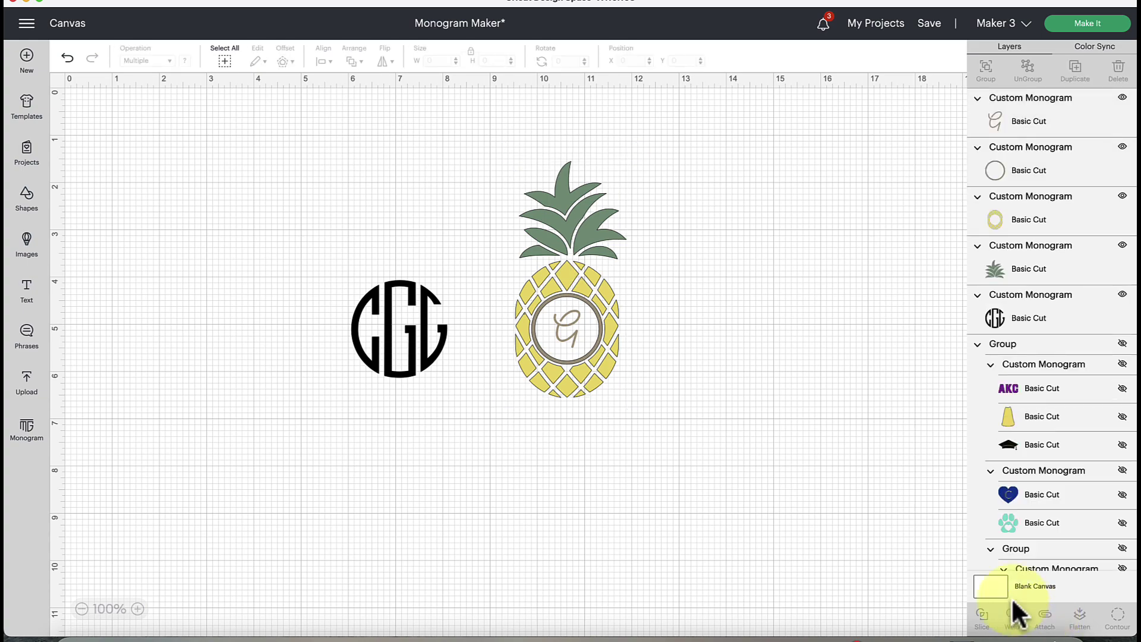
click(565, 349)
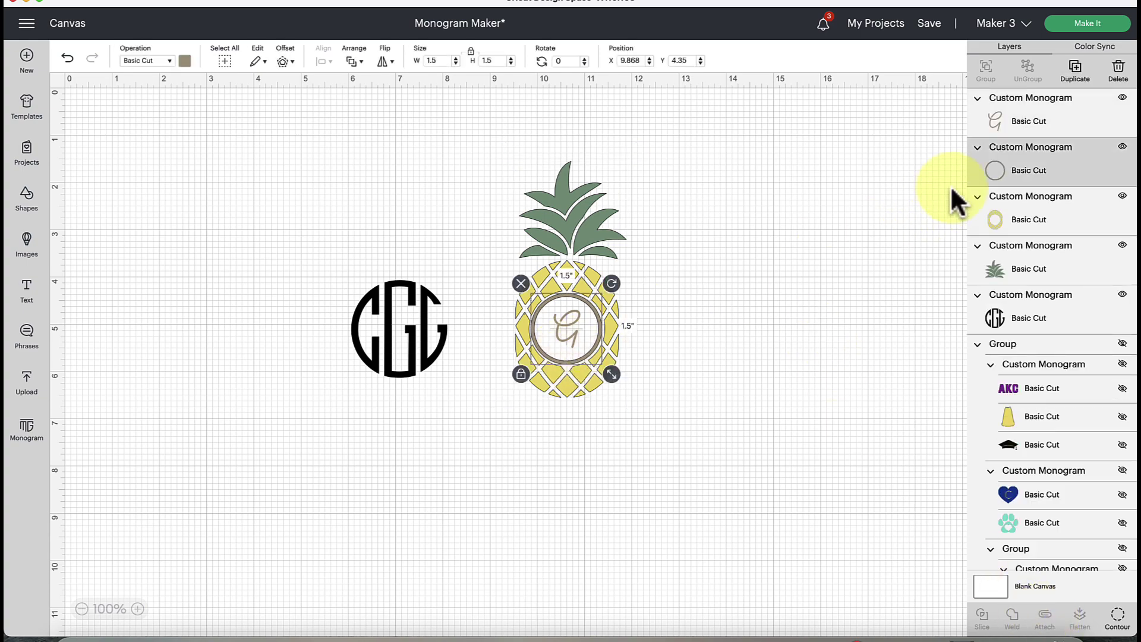
click(1000, 120)
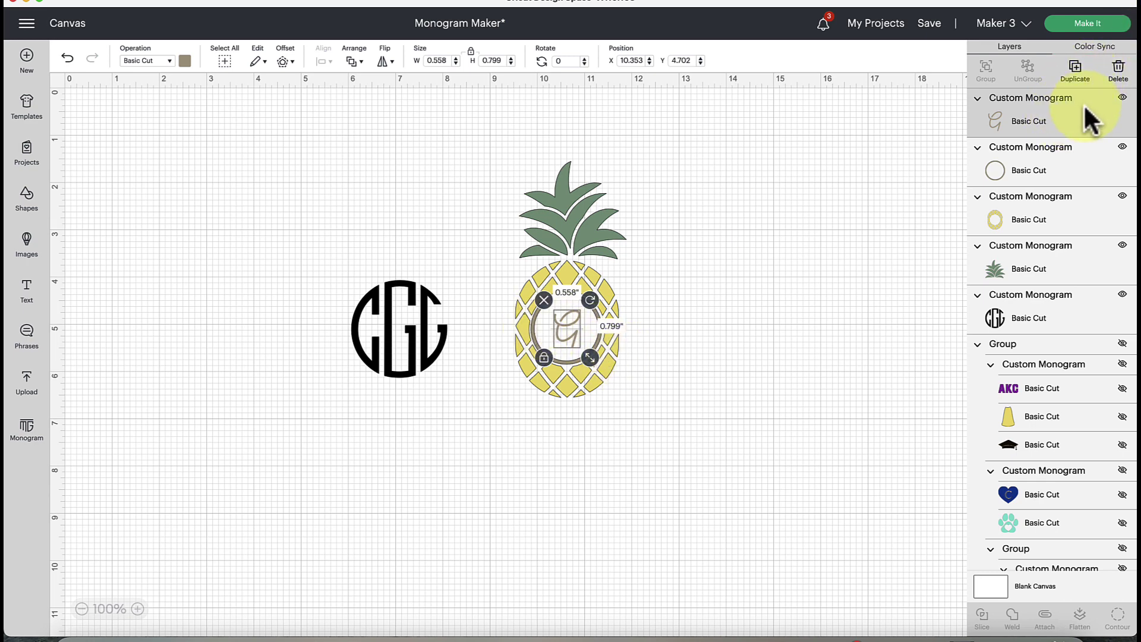
click(1122, 98)
click(1122, 98)
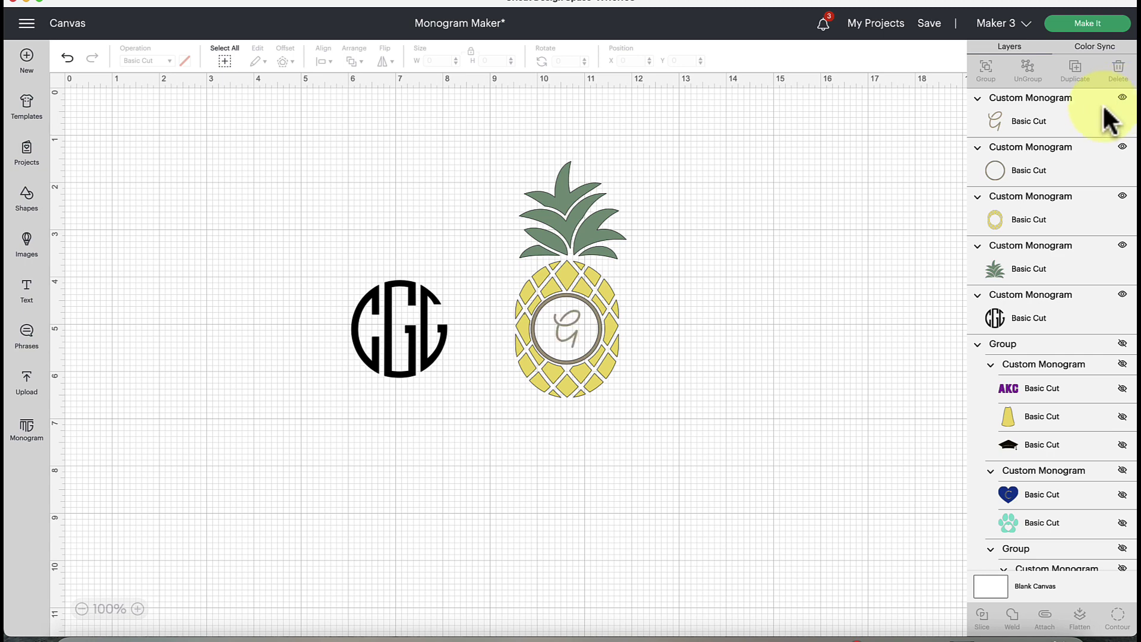
click(1100, 119)
click(1117, 70)
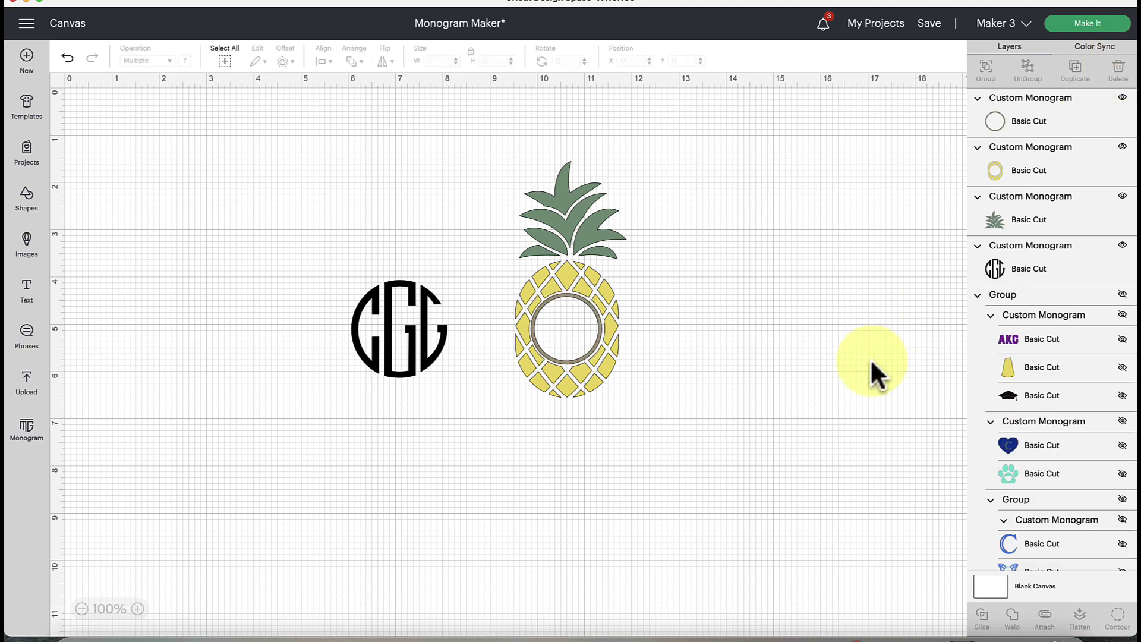
Enlarge the remaining pineapple layers together to 4" wide and move them to about X 9.08, Y 0.81
click(427, 349)
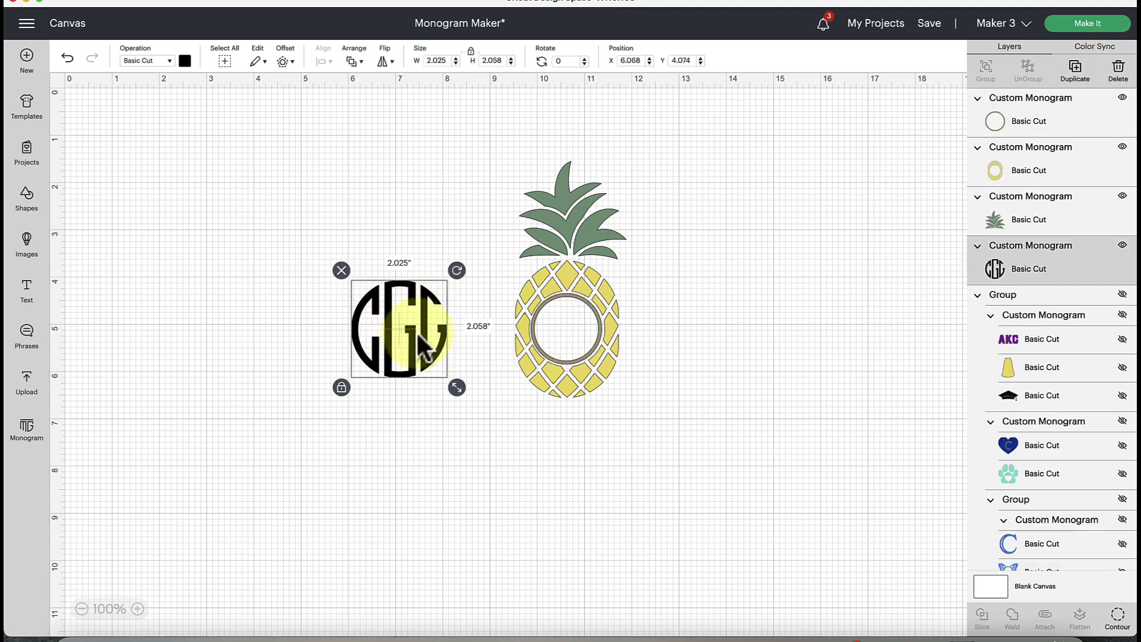
drag(503, 167, 715, 493)
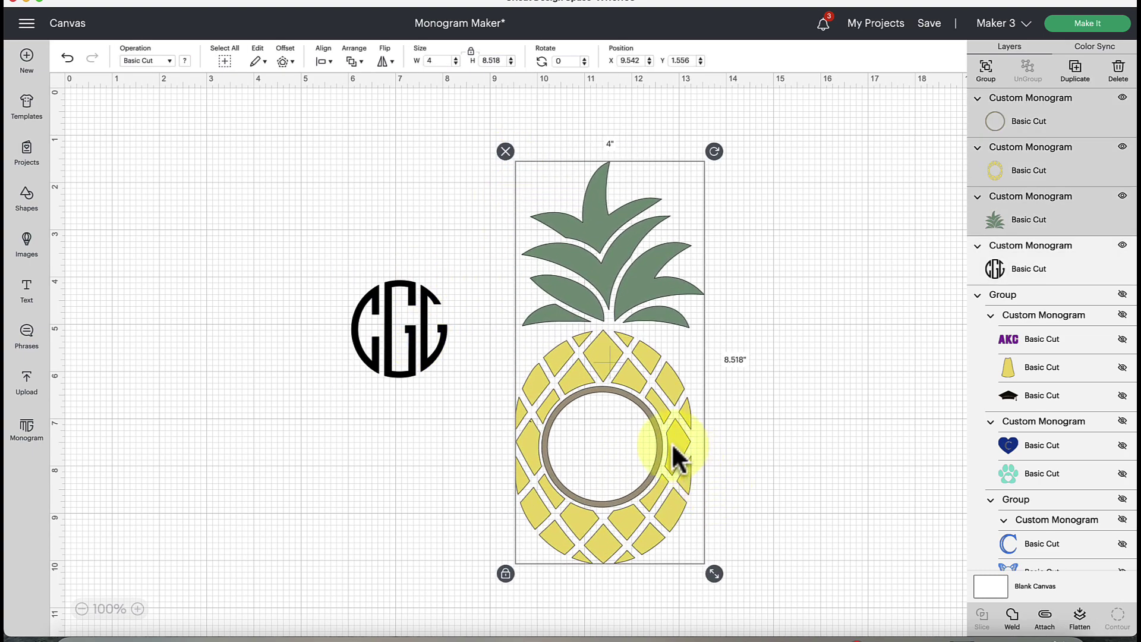
drag(673, 446, 653, 416)
Place the circle CGG monogram inside the pineapple's ring, at about X 9.9, Y 5.81
click(778, 384)
drag(417, 357, 596, 437)
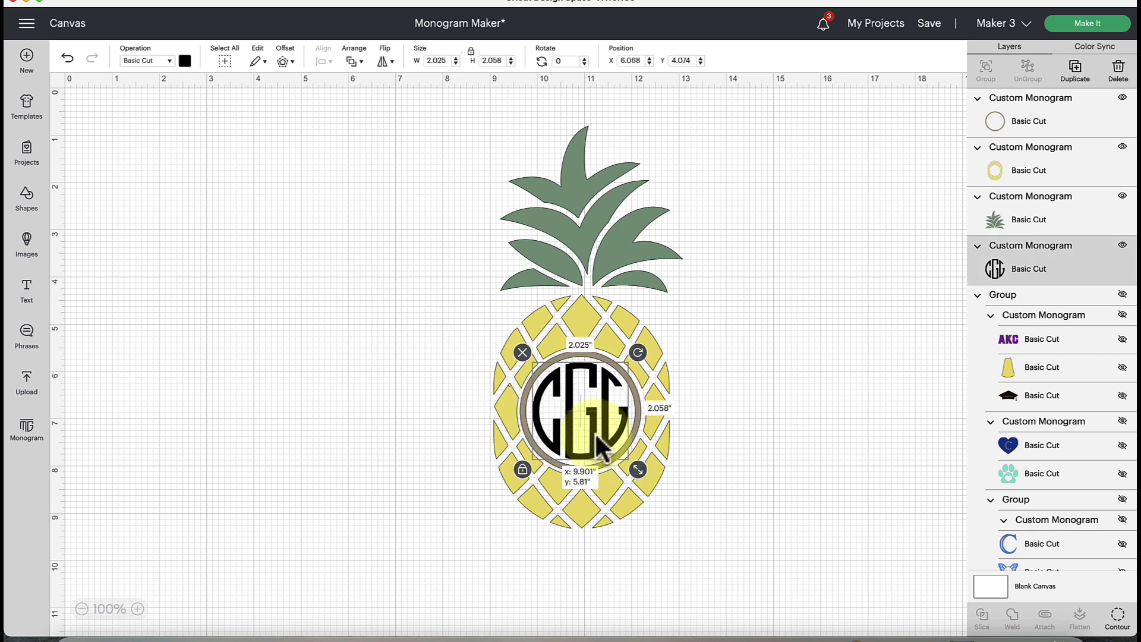
click(774, 445)
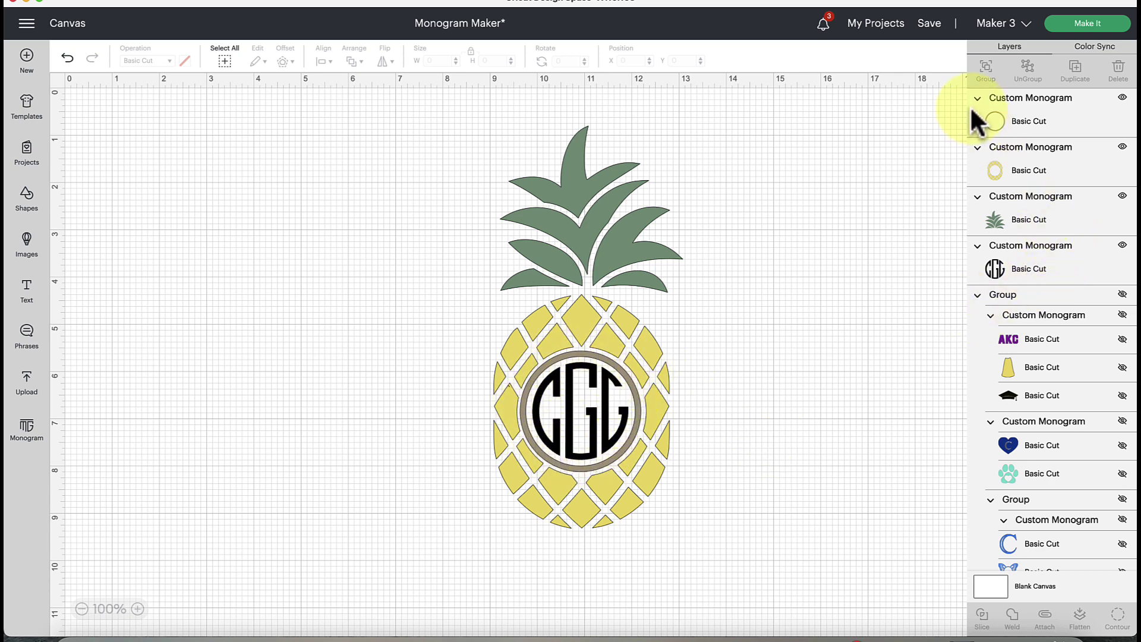
Recolor the pineapple's ring layer to the bright pink material color
click(1004, 118)
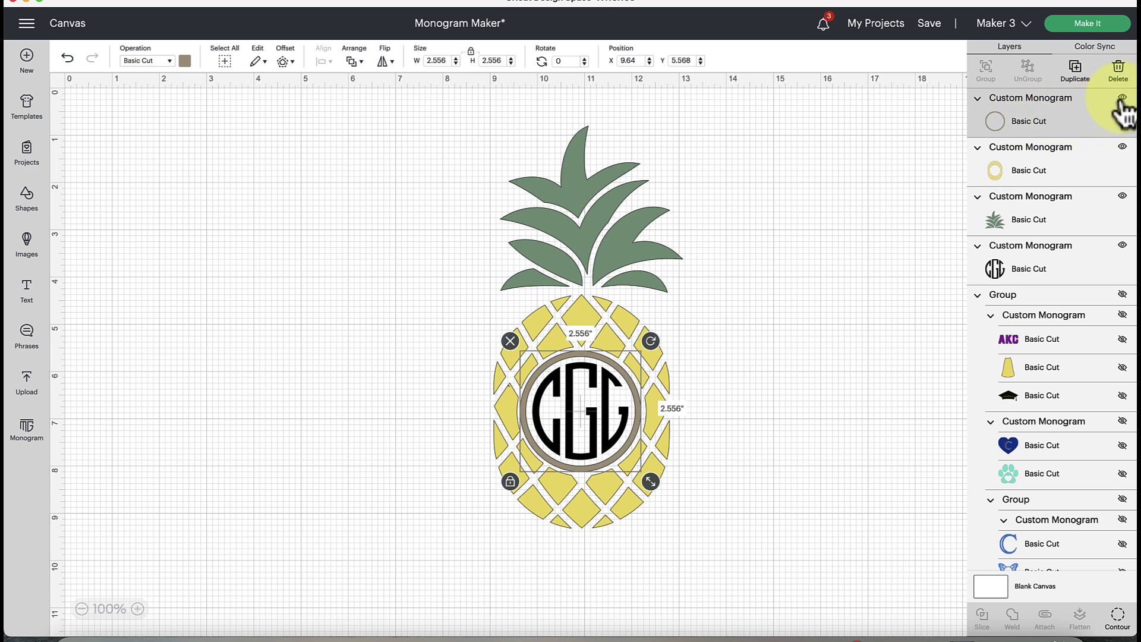
click(1122, 98)
click(1122, 98)
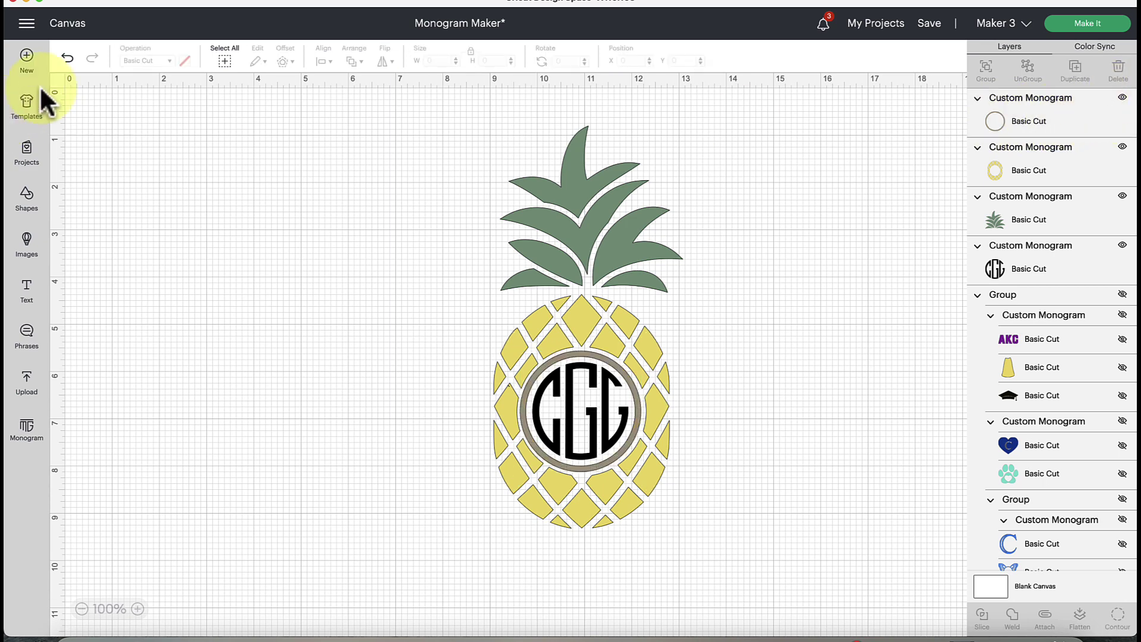
click(1003, 110)
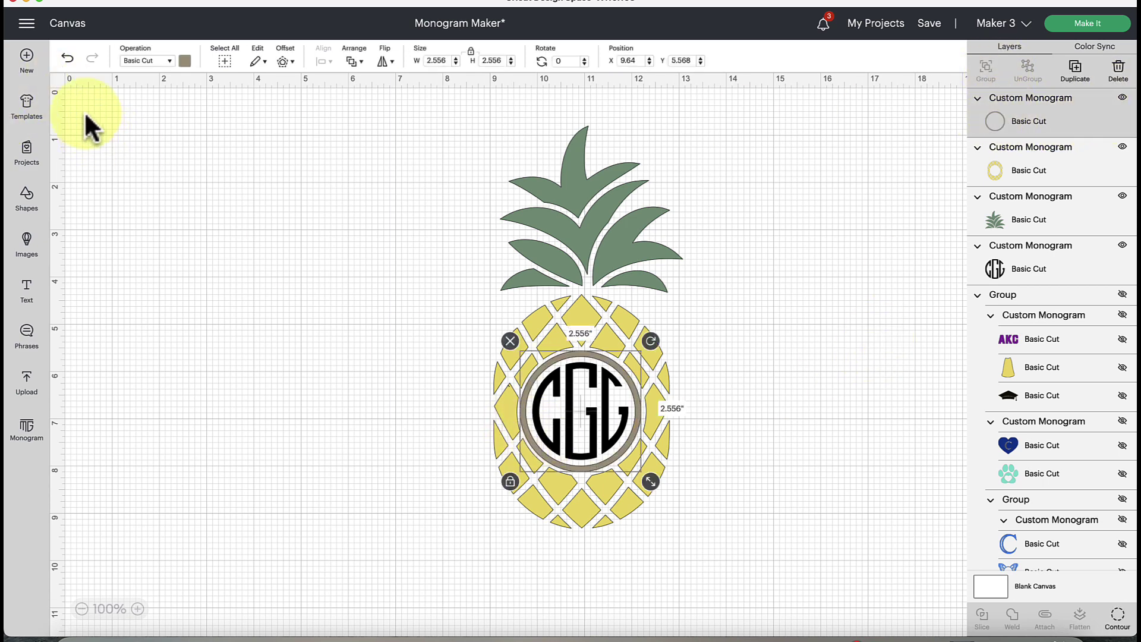
click(185, 63)
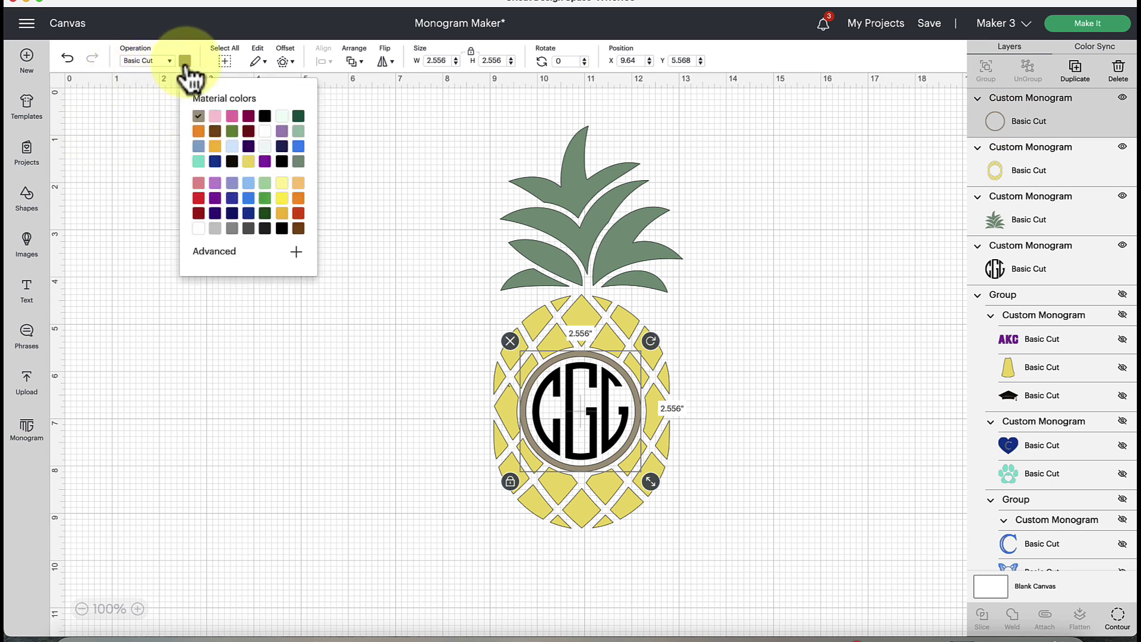
click(235, 117)
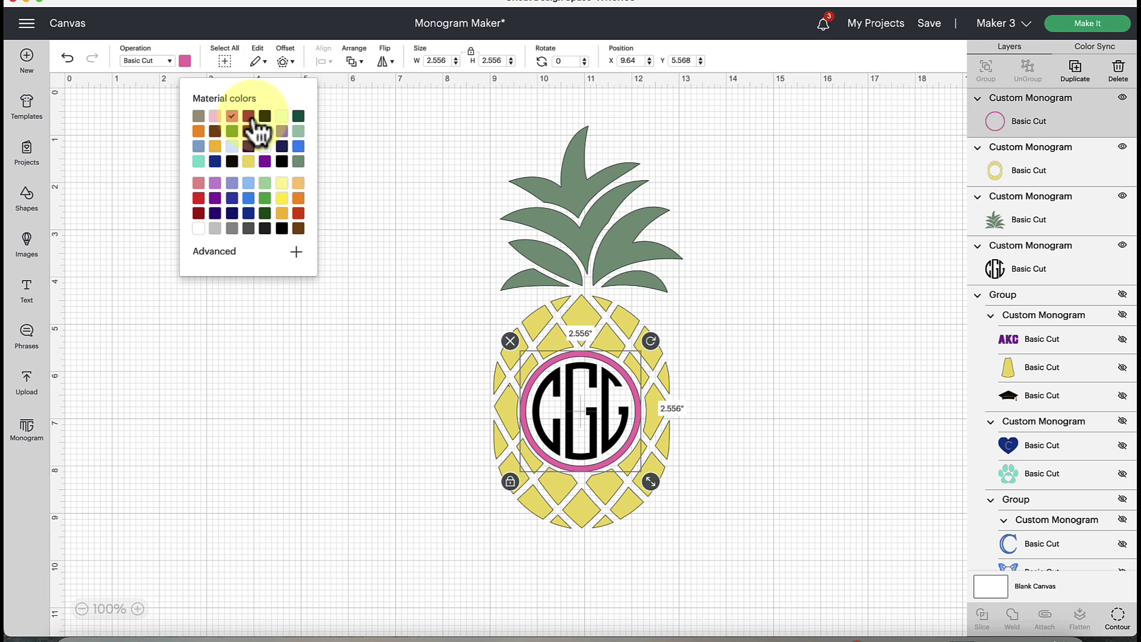
click(408, 272)
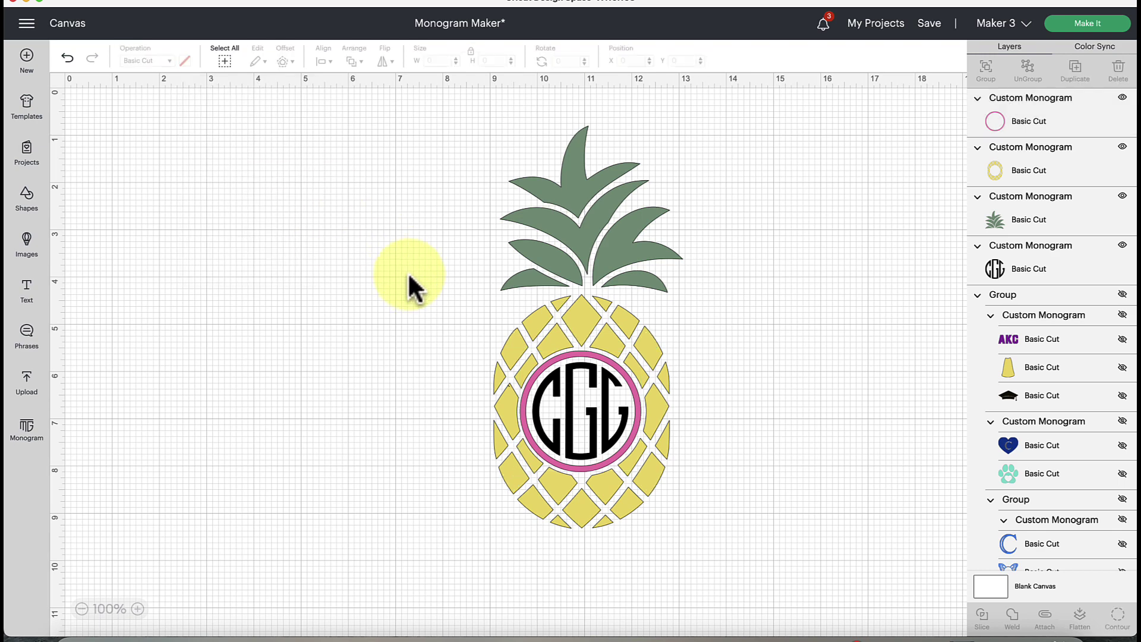
Recolor the CGG monogram inside the ring to the medium green material color #6e933d
click(1013, 272)
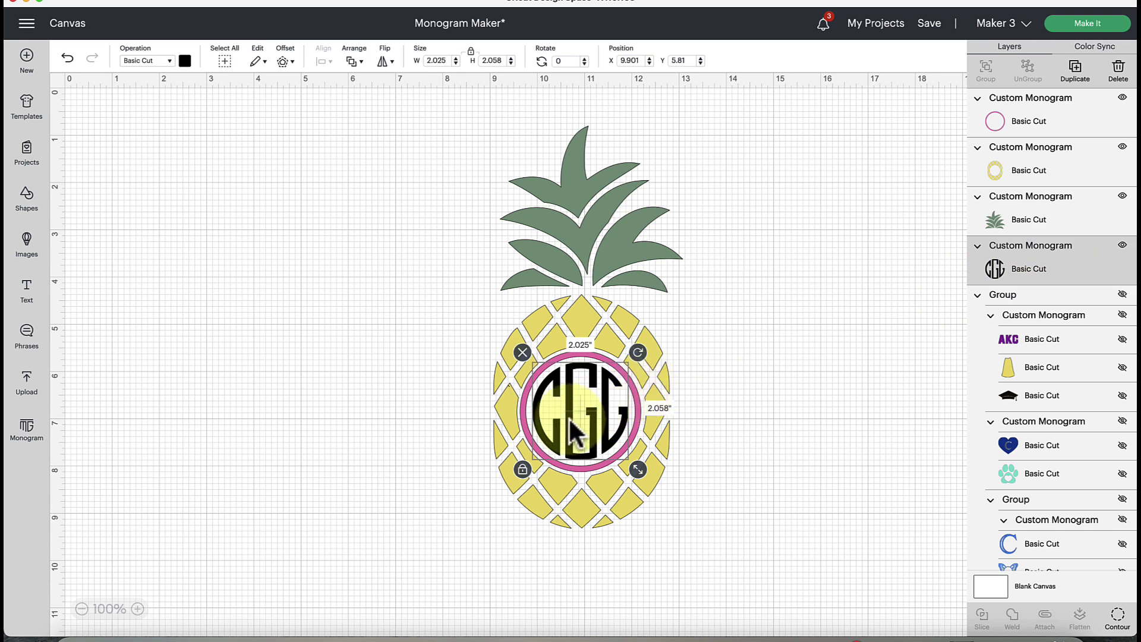
click(185, 61)
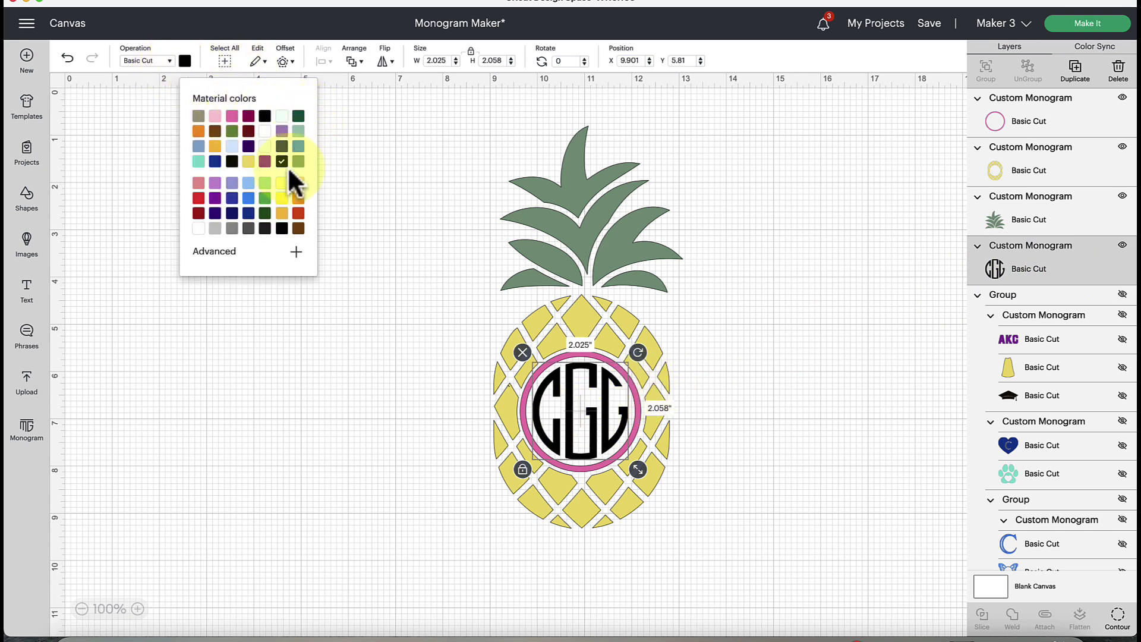
click(232, 131)
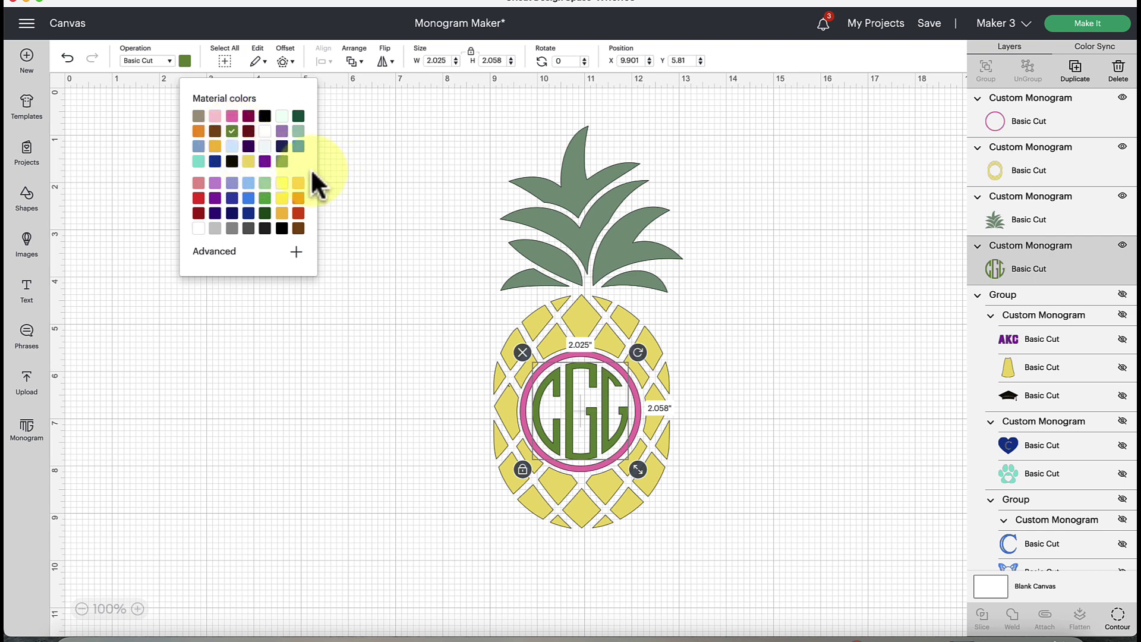
Try custom and medium greens on the pineapple's leaves, settling on the dark green material color
click(978, 221)
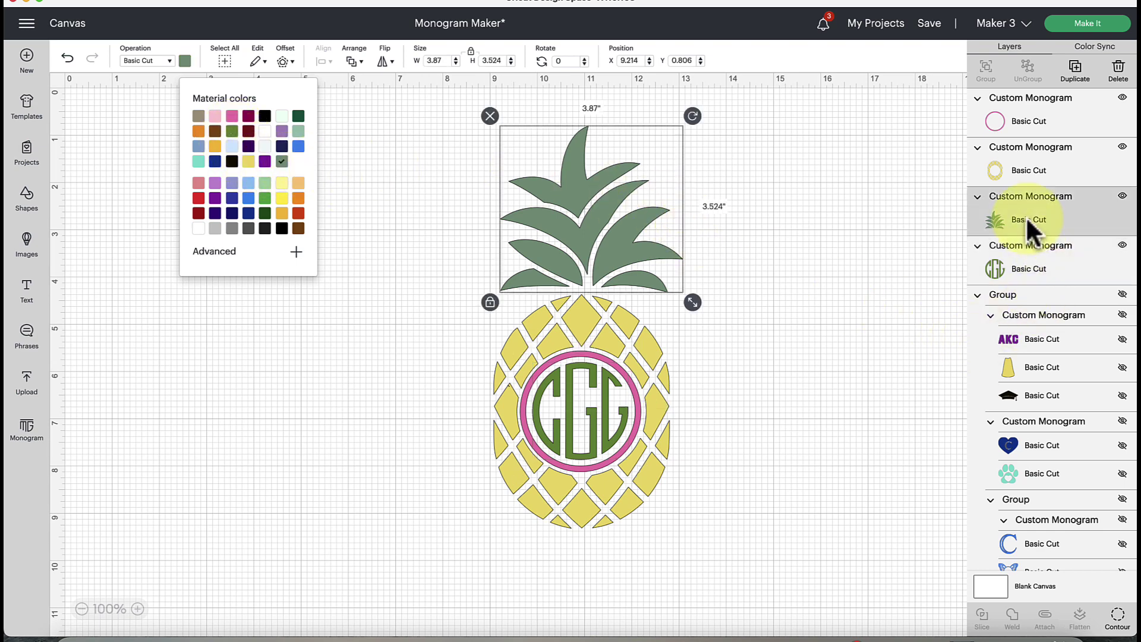
click(215, 250)
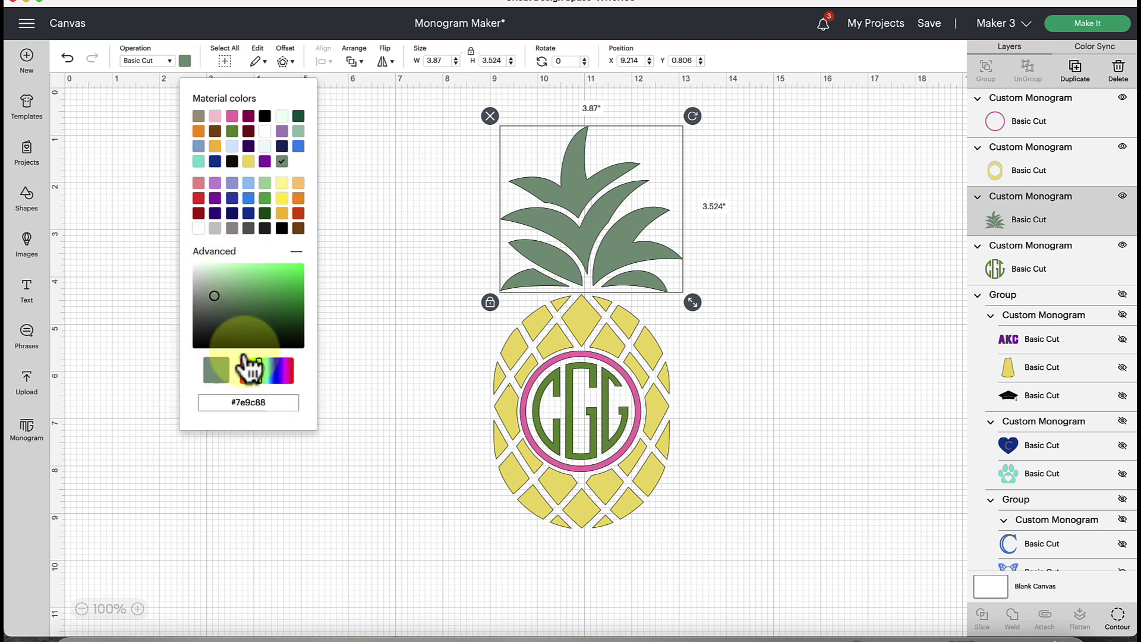
click(256, 271)
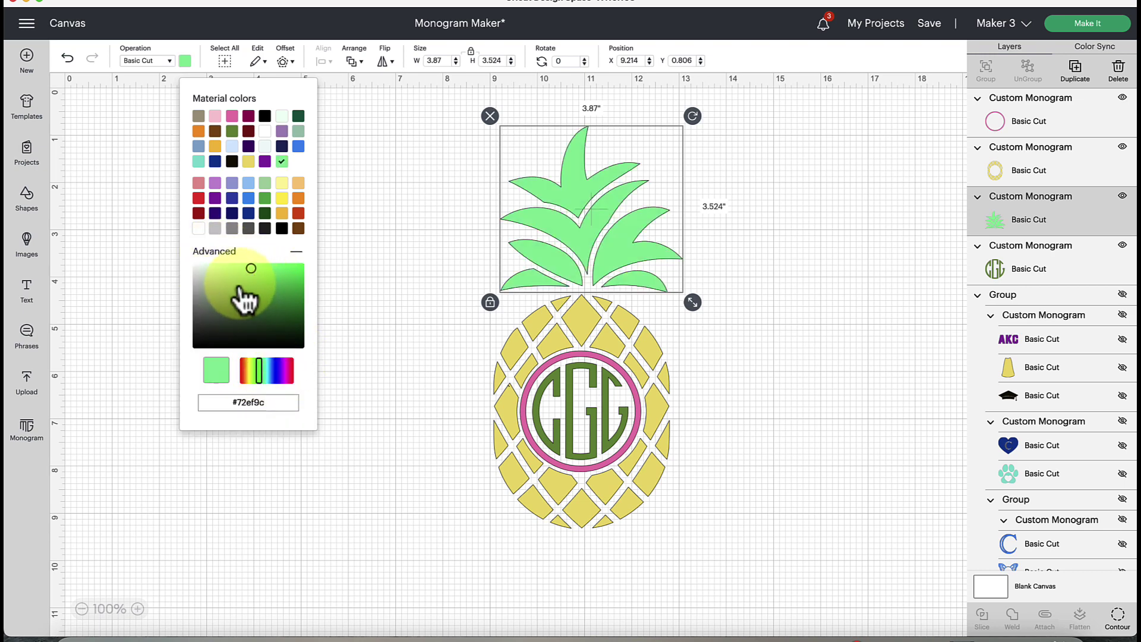
click(238, 286)
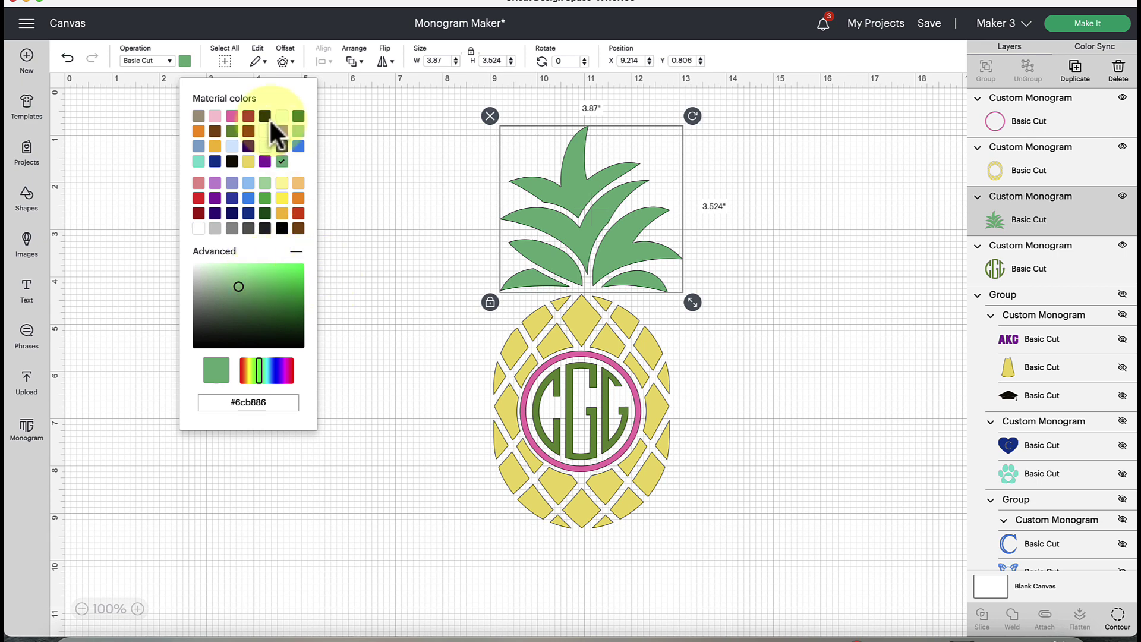
click(232, 132)
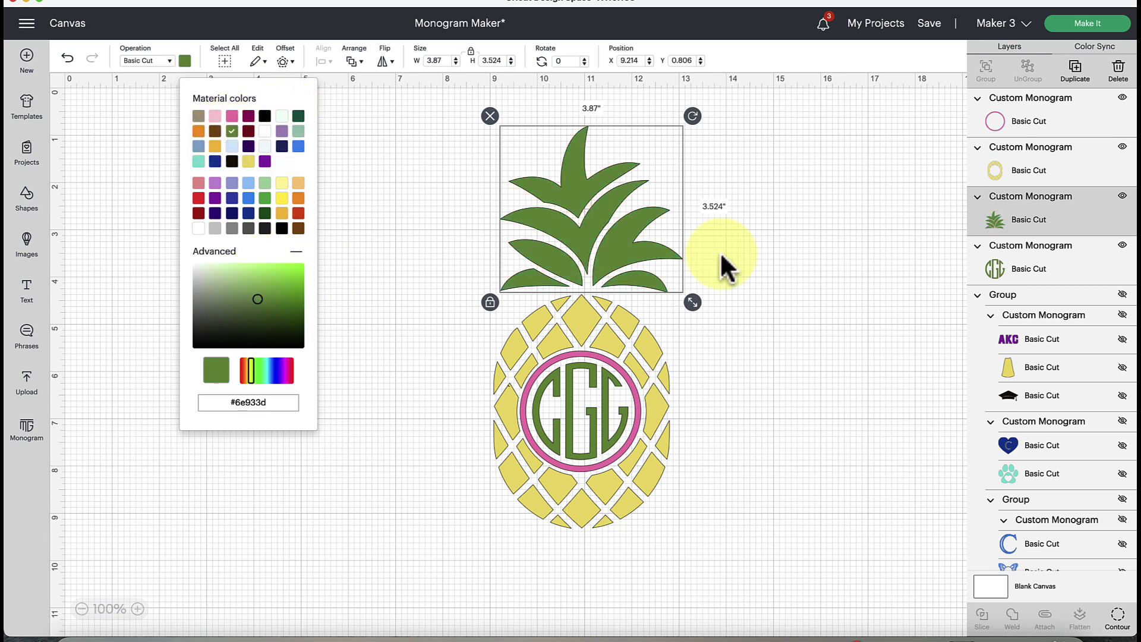
click(298, 116)
Recolor the CGG monogram to the same dark green as the pineapple's leaves
click(575, 429)
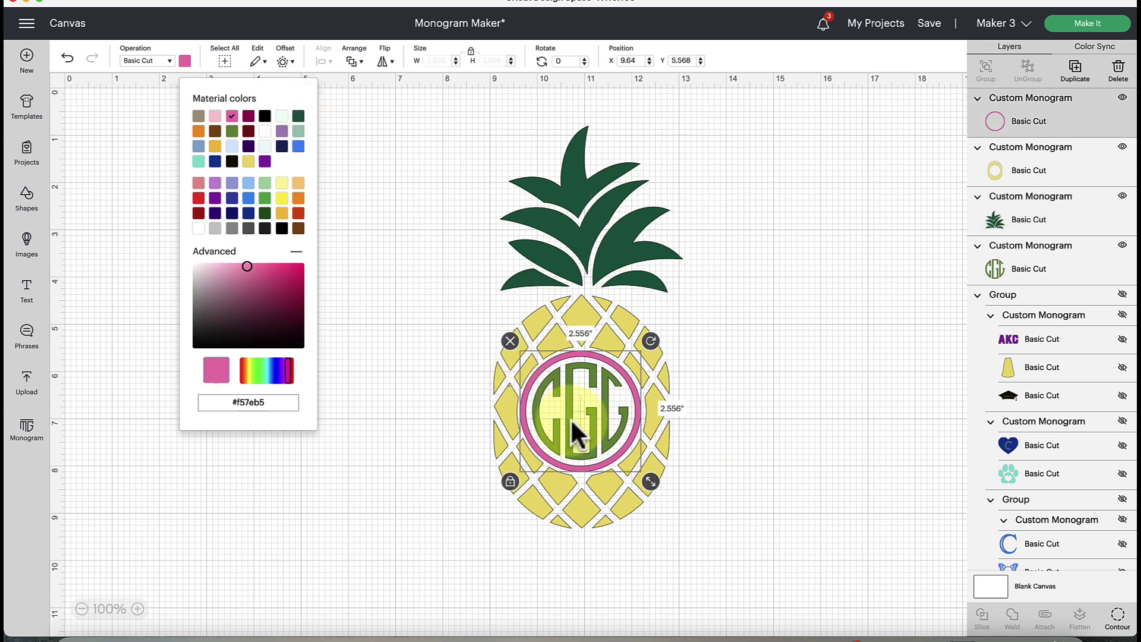
click(1040, 245)
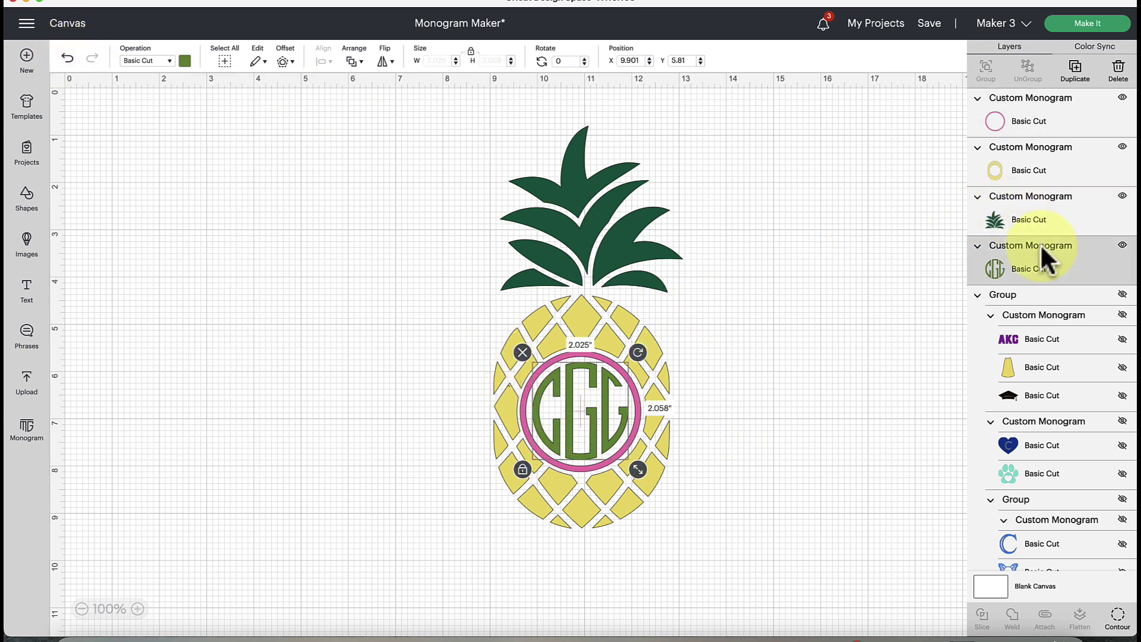
click(185, 61)
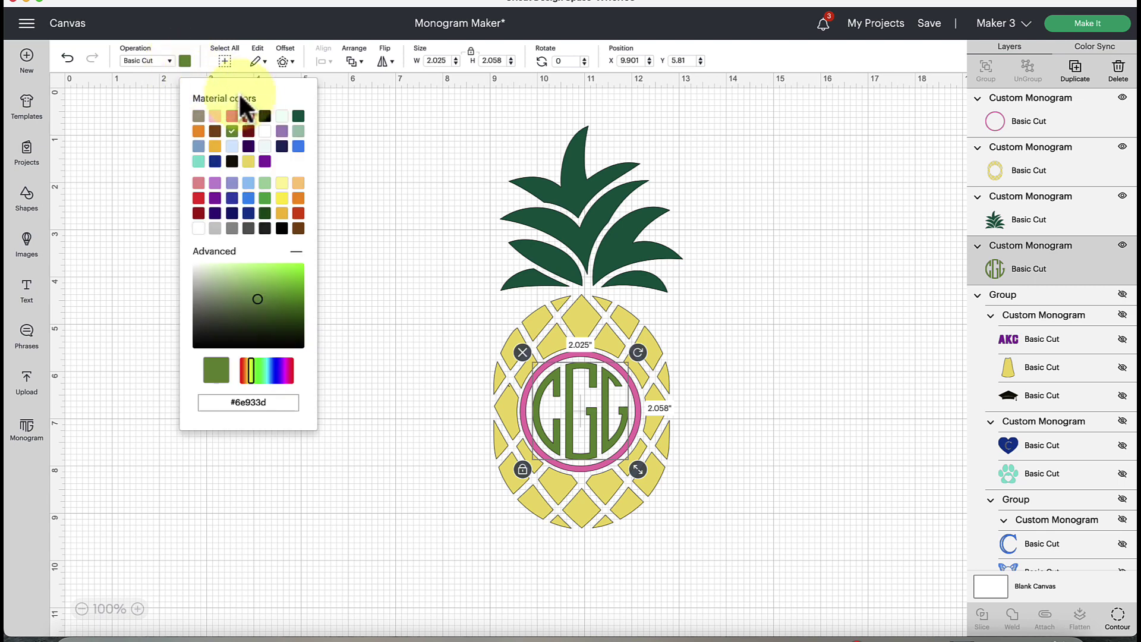
click(298, 117)
click(383, 167)
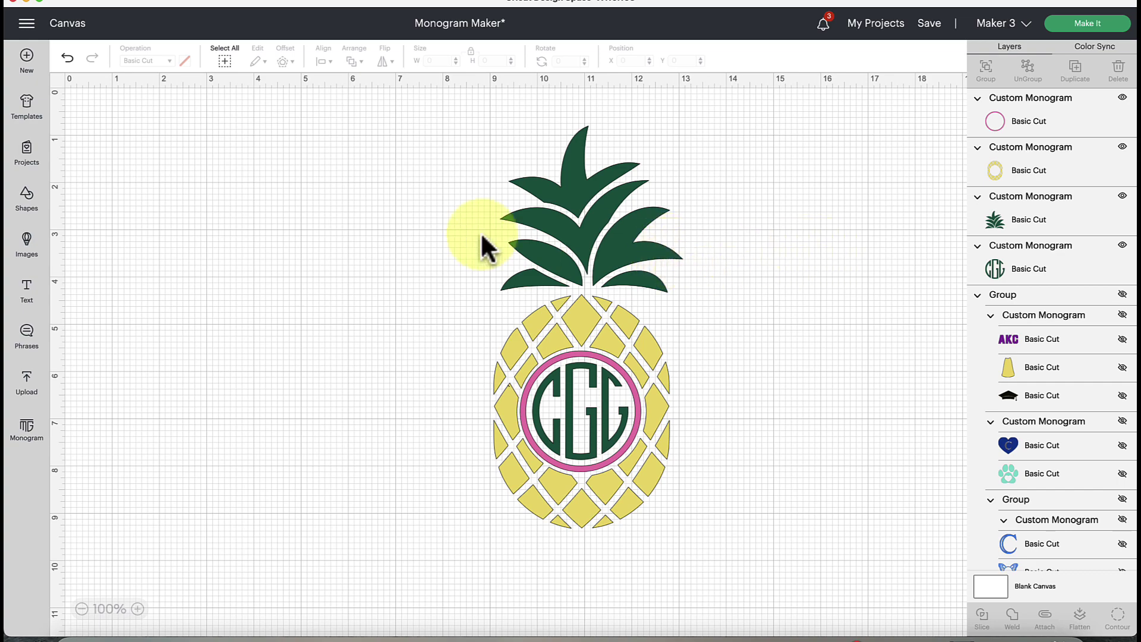
Add a thematic Occasions monogram with the red apple frame and the initials CG to the canvas
drag(428, 179, 657, 458)
click(39, 432)
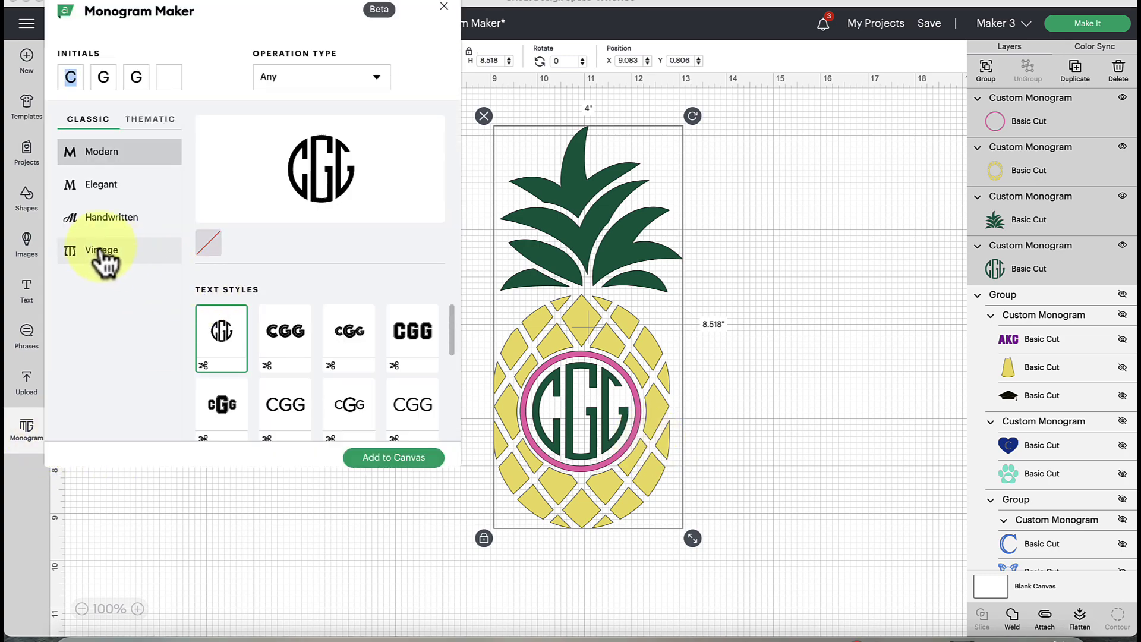
click(143, 122)
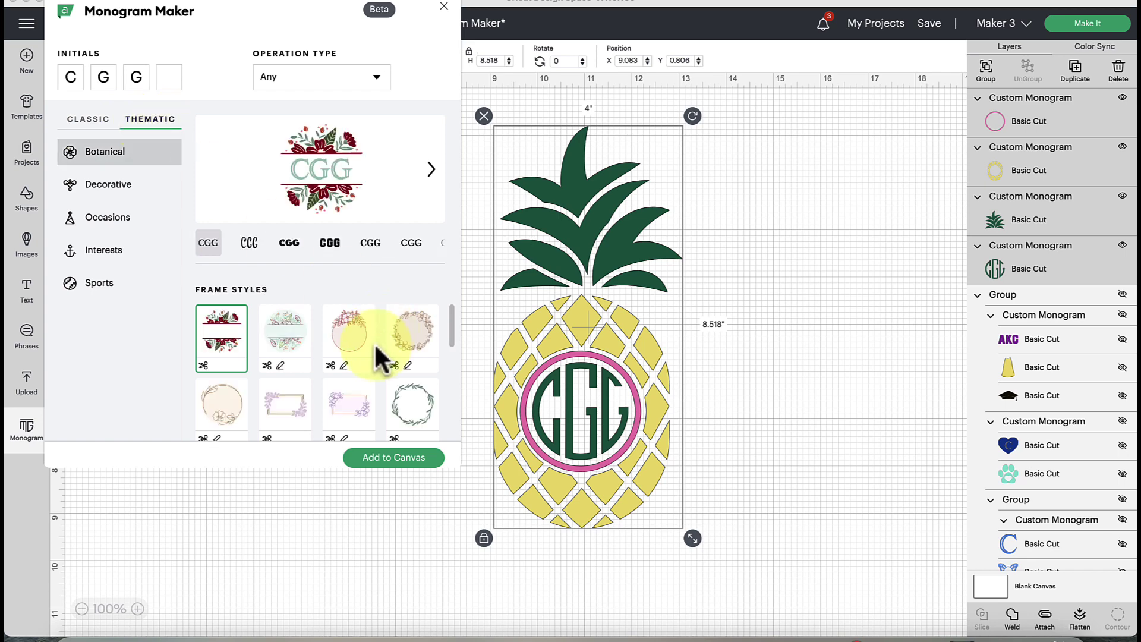
scroll(374, 342, down, 5)
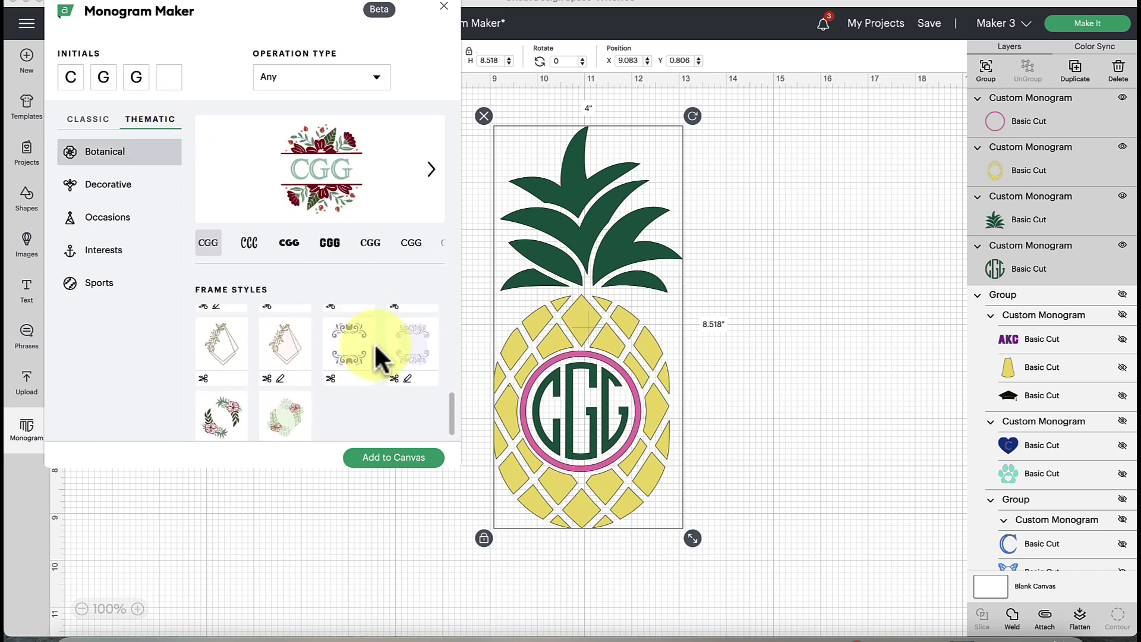
scroll(321, 363, down, 3)
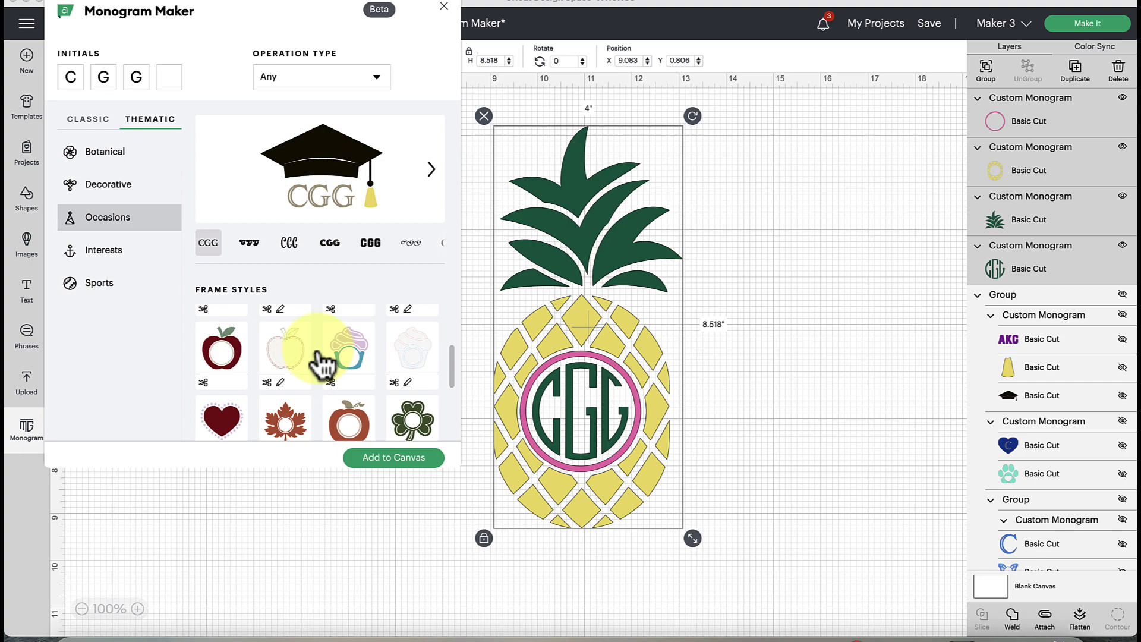
click(228, 349)
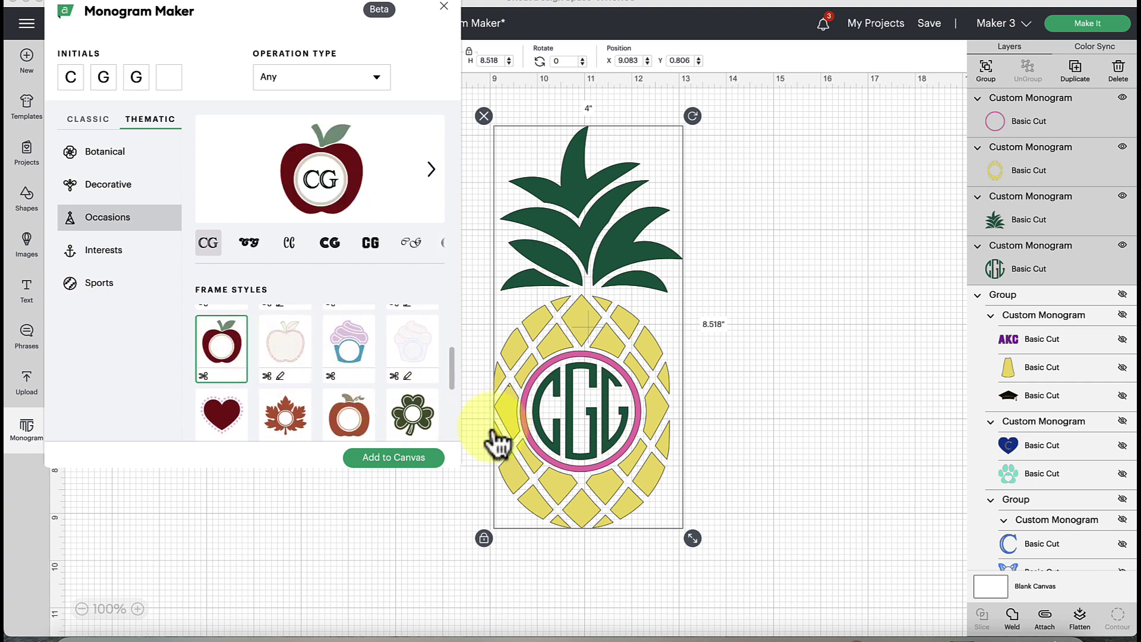
click(359, 457)
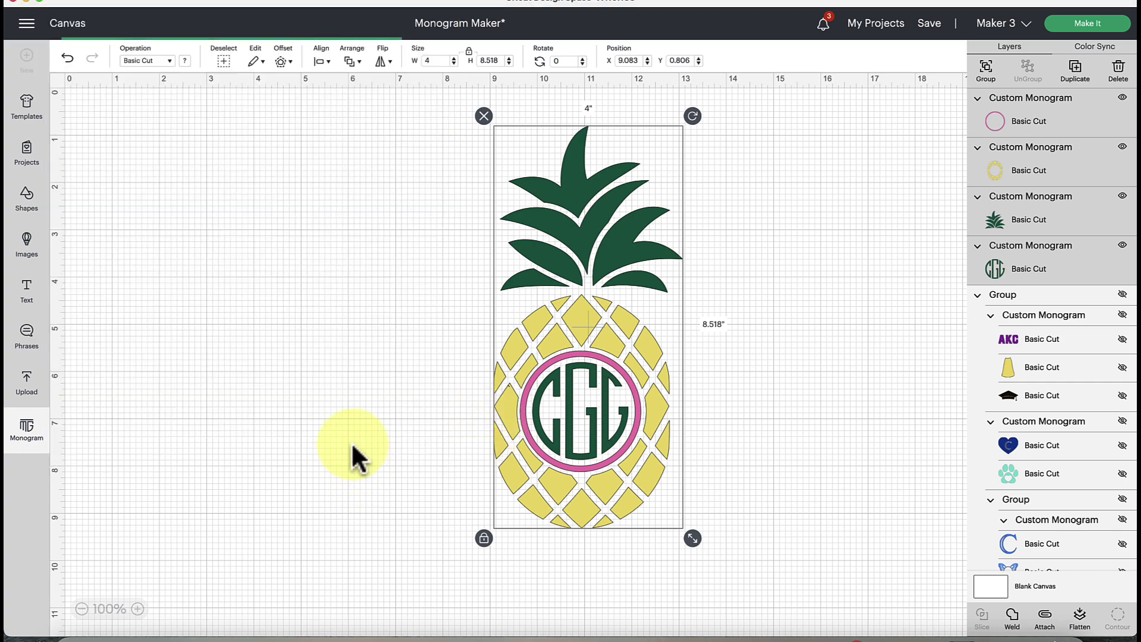
Shrink the apple monogram to about 3.875" wide and place it beside the pineapple at about X 13.69, Y 2.42
drag(586, 609, 357, 324)
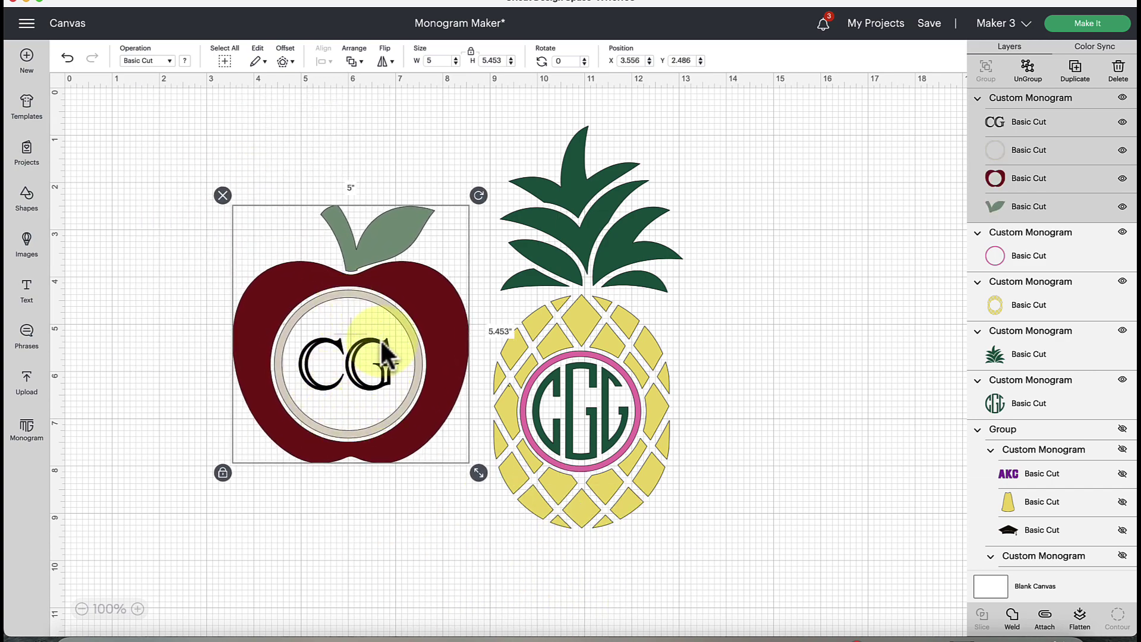
drag(479, 473, 427, 415)
drag(404, 364, 883, 360)
Add a classic Elegant monogram with the initials CGG in the ornate floral letter style to the canvas
click(42, 440)
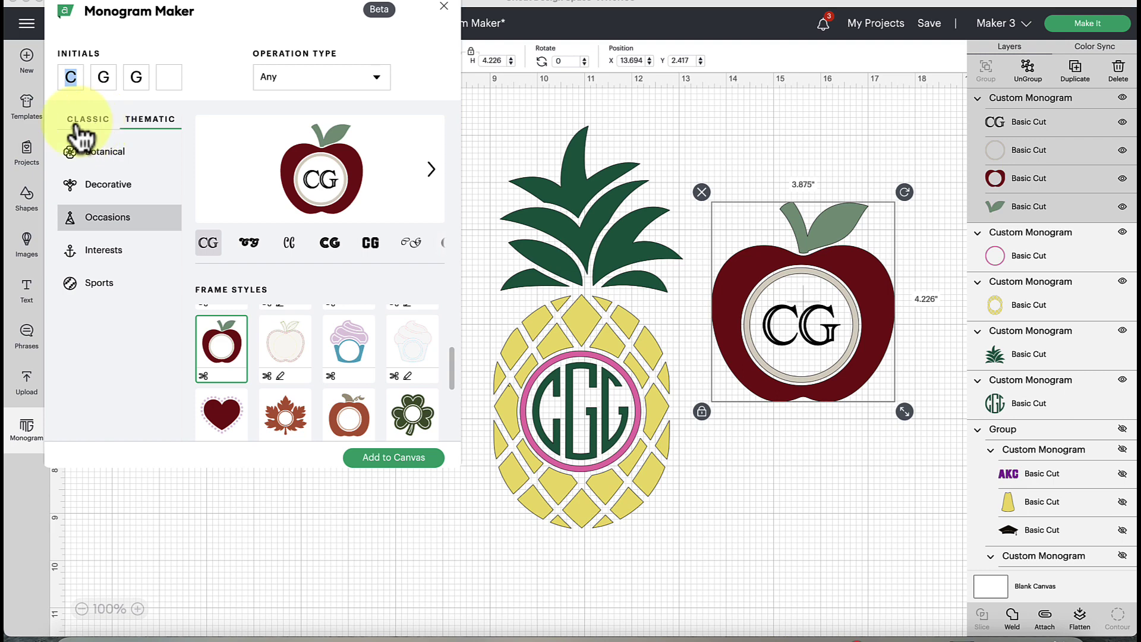
click(89, 121)
click(119, 257)
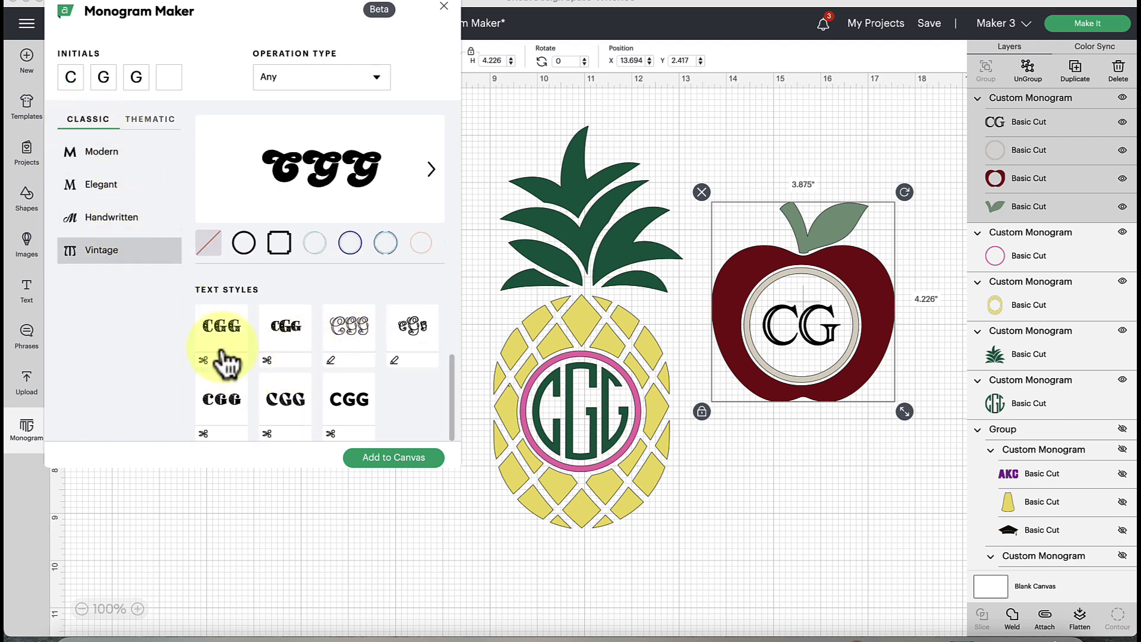
click(287, 397)
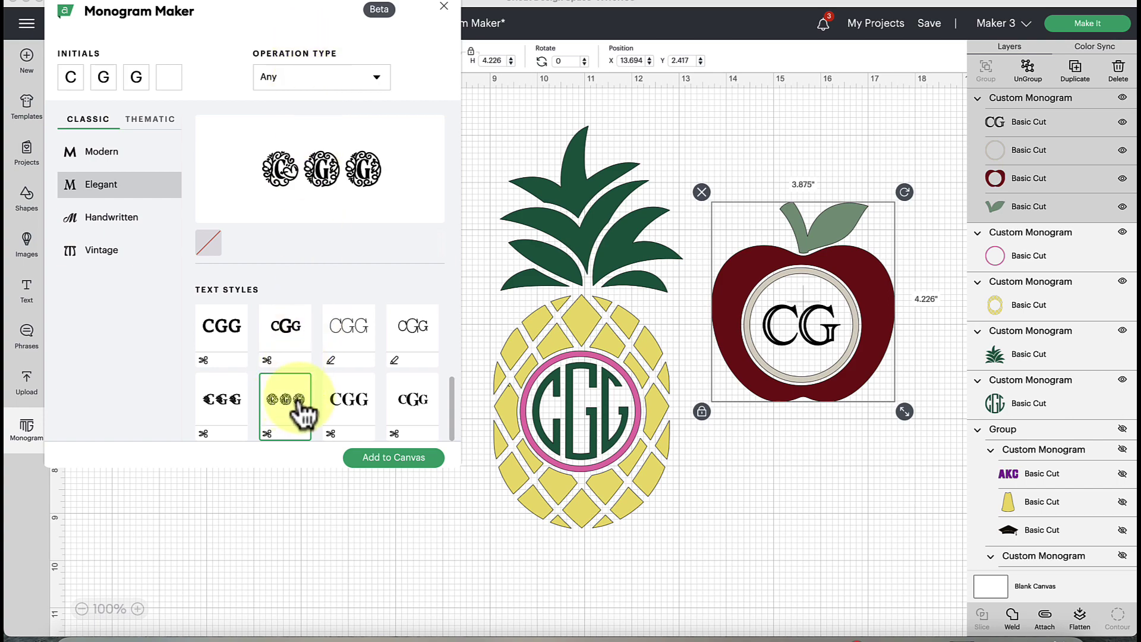
click(398, 465)
Enlarge the ornate CGG monogram to about 5.12" wide at about X 2.9, Y 2.99, and place the apple below it
drag(617, 563, 293, 300)
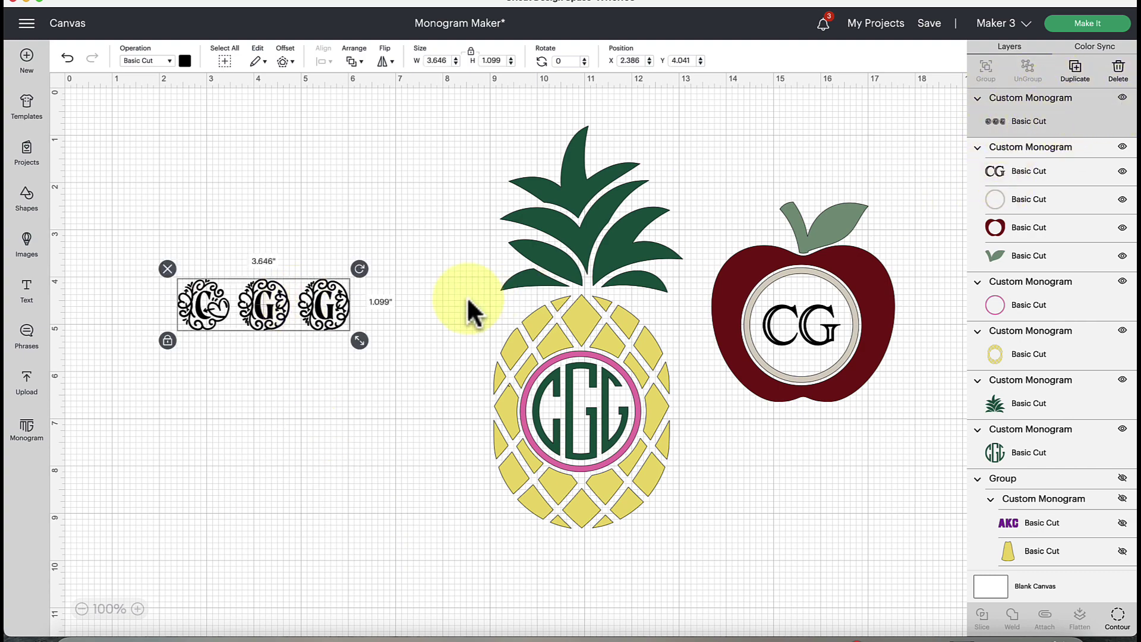
drag(286, 316, 461, 347)
drag(830, 291, 355, 453)
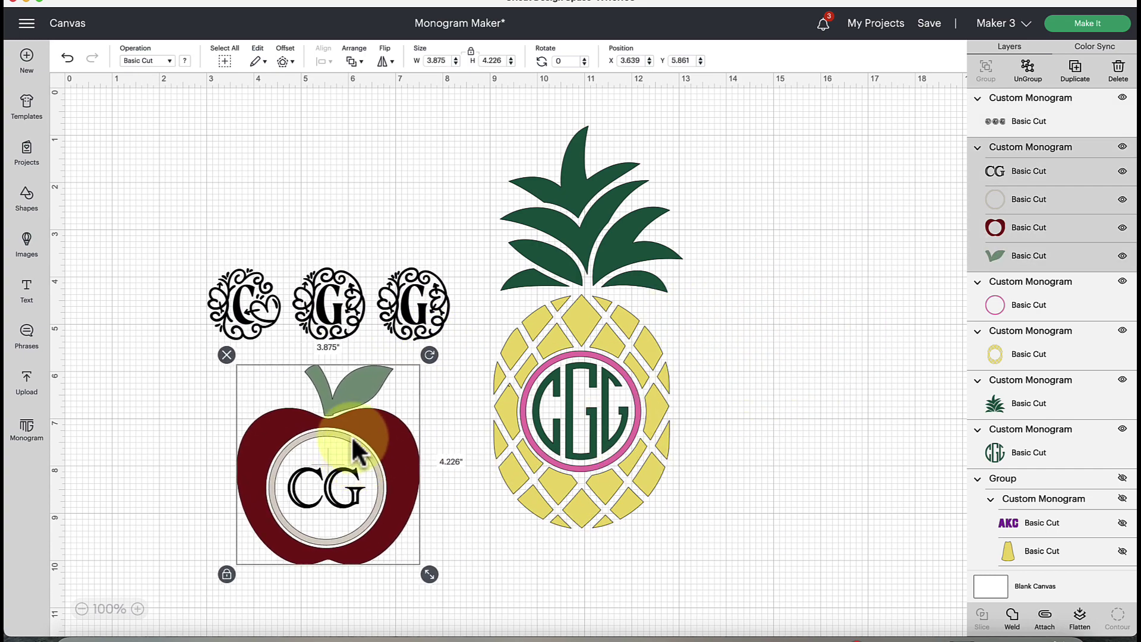
drag(257, 307, 257, 284)
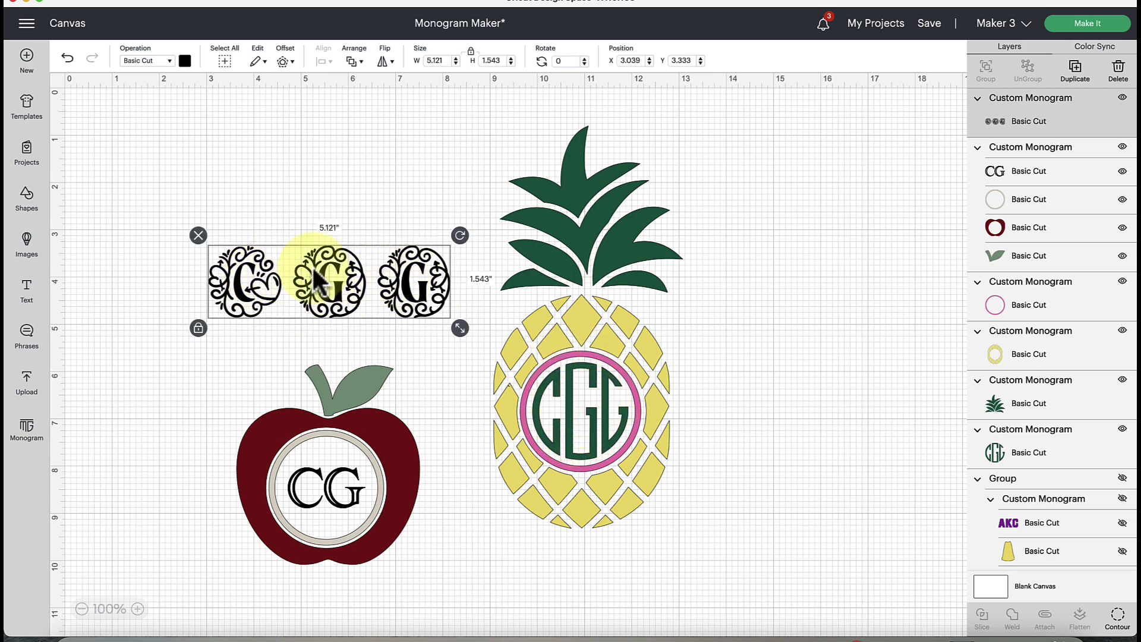
drag(328, 286, 322, 270)
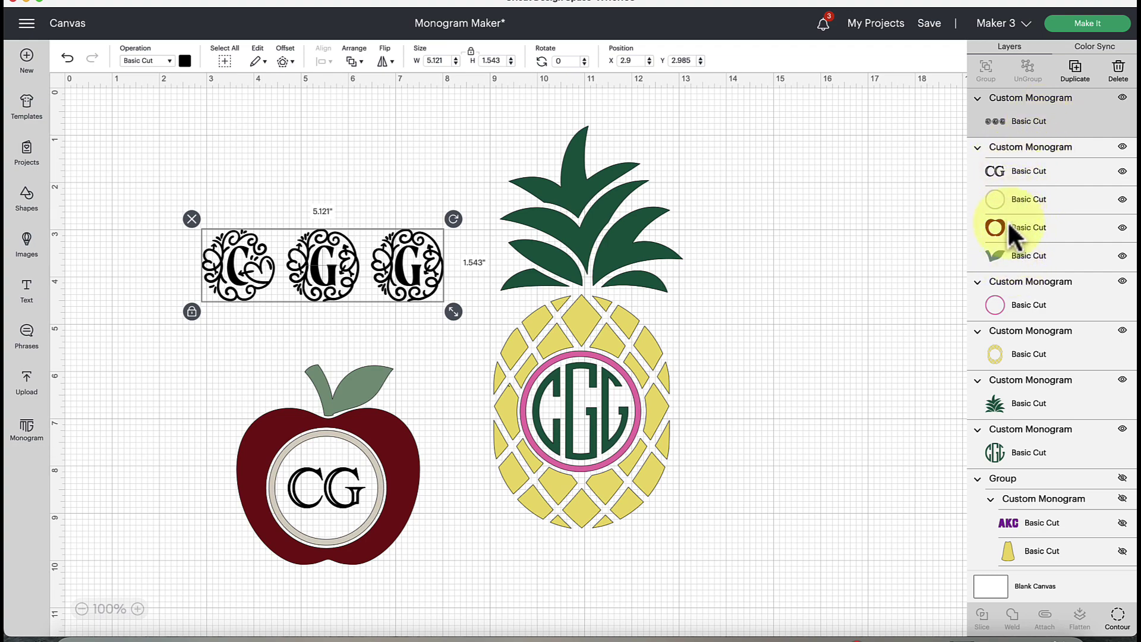
Examine the apple monogram's leaf, apple, ring and initials layers one at a time
click(1010, 257)
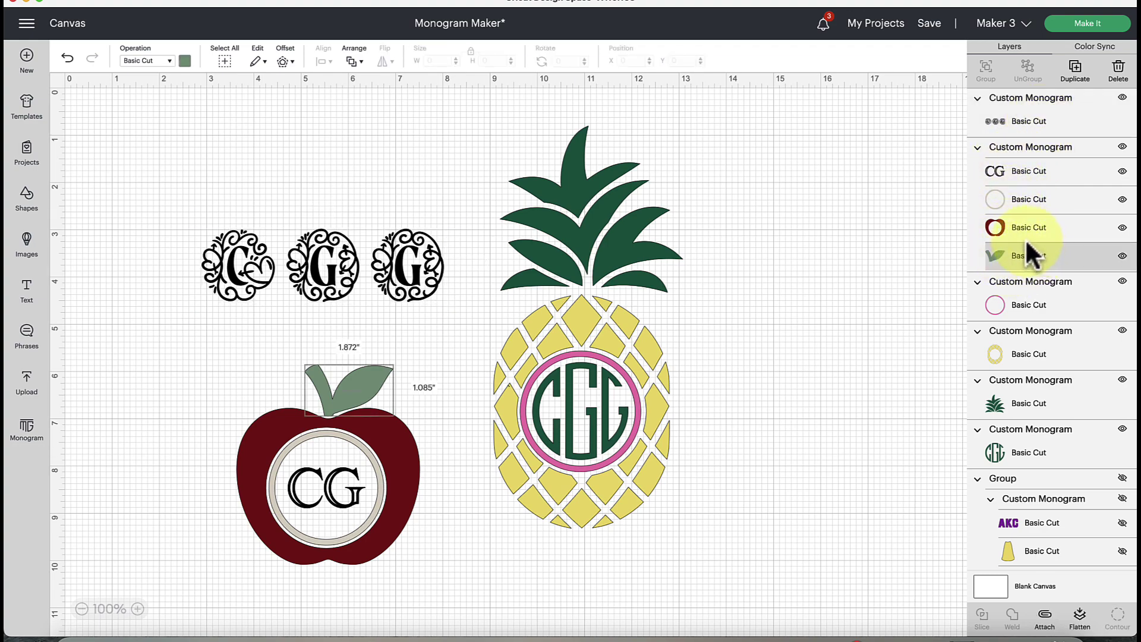
click(1018, 232)
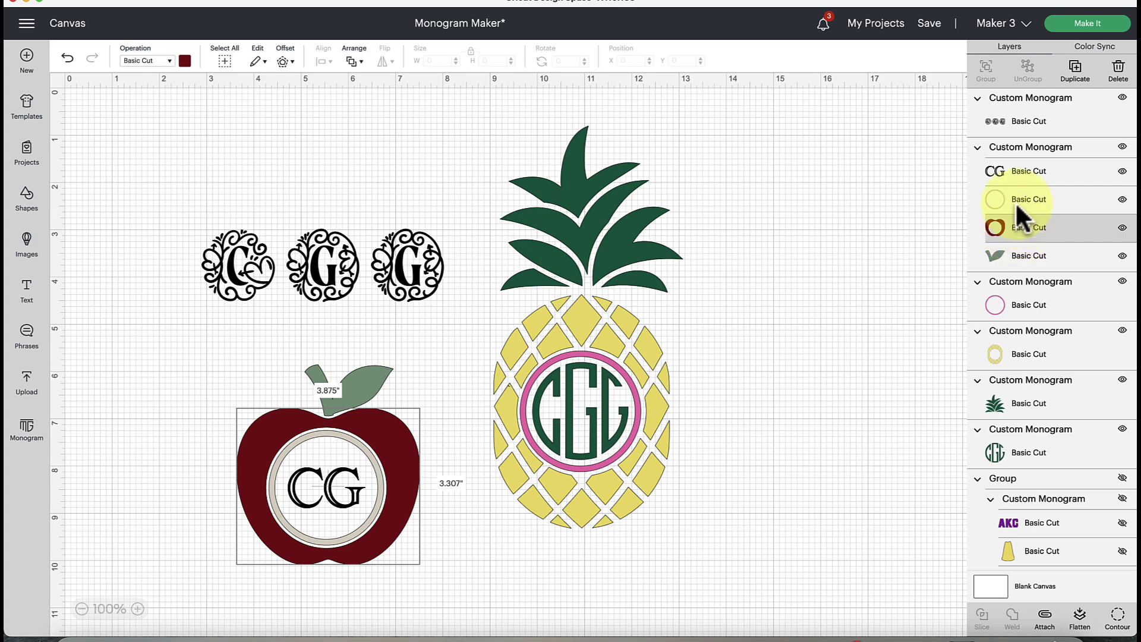
click(1015, 198)
click(1001, 172)
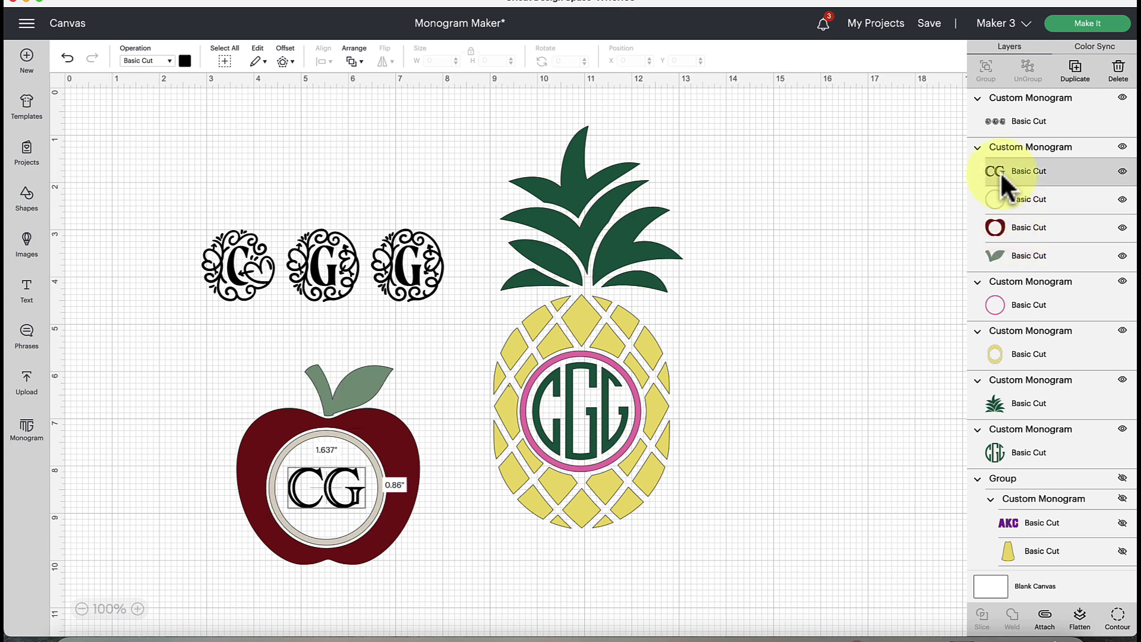
Hide all contours of the ornate CGG monogram and turn the middle G and its floral frame back on
click(380, 262)
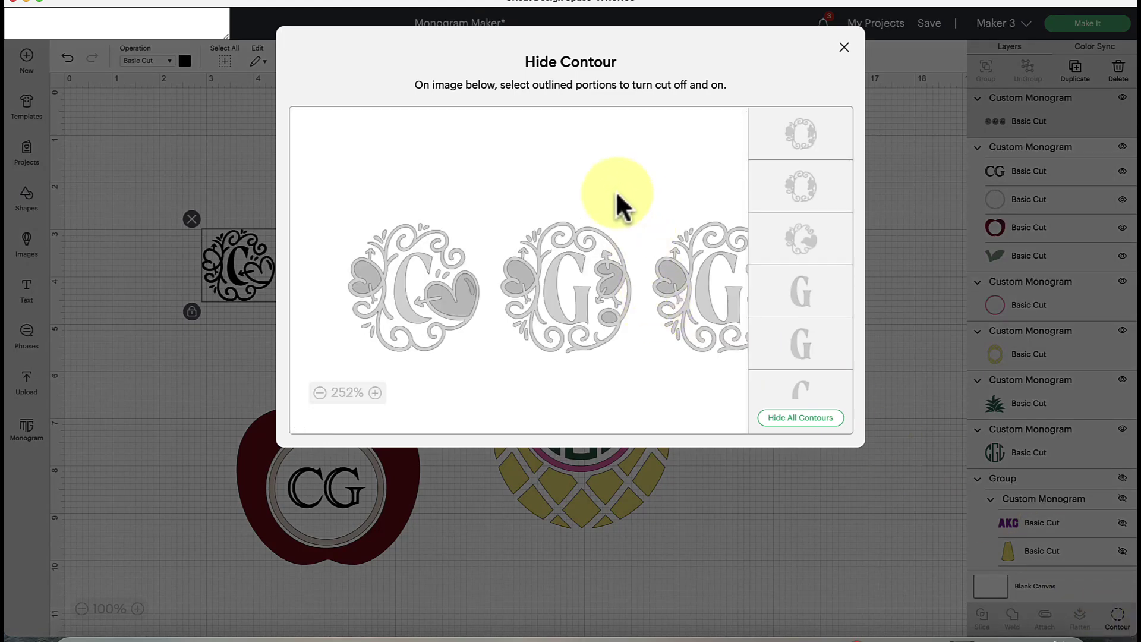
click(802, 417)
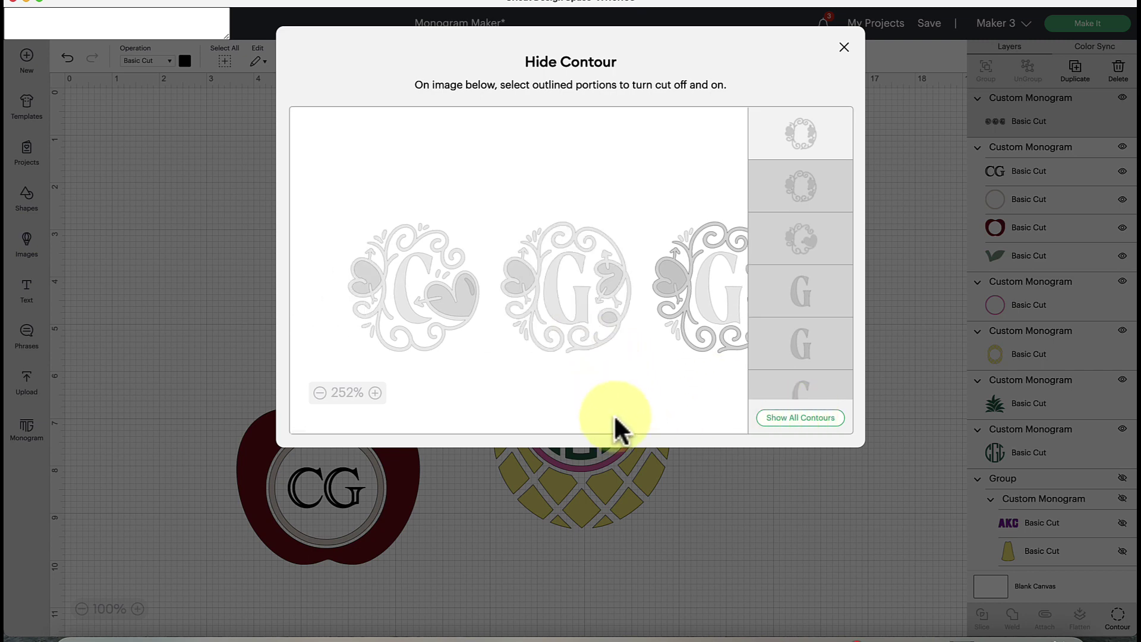
click(597, 336)
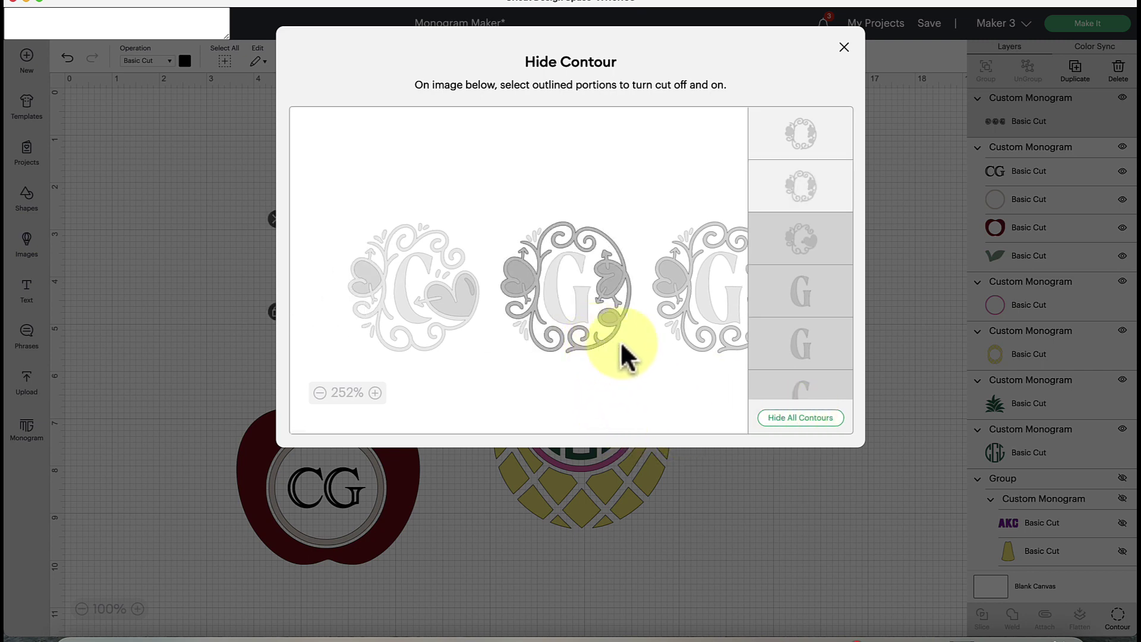
click(586, 321)
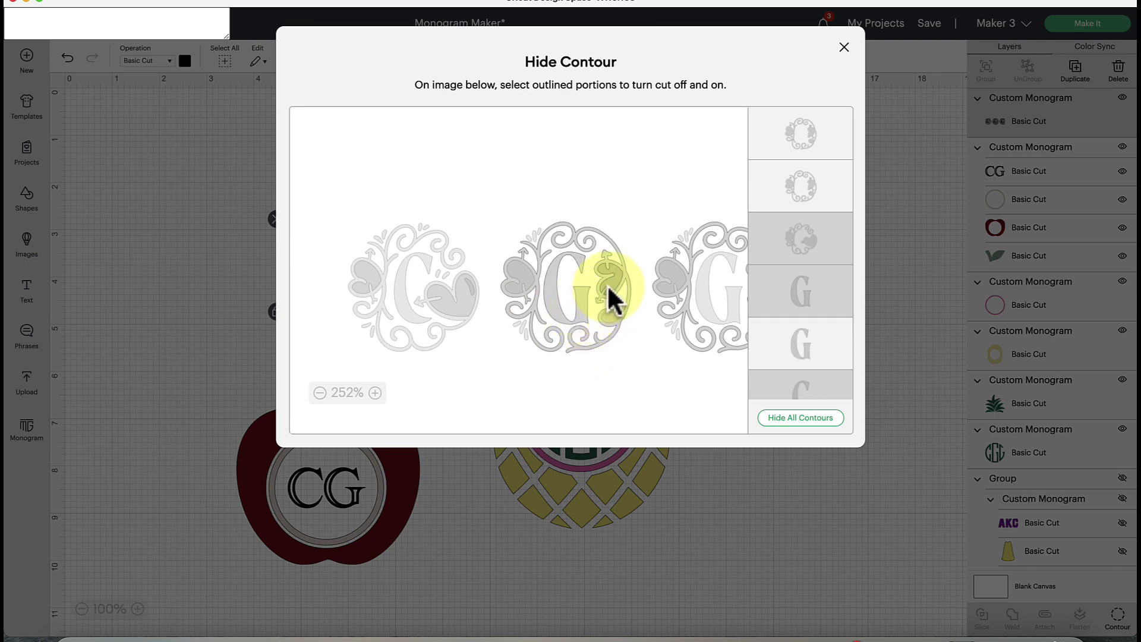
click(544, 301)
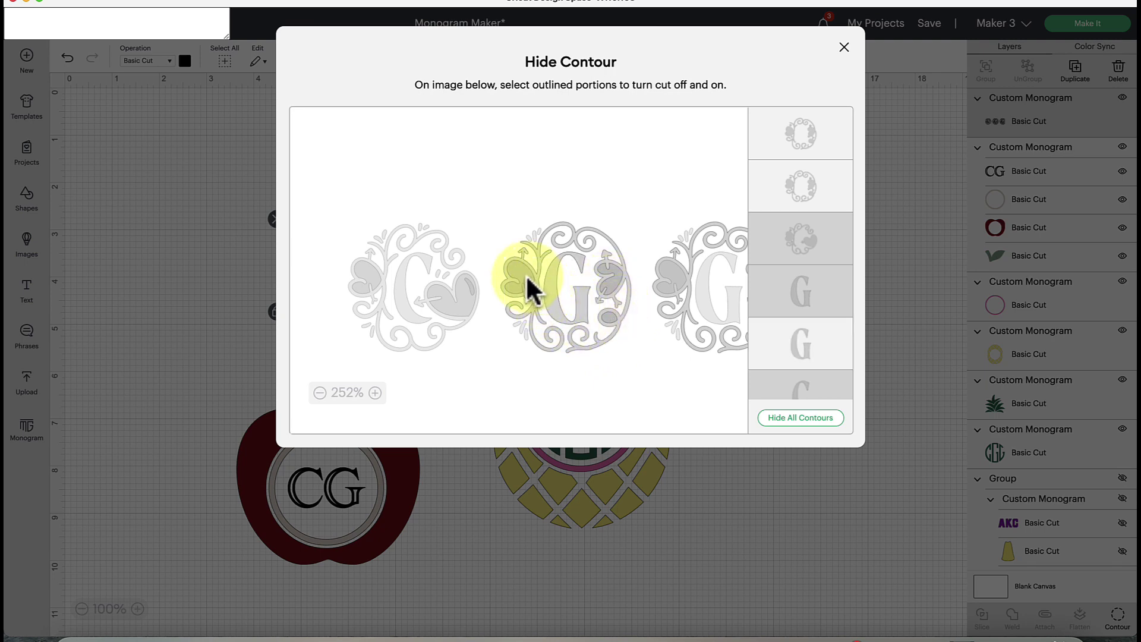
click(375, 393)
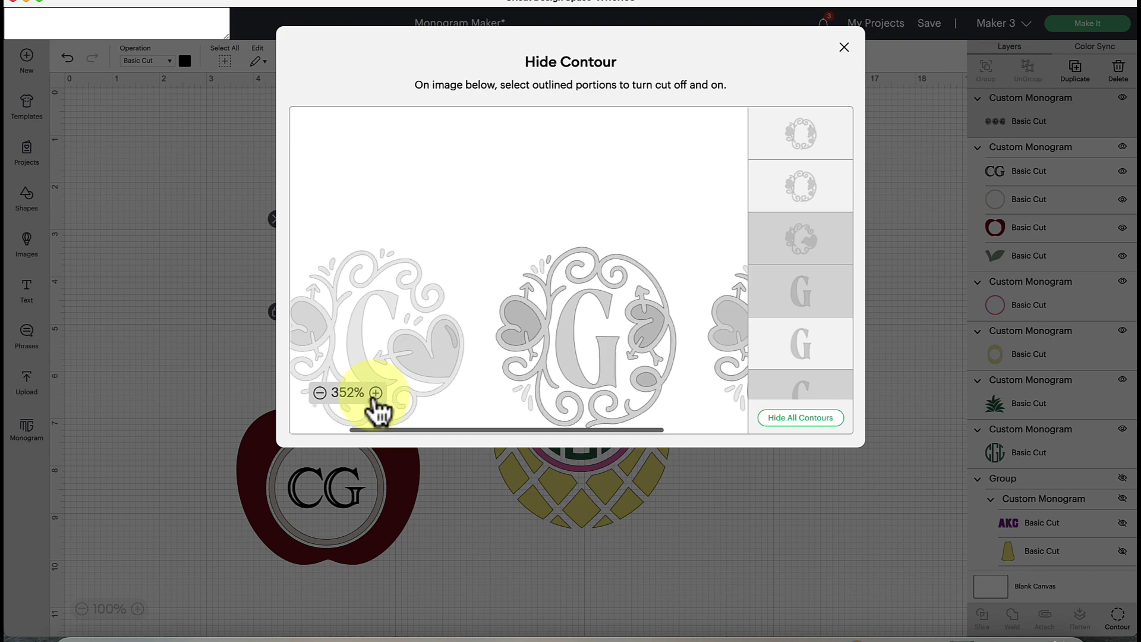
click(375, 393)
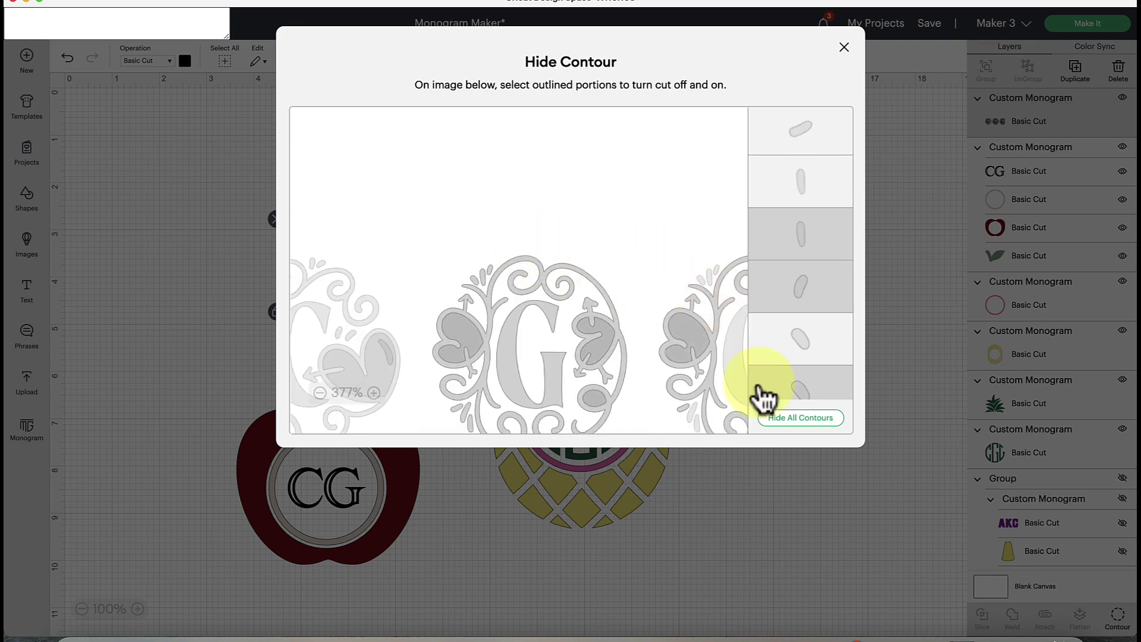
click(844, 46)
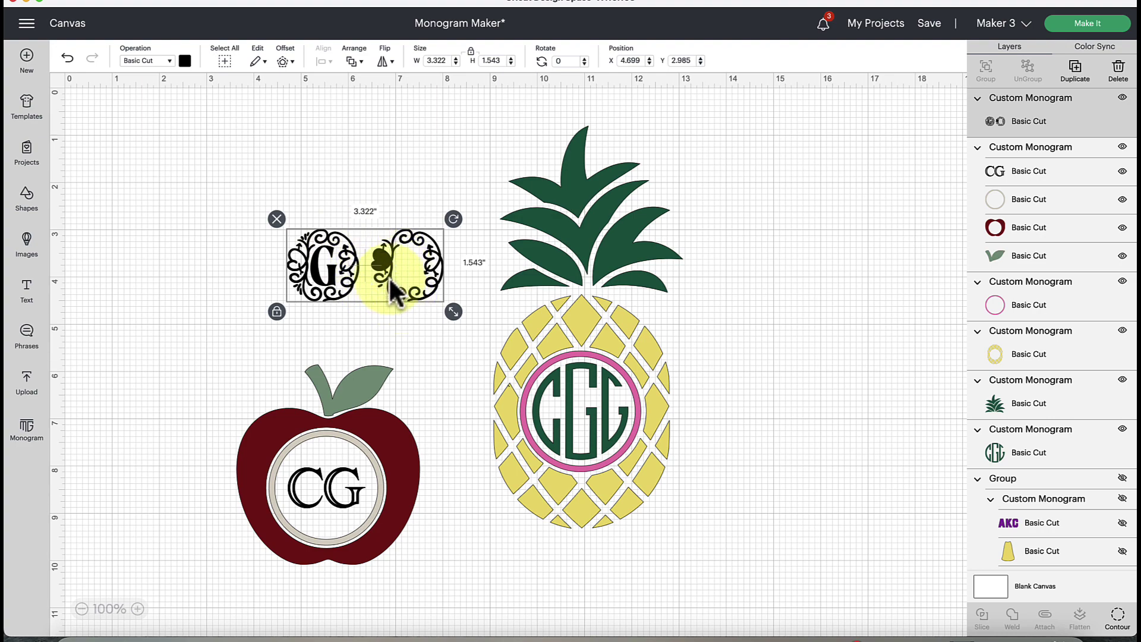
Hide the third floral frame's contour, and enlarge the remaining ornate monogram to about 4.03" wide at about X 3.53, Y 2.67
click(1114, 631)
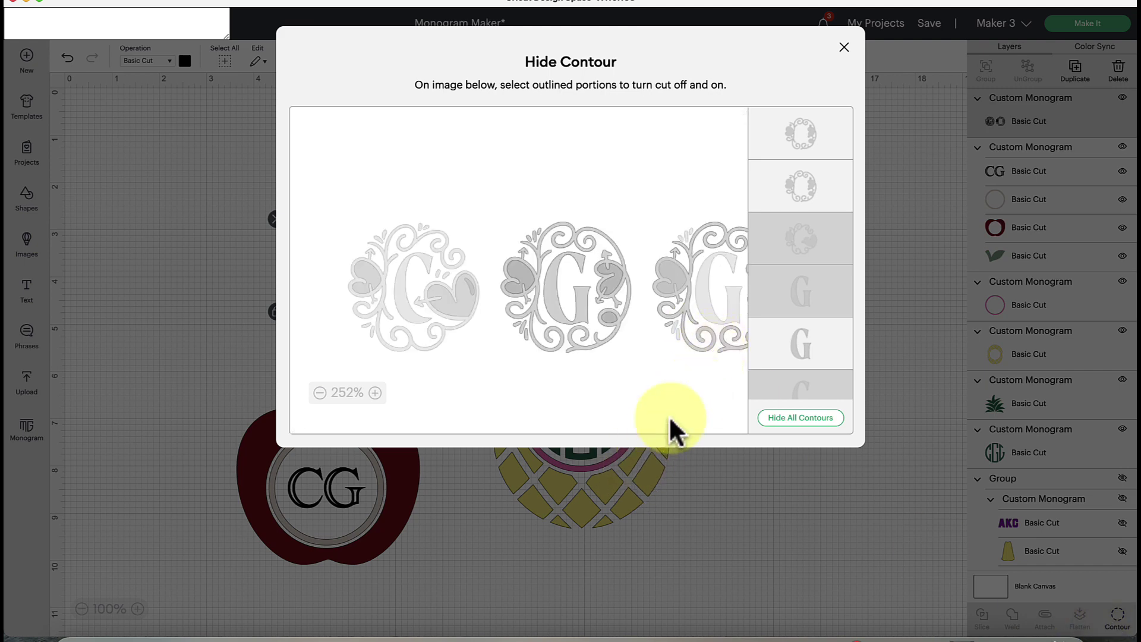
click(693, 342)
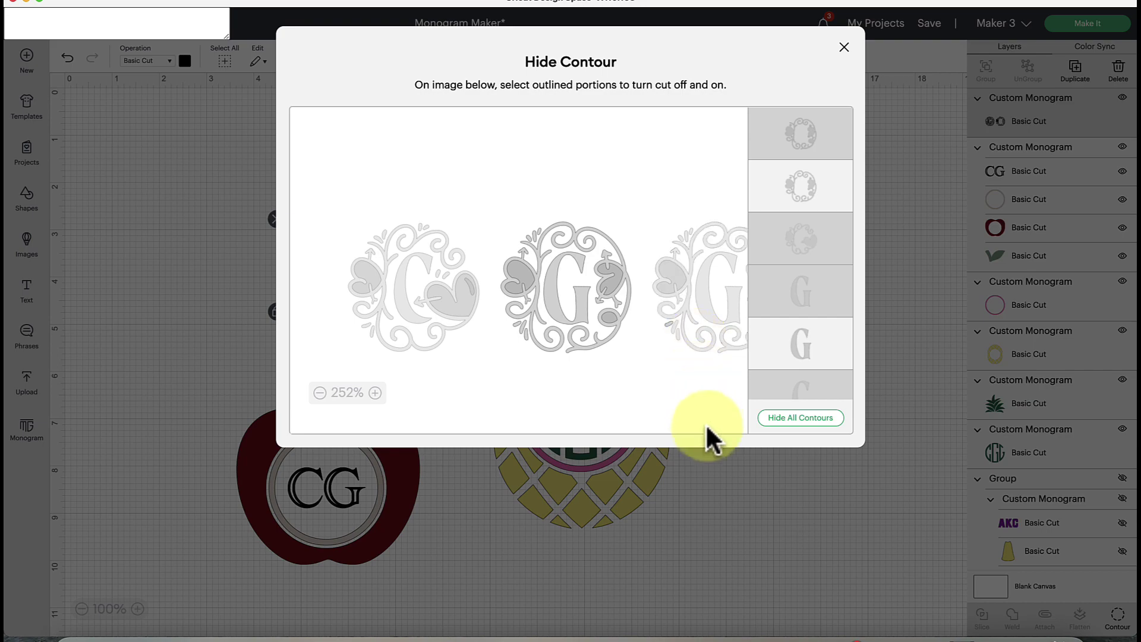
click(843, 48)
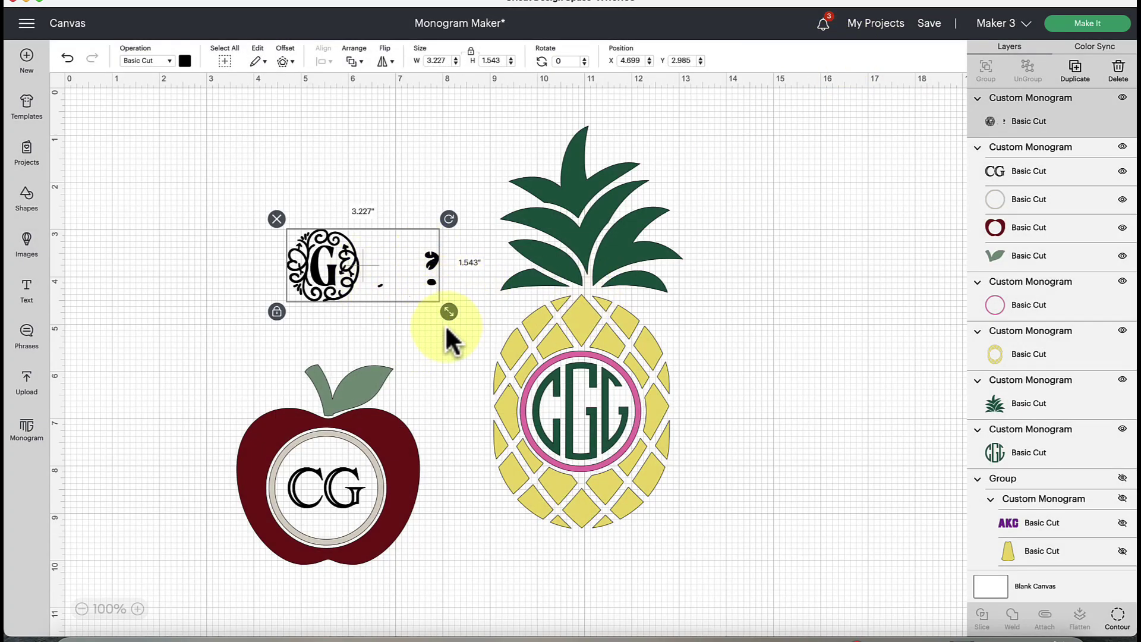
drag(449, 311, 491, 334)
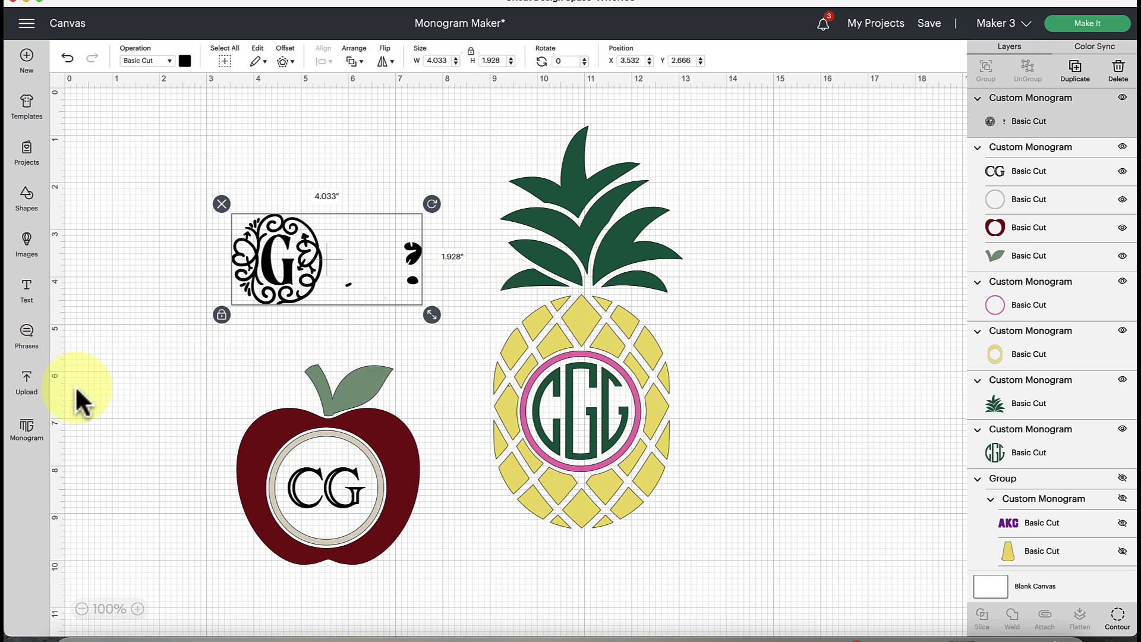
Add a 2" square and place it over the leftover pieces beside the ornate G at about X 5.69, Y 2.63
click(29, 202)
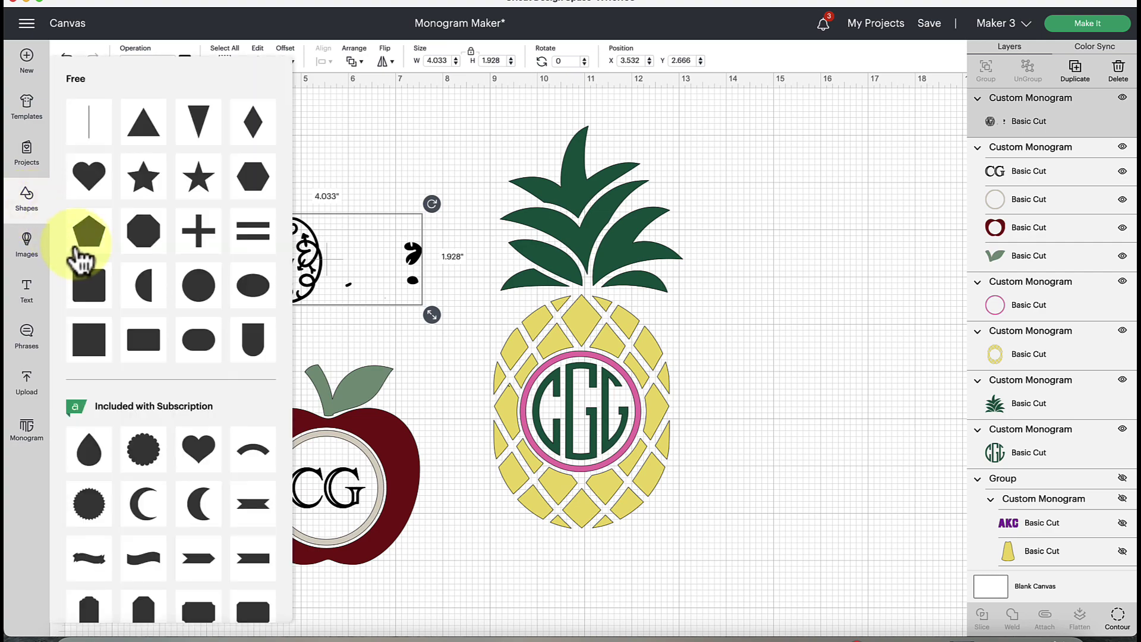
click(84, 343)
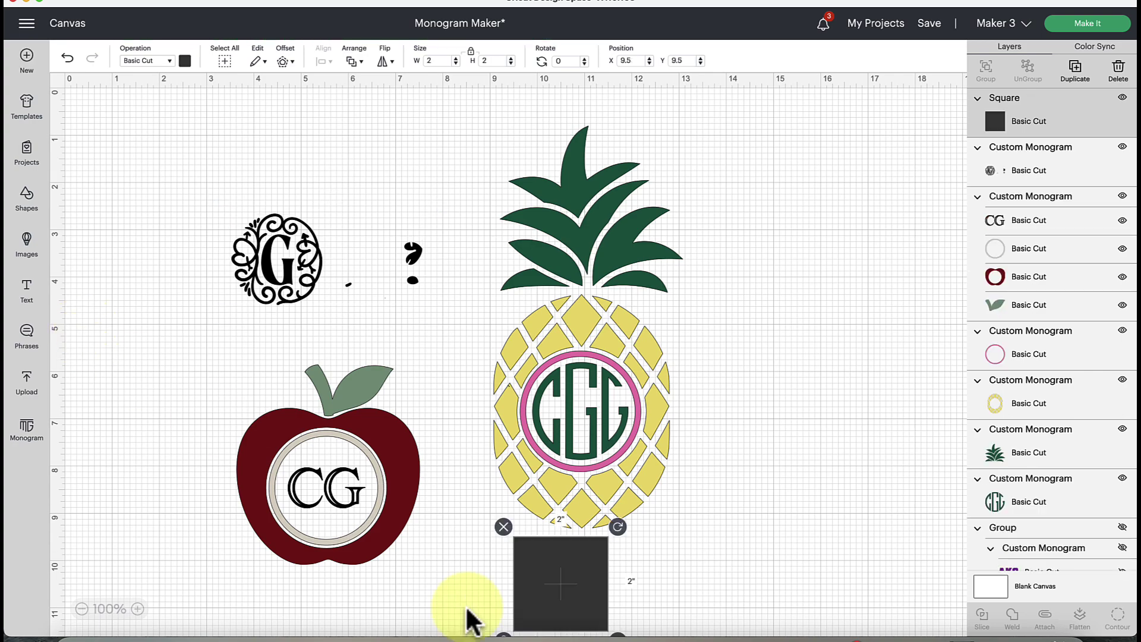
drag(561, 588, 379, 265)
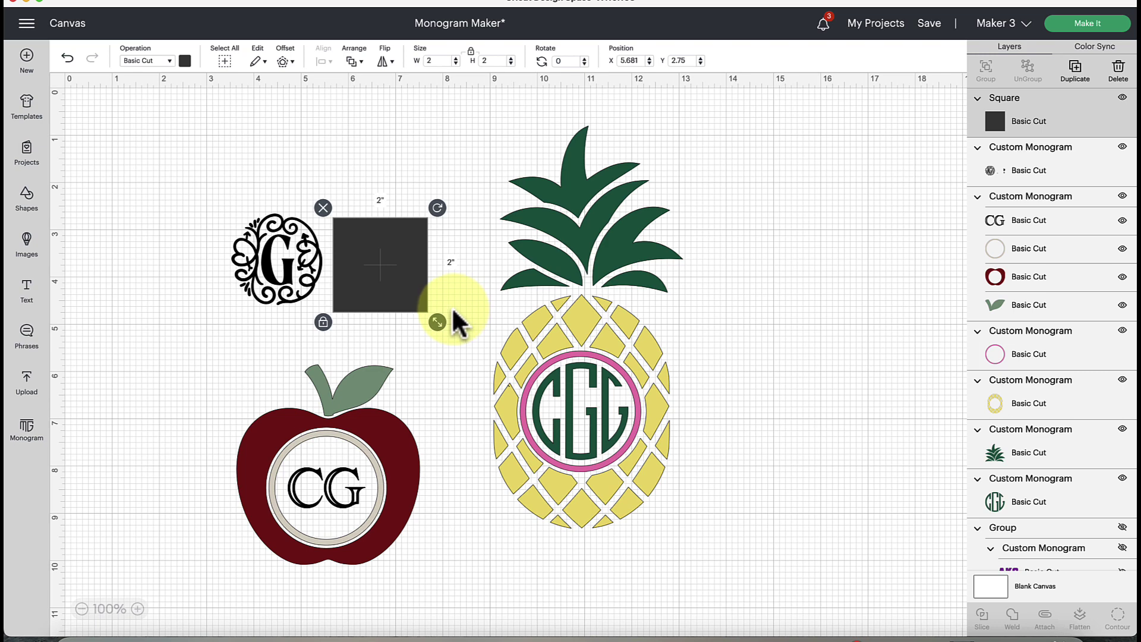
drag(415, 298, 408, 276)
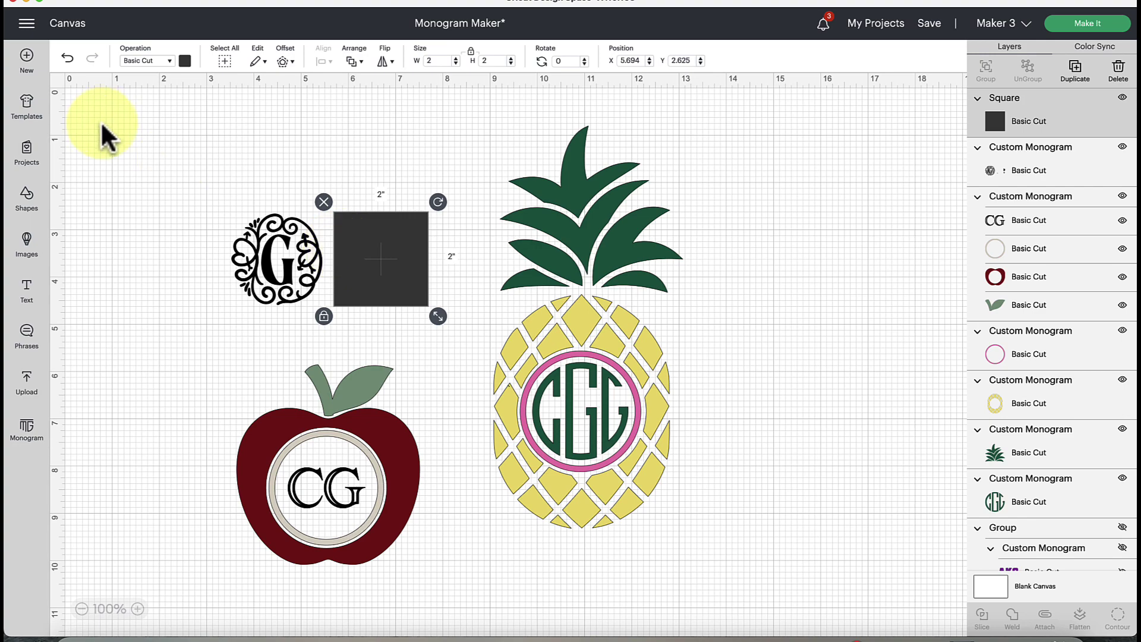
Slice the ornate monogram with the square and delete the sliced square and leftover pieces, keeping only the ornate G
drag(119, 145, 437, 323)
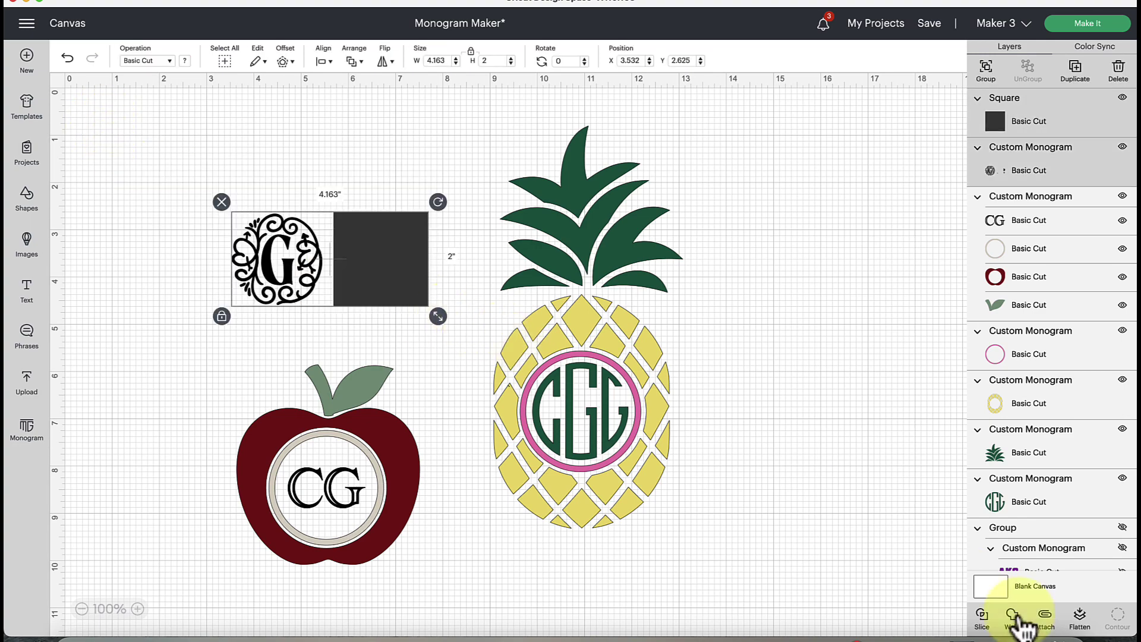
click(825, 473)
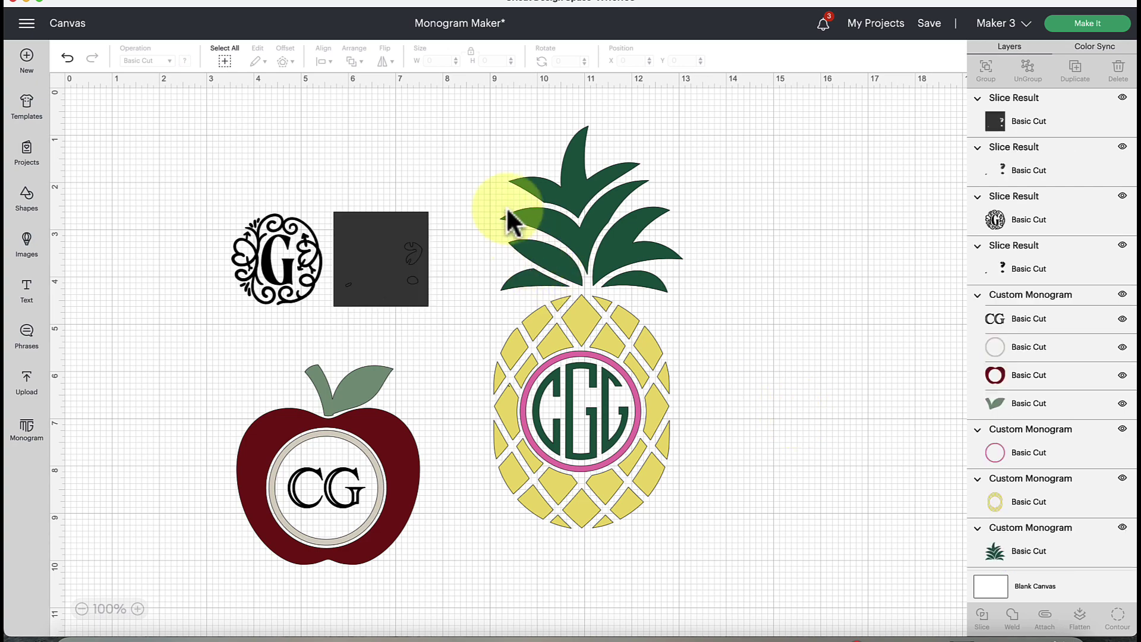
drag(473, 183, 330, 333)
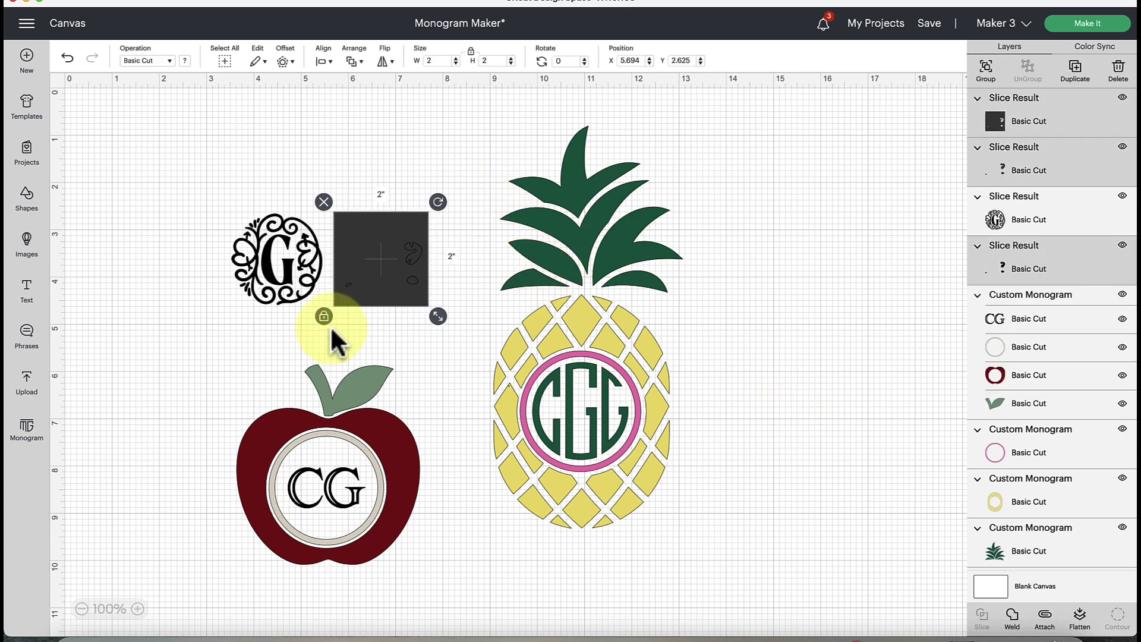
key(Delete)
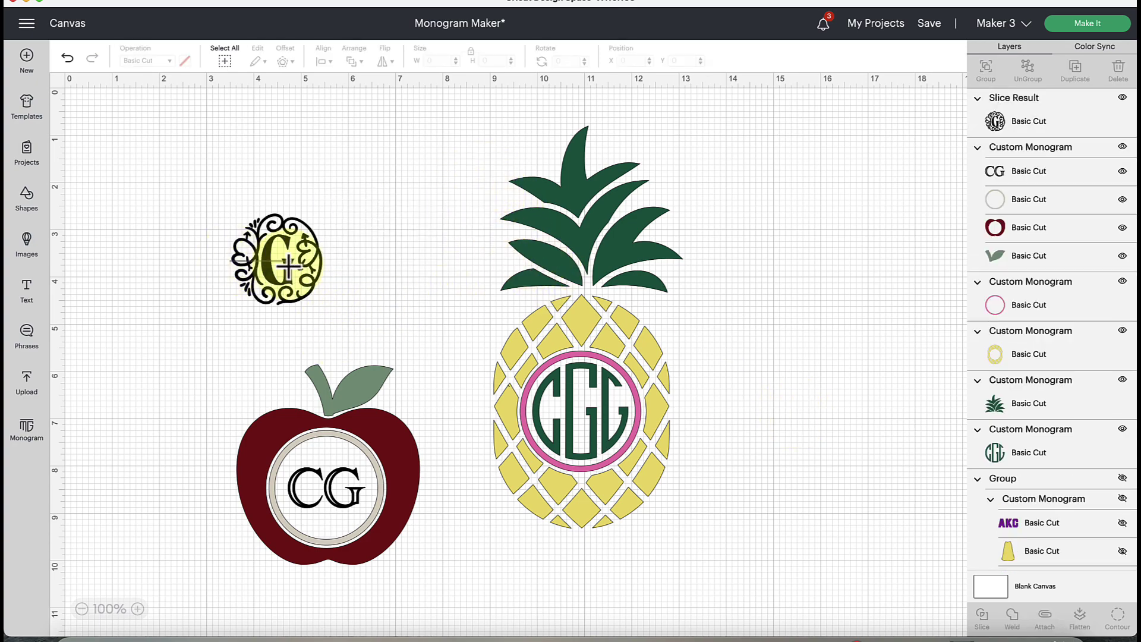
Enlarge the ornate G to about 2.93" wide and position it above the apple at about X 3.55, Y 2.11
drag(288, 265, 337, 253)
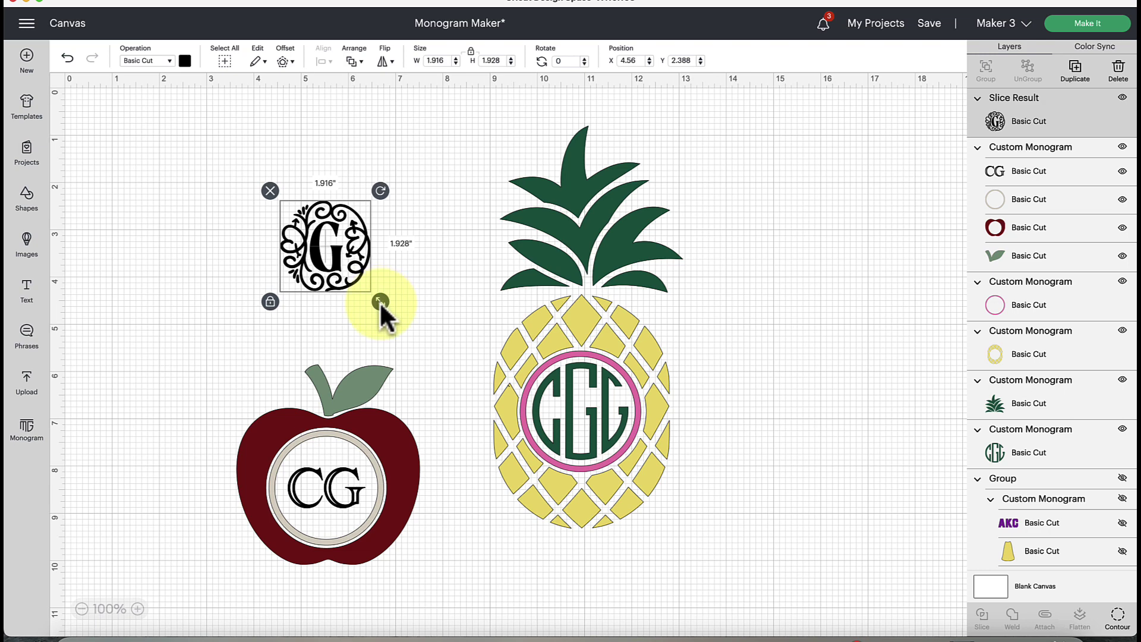
drag(380, 301, 321, 282)
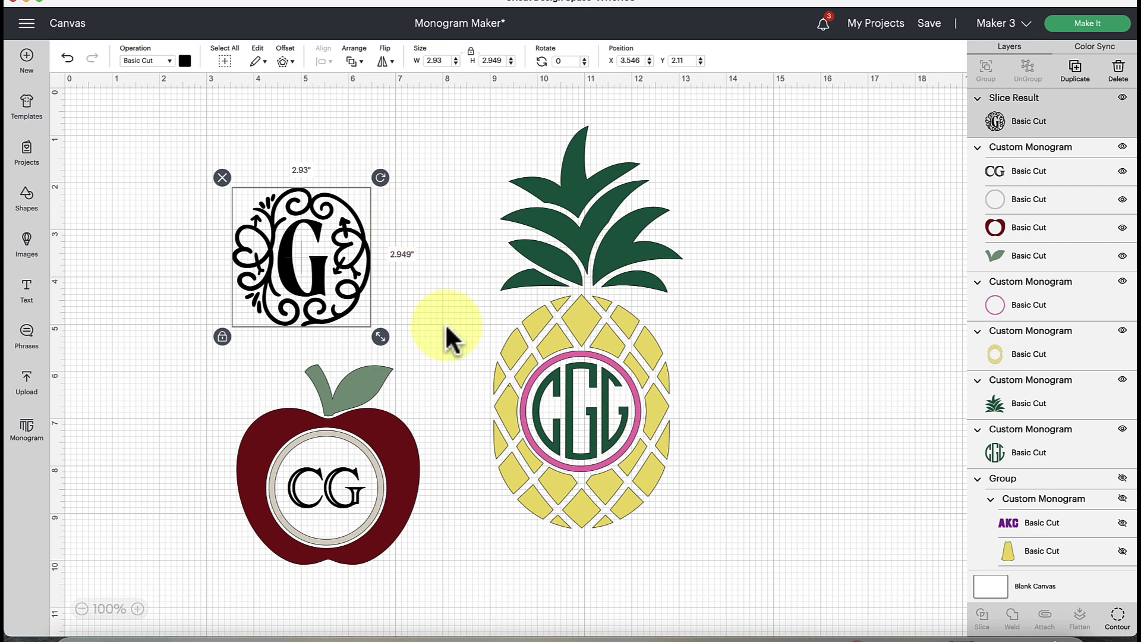
Move the apple monogram to about X 4.06, Y 5.51, ungroup its layers, and select the red apple shape
drag(403, 469, 422, 441)
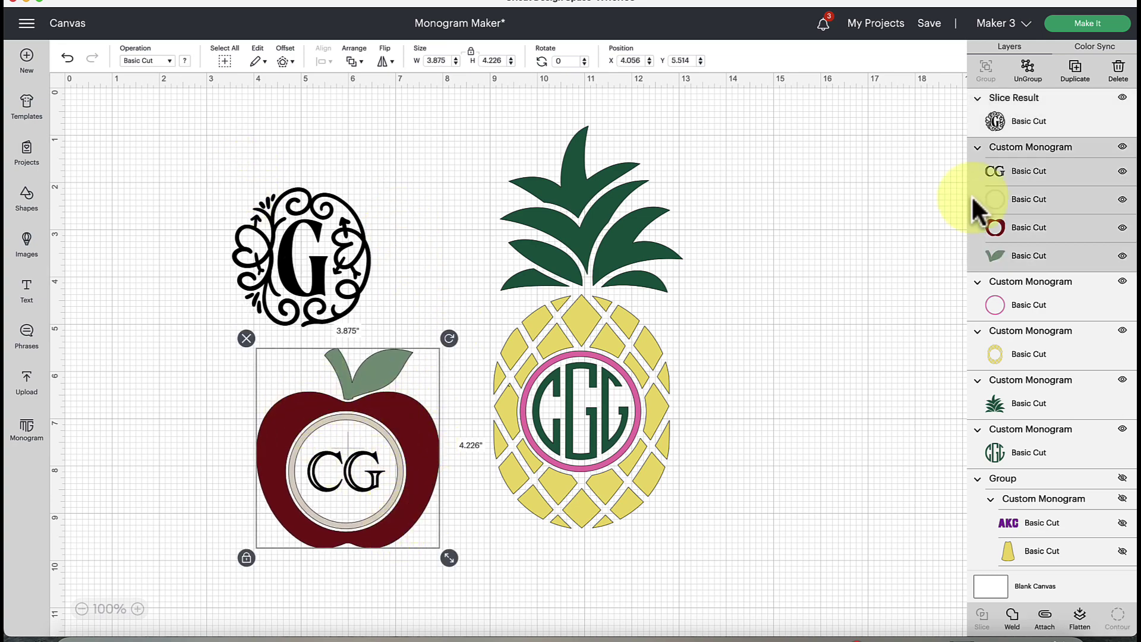
click(1027, 67)
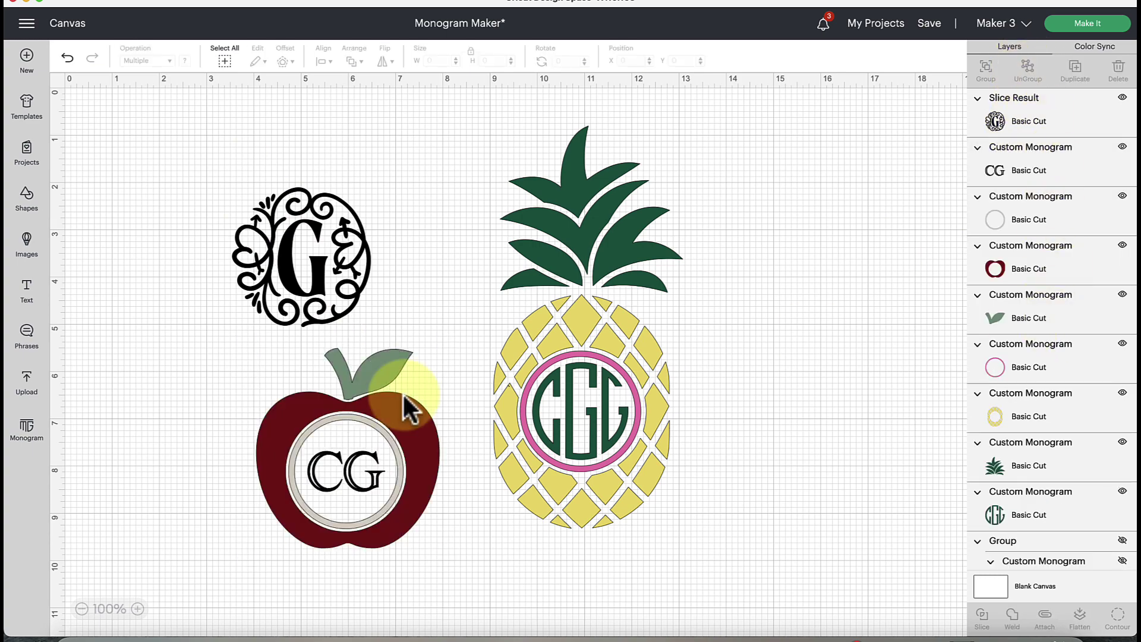
click(369, 402)
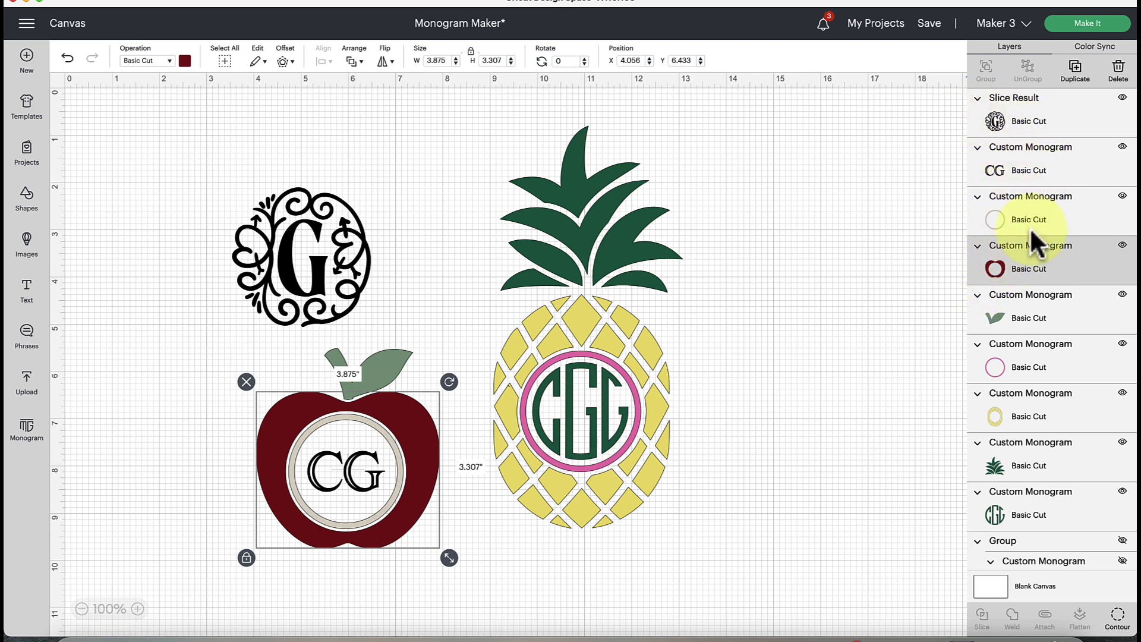
Delete the CG initials from the apple and recolor the circular ring golden yellow
click(1007, 168)
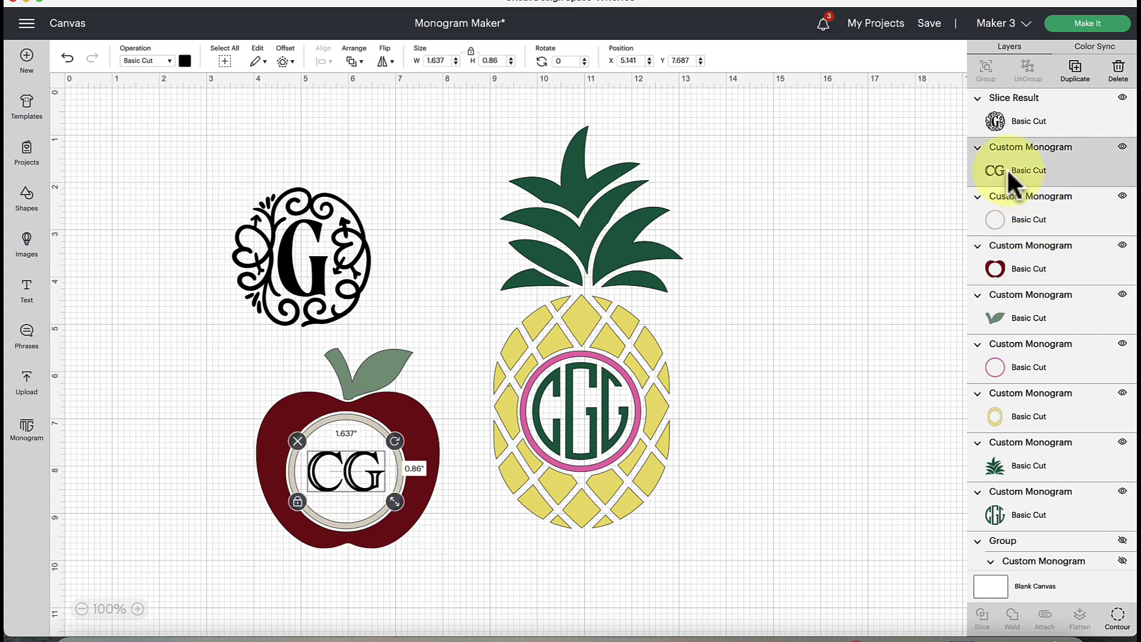
click(1118, 70)
click(1055, 165)
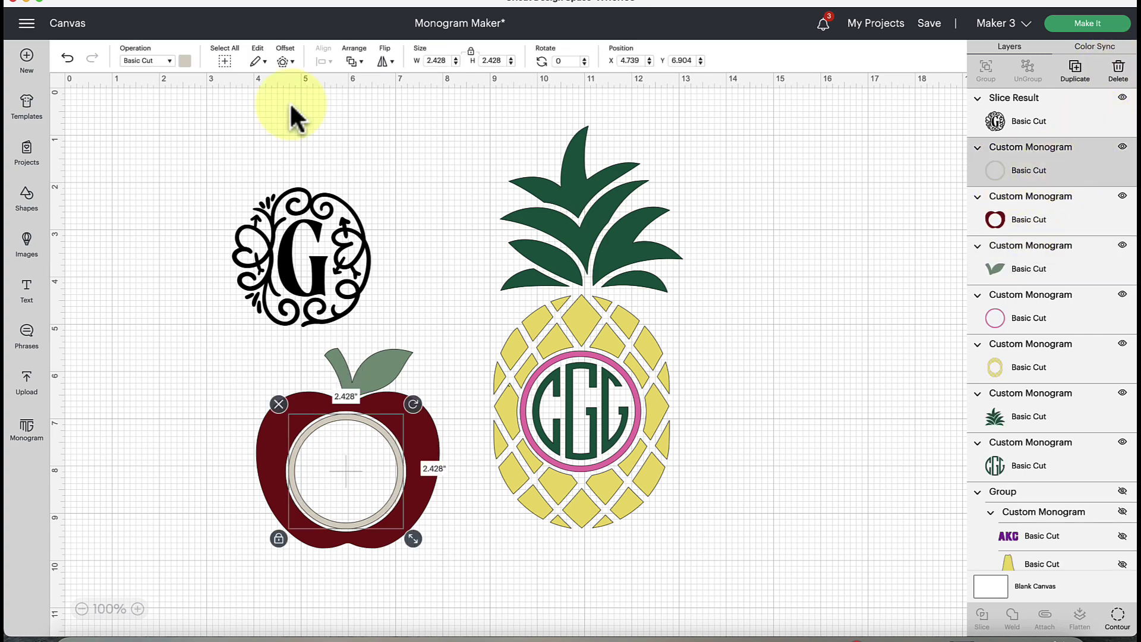
click(185, 61)
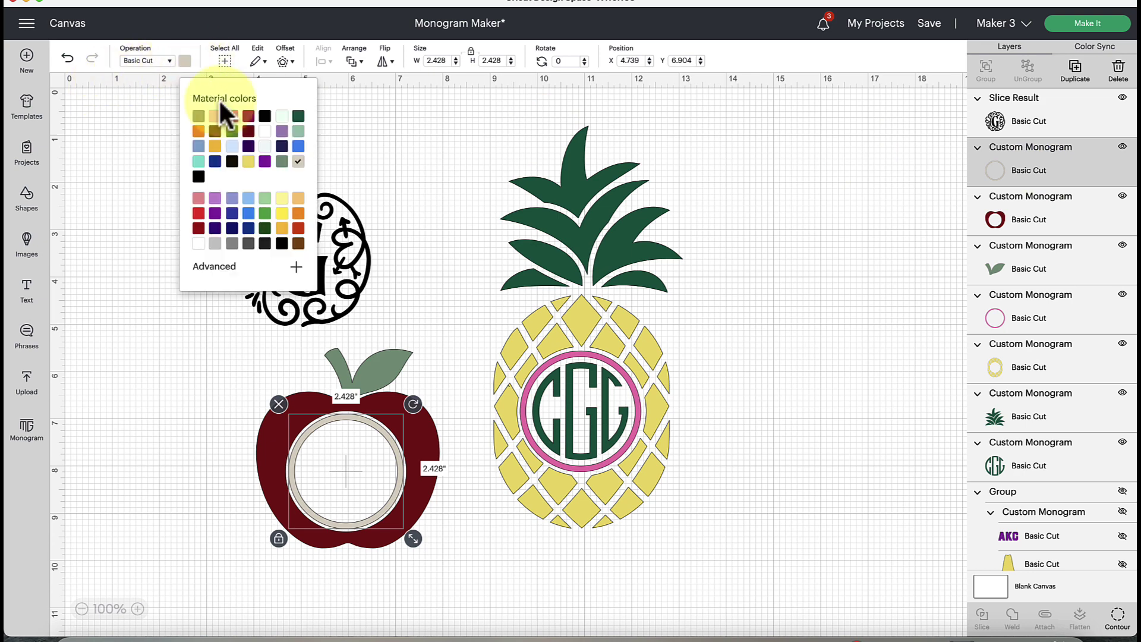
click(282, 228)
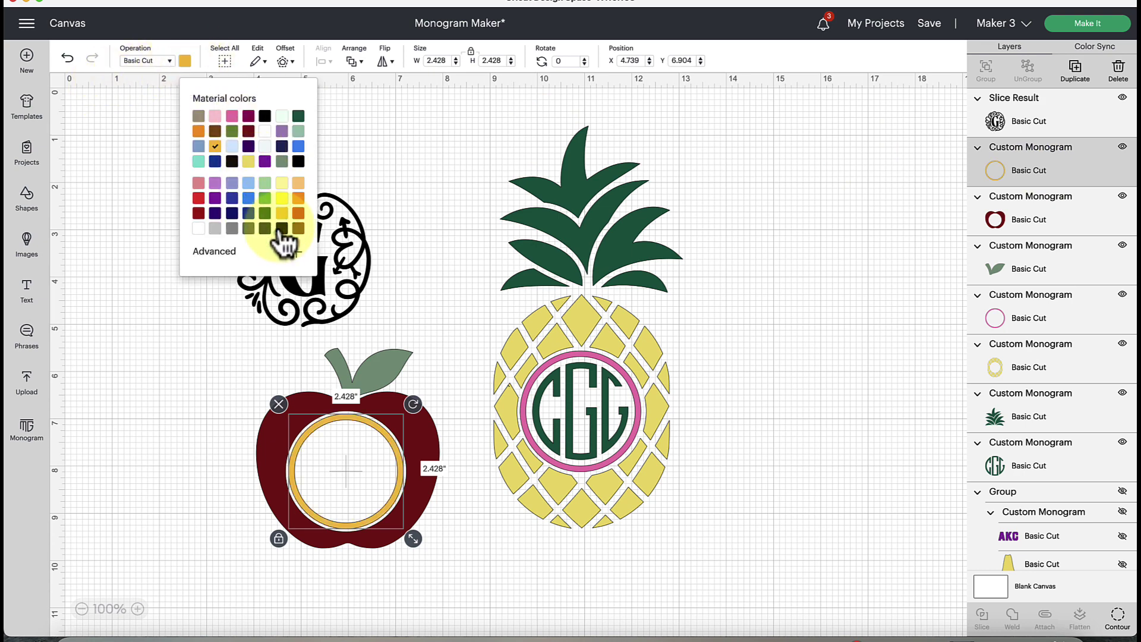
Recolor the apple's stem and leaf with the custom light green #97d24a
click(380, 364)
click(185, 63)
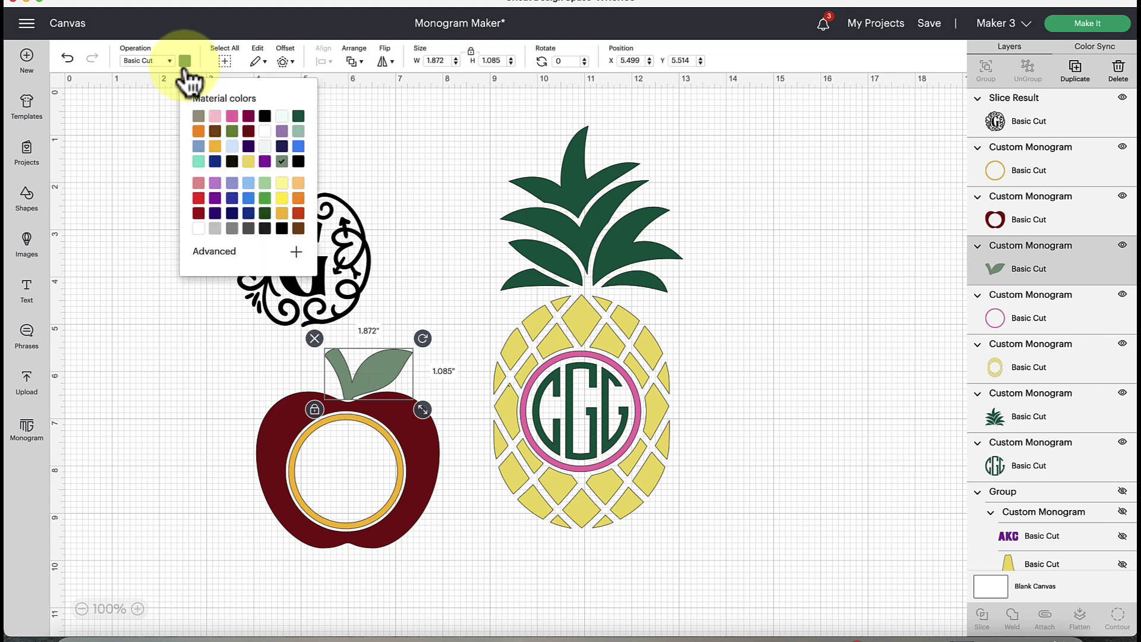
click(282, 215)
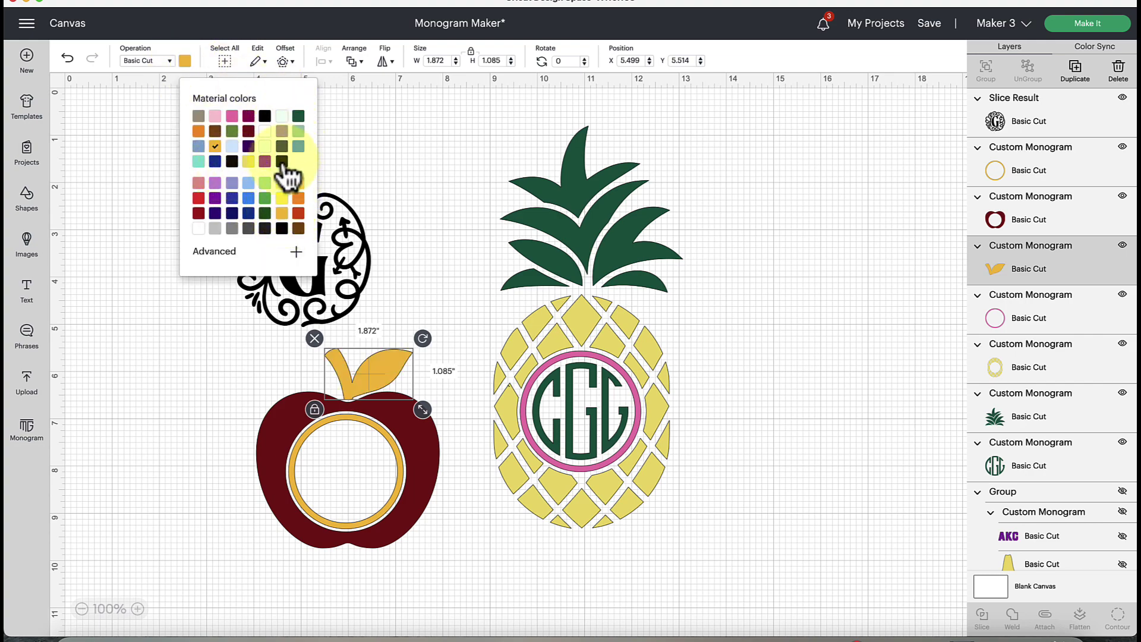
click(231, 131)
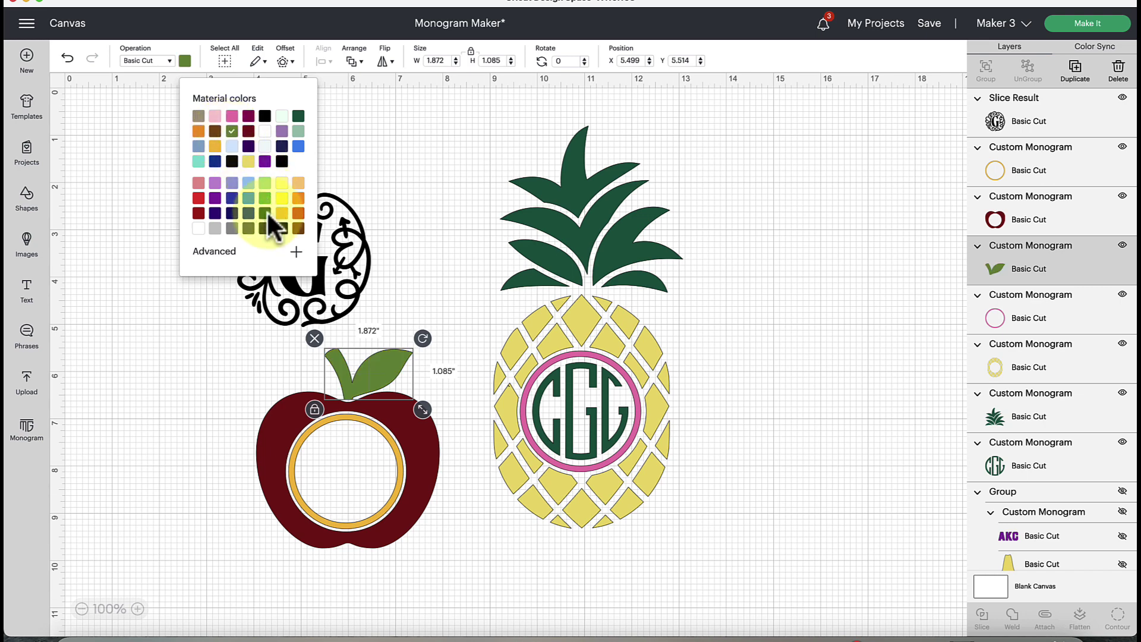
click(225, 252)
click(253, 274)
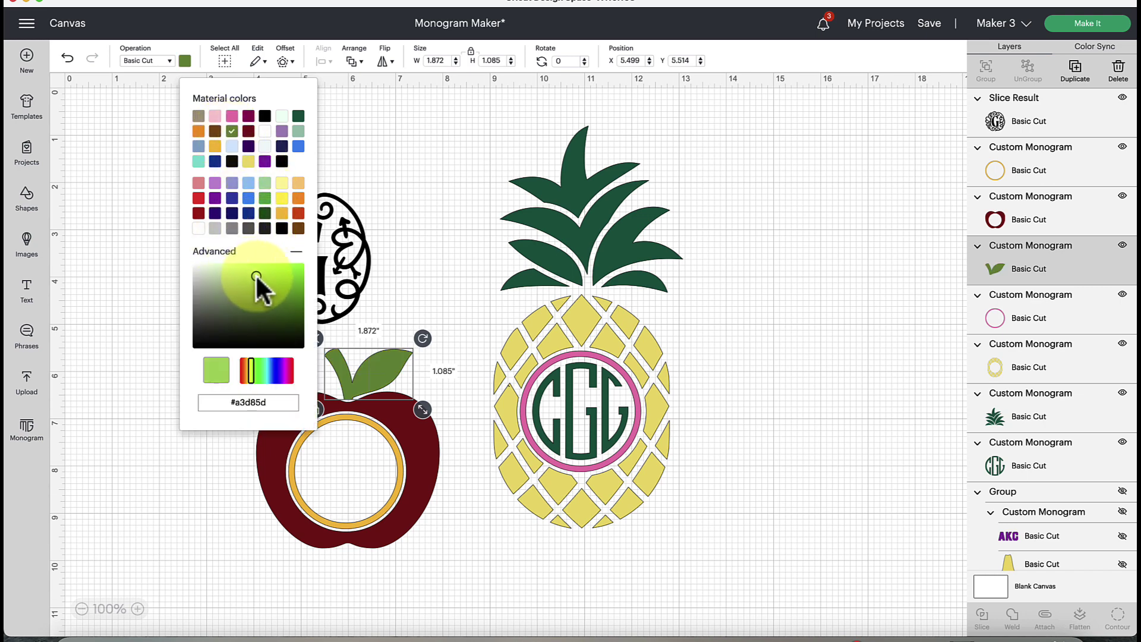
click(266, 278)
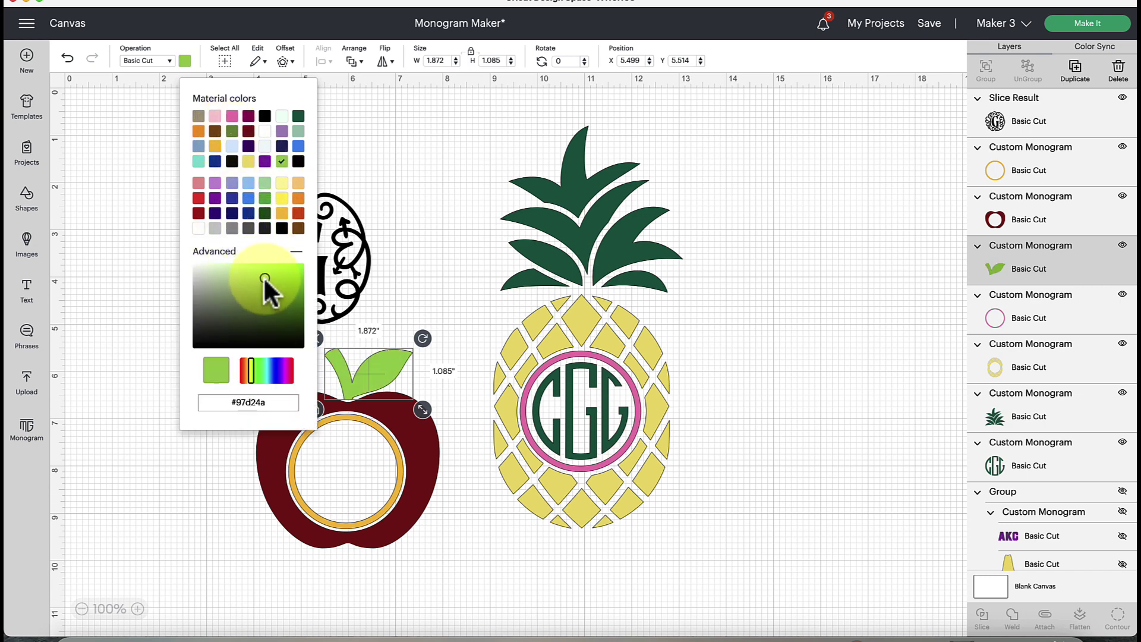
click(457, 322)
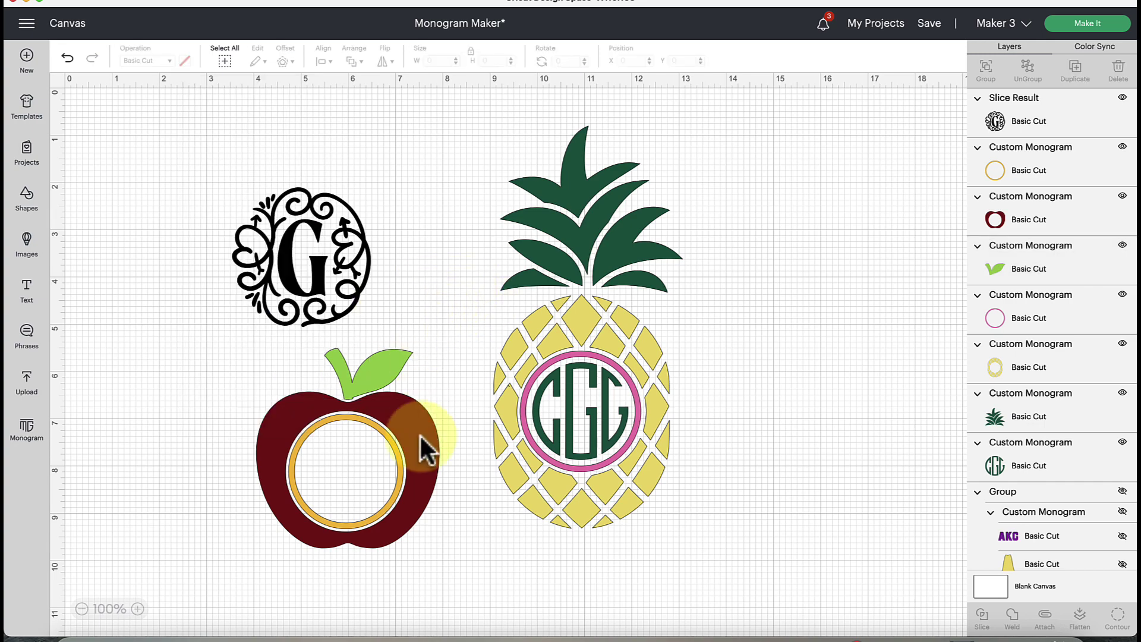
Recolor the apple shape a brighter custom red
click(1036, 227)
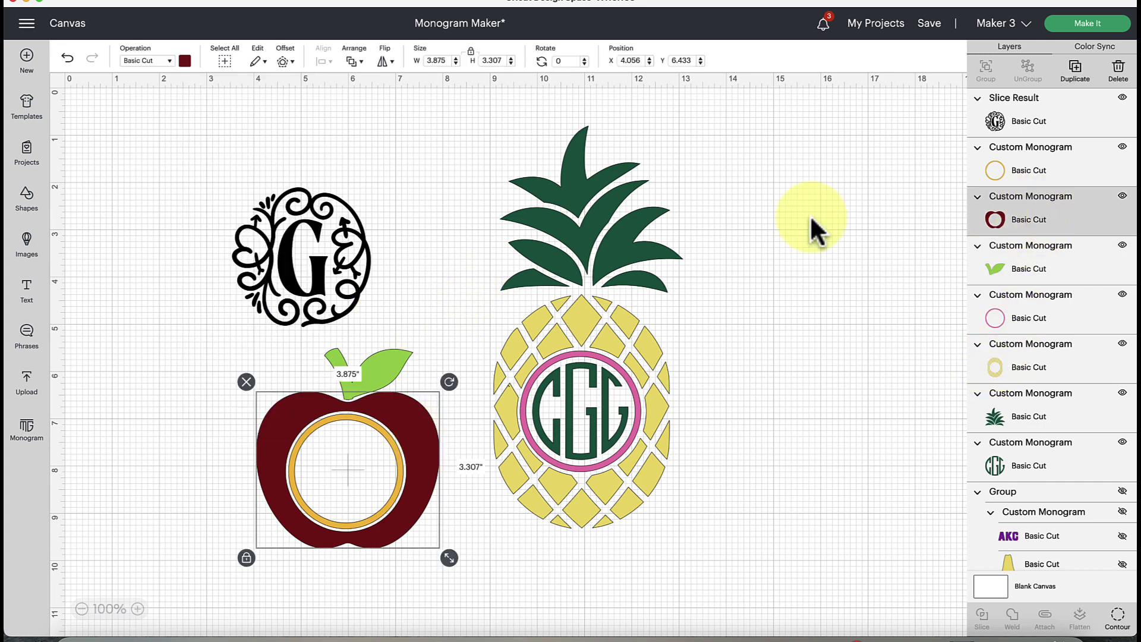
click(185, 60)
drag(248, 314, 274, 277)
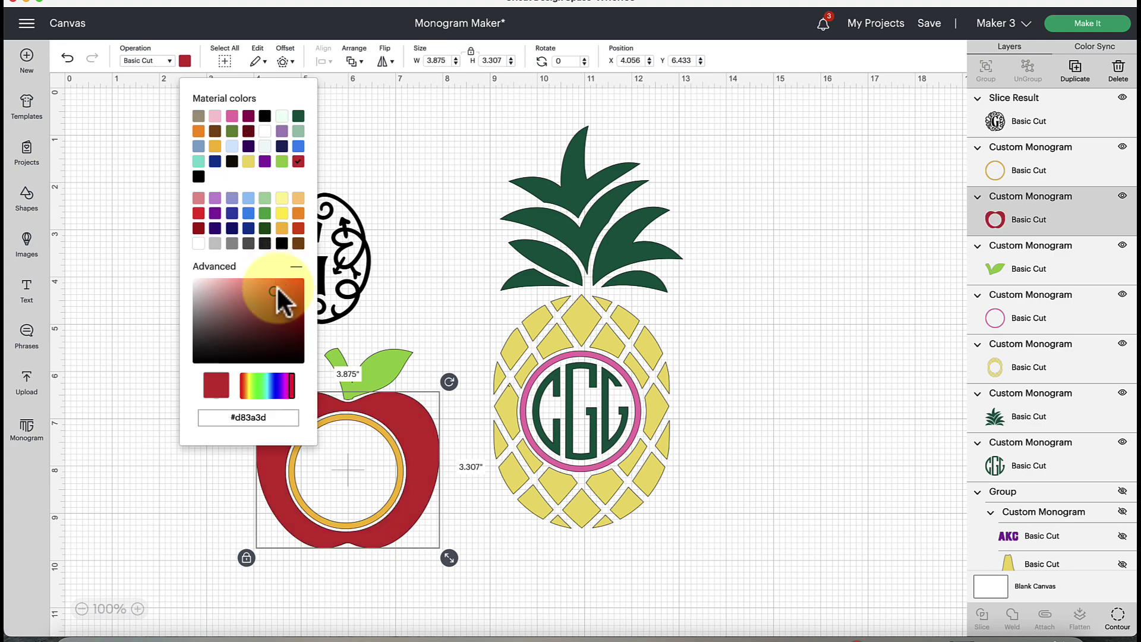
click(424, 301)
Shrink the ornate G and place it centered inside the ring on the apple
drag(249, 229, 297, 238)
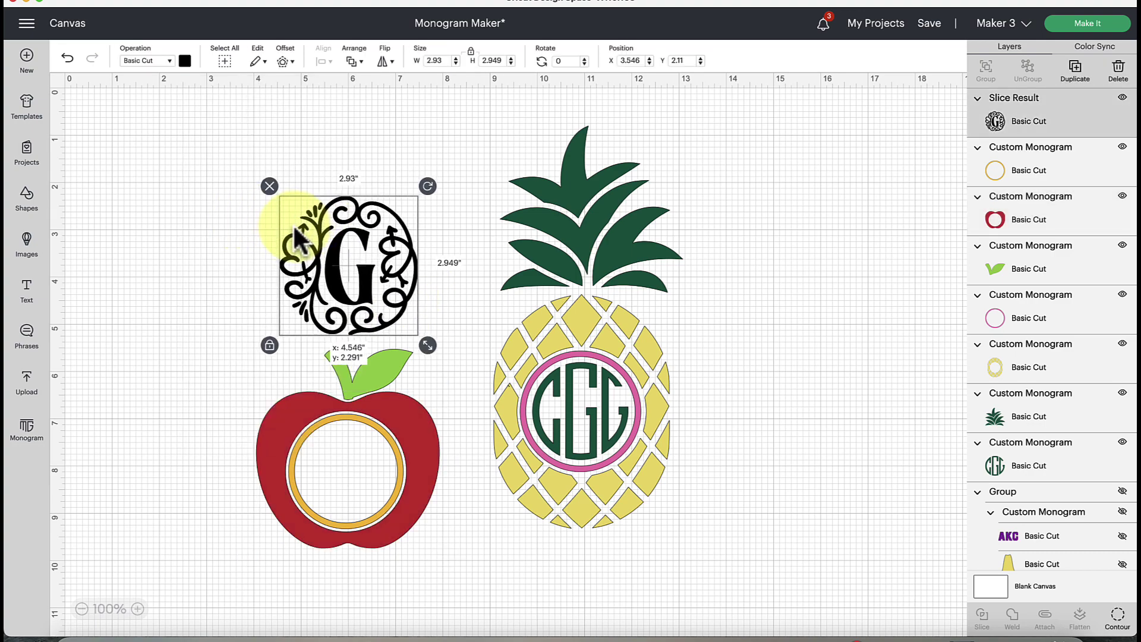
drag(437, 354, 377, 293)
drag(345, 255, 366, 471)
click(475, 515)
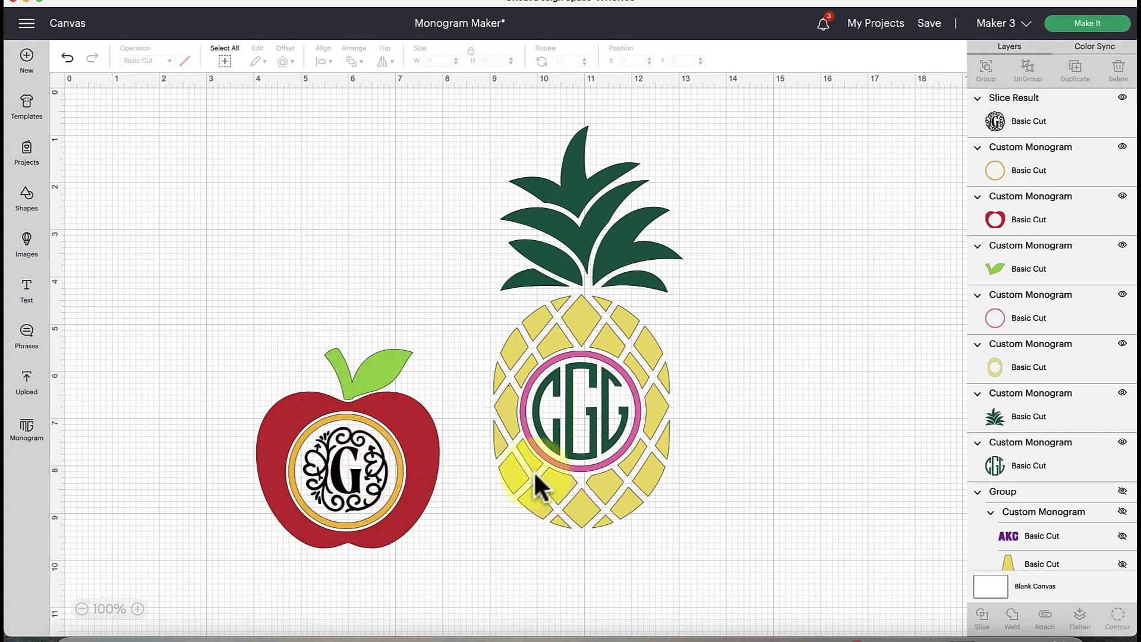
Hide the golden ring, then slightly enlarge the ornate G and recenter it in the apple's opening
click(1122, 147)
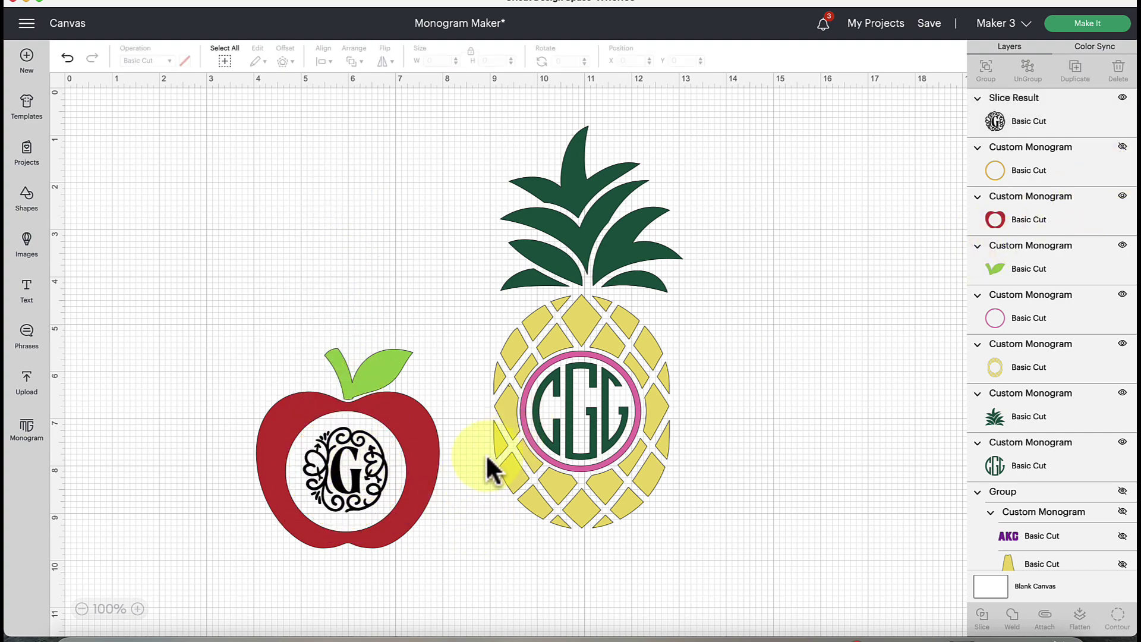
click(325, 466)
drag(400, 523, 410, 534)
drag(361, 489, 353, 483)
click(432, 537)
click(519, 576)
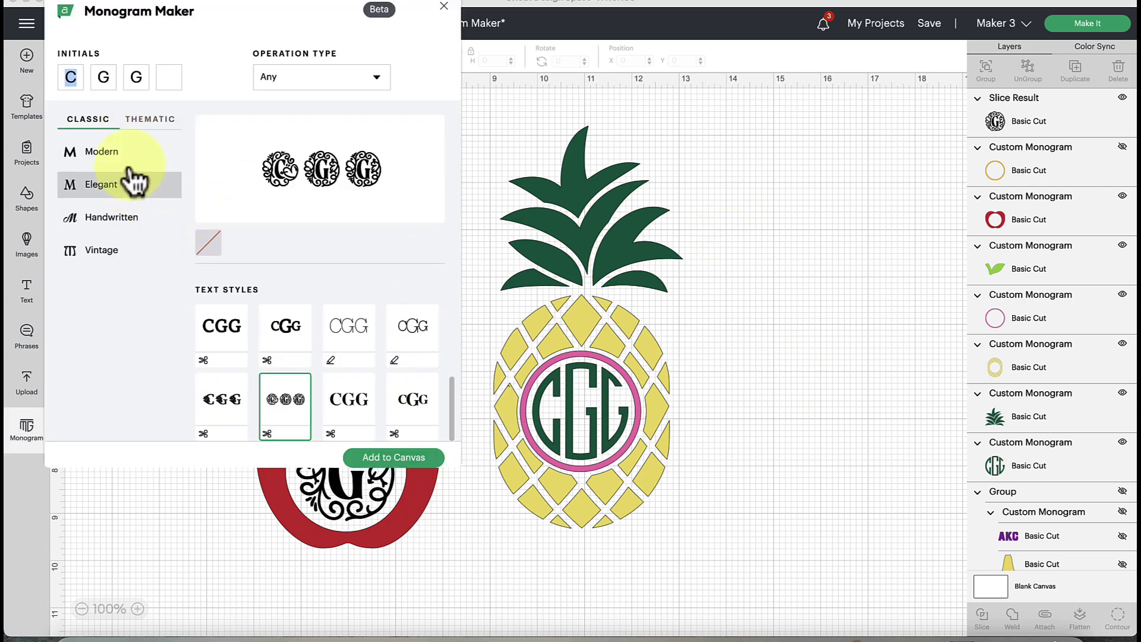
Add a thematic Botanical CGG monogram with the Cut + Draw operation type and the purple floral rectangular frame to the canvas
click(151, 125)
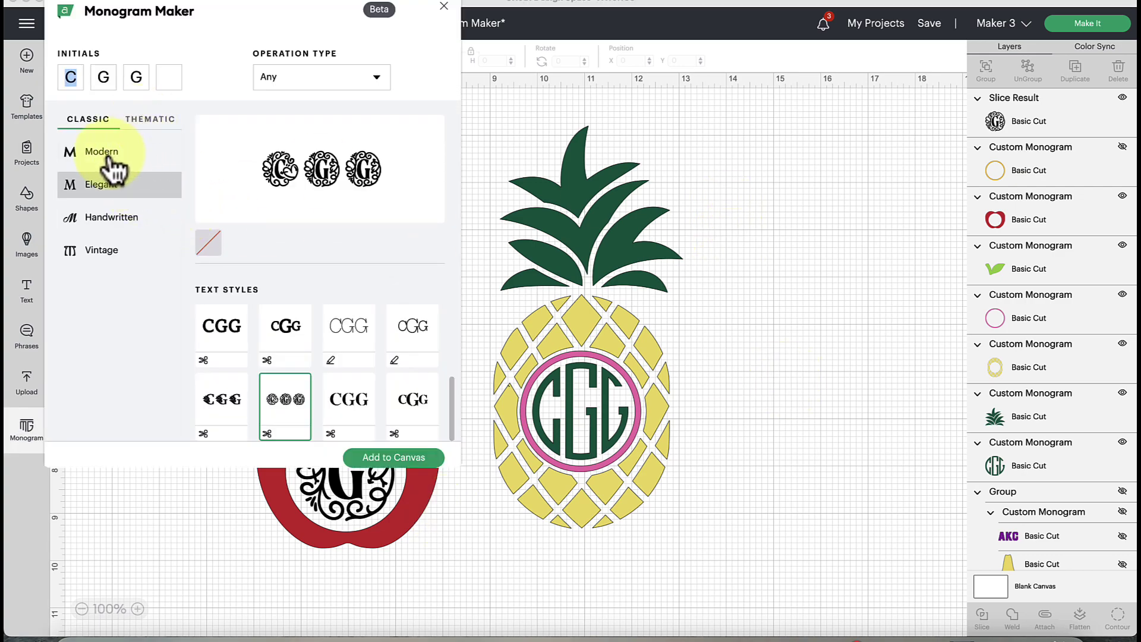
click(264, 75)
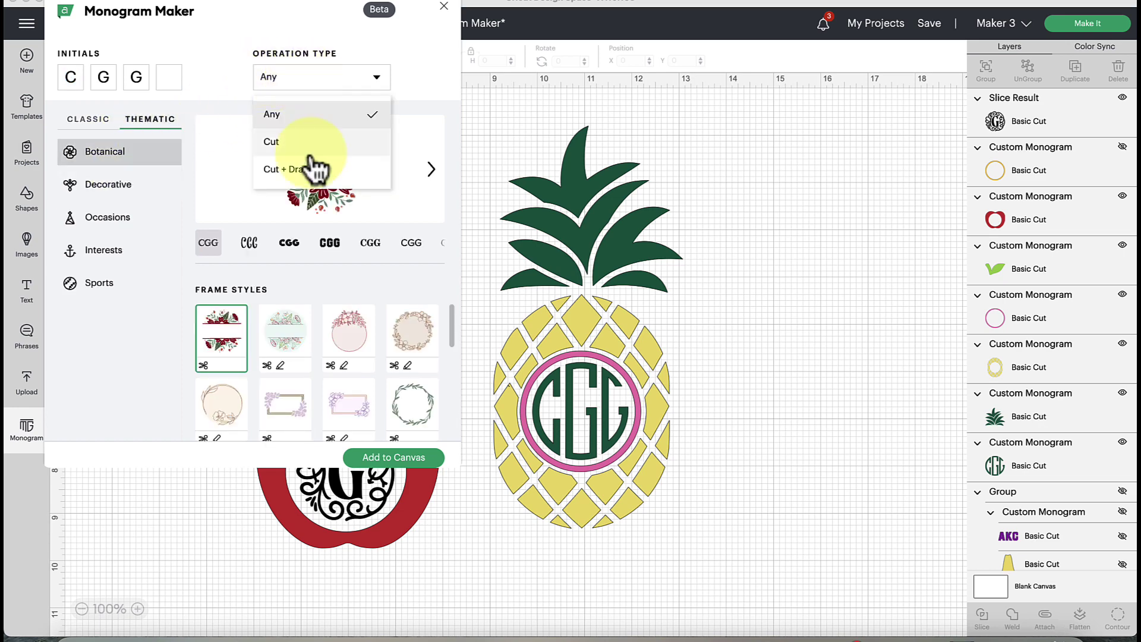
click(286, 170)
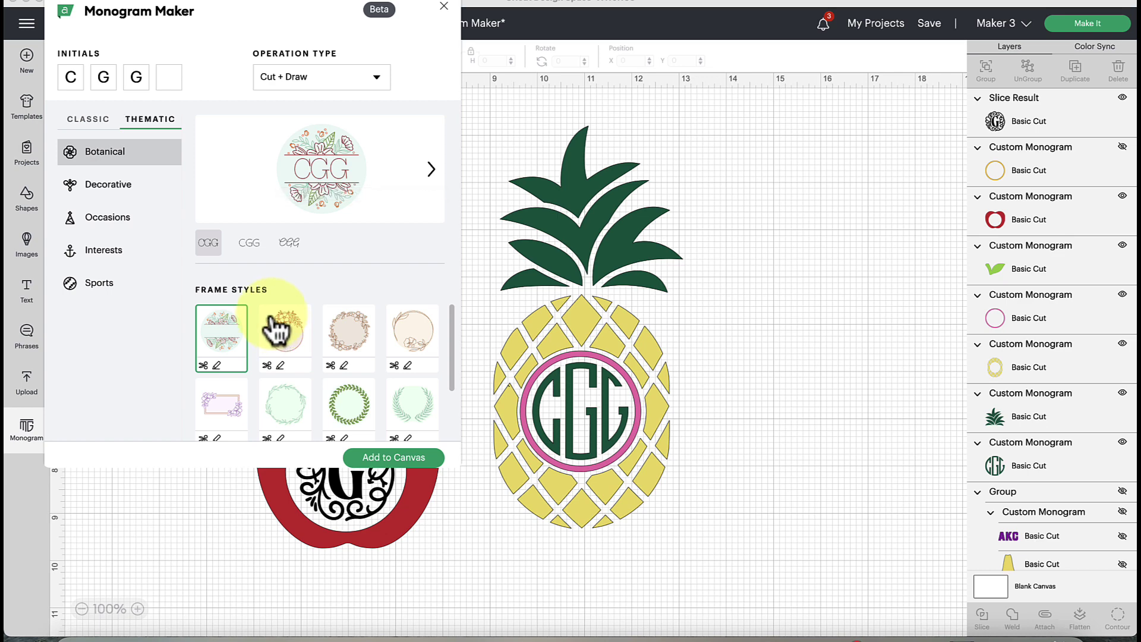
click(225, 417)
scroll(229, 421, down, 2)
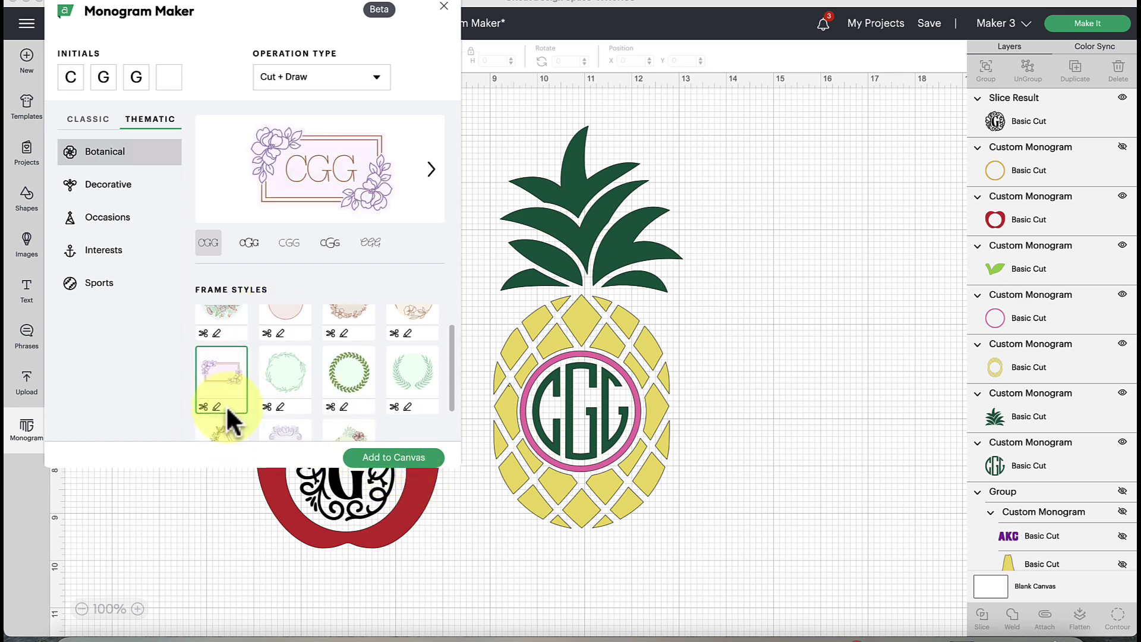
click(349, 412)
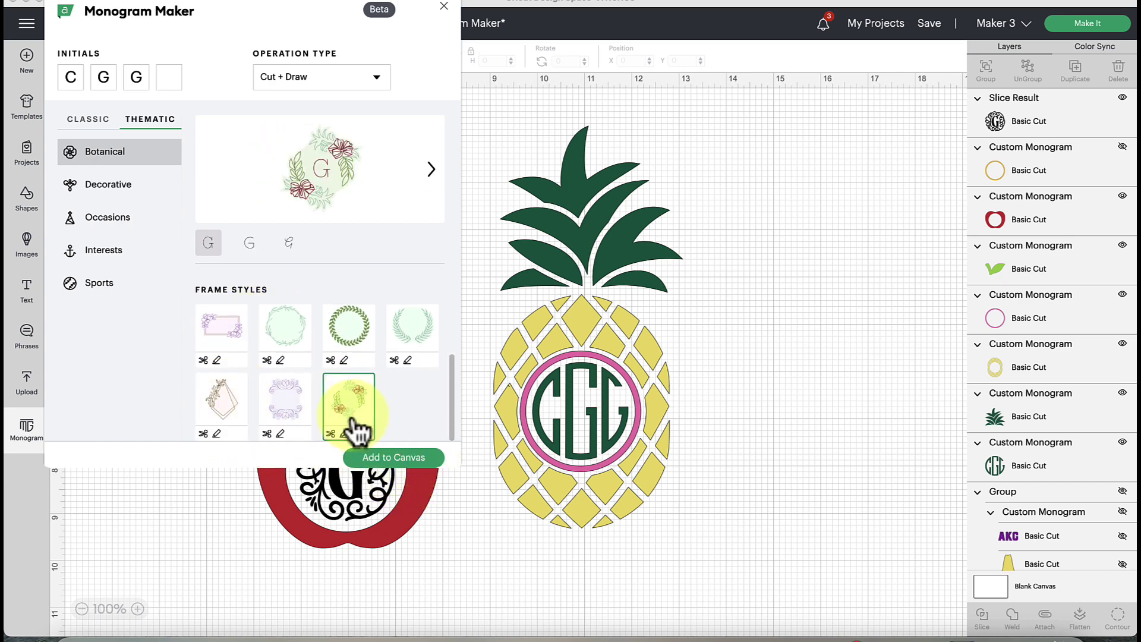
click(226, 333)
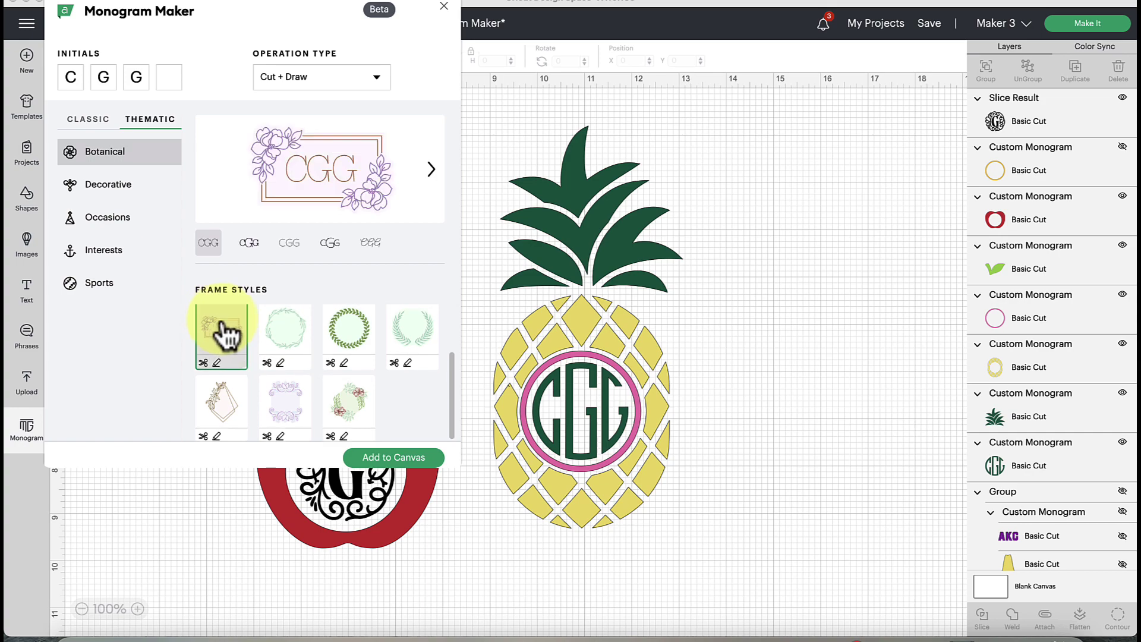
click(393, 458)
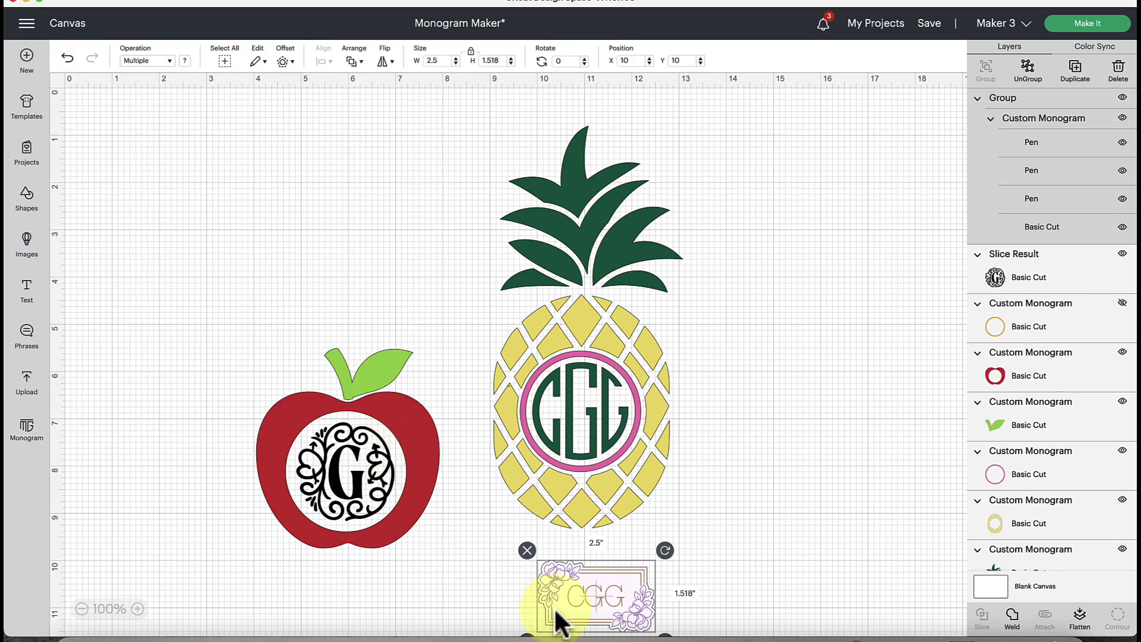
Enlarge the floral CGG monogram to about 5.68" wide and position it above the apple at about X 2.72, Y 1.22
drag(588, 624, 231, 204)
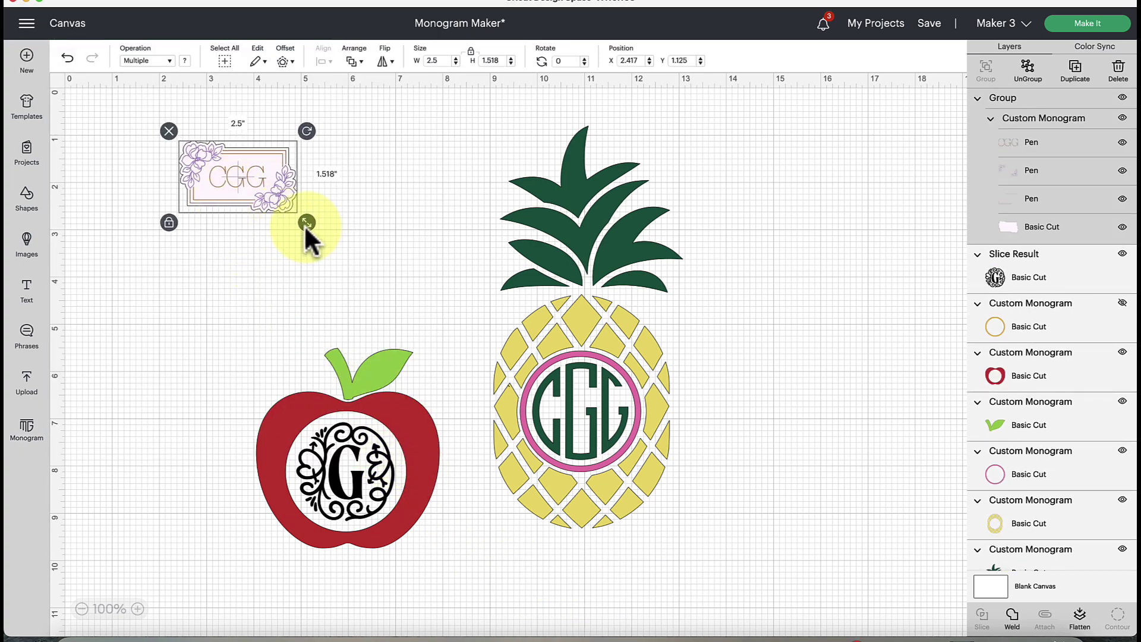
drag(304, 225, 455, 291)
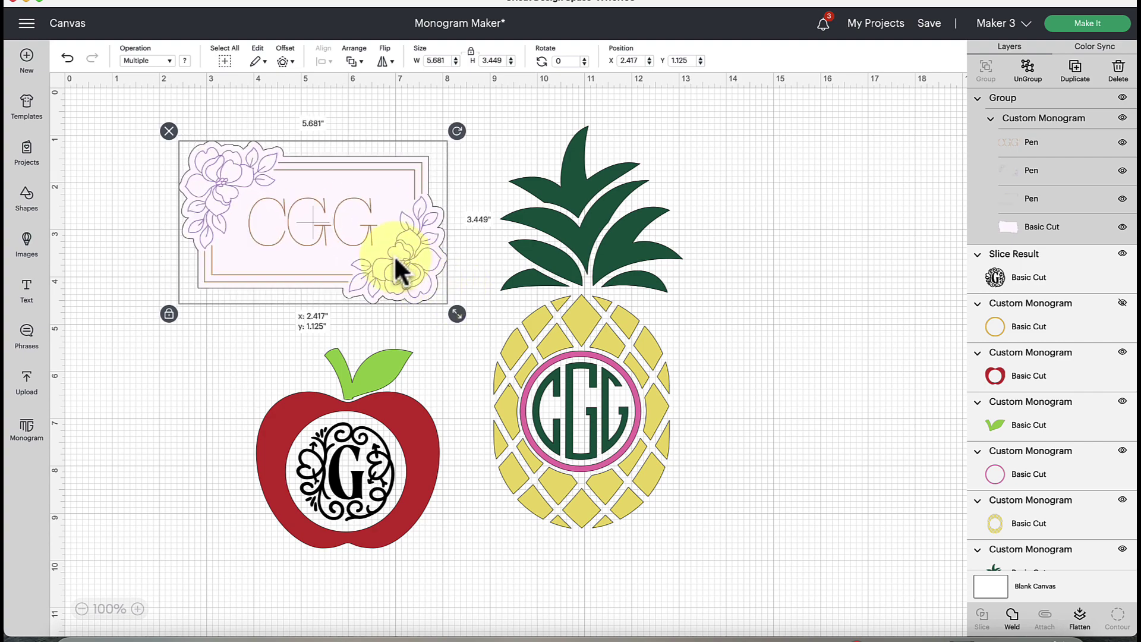
drag(394, 257, 362, 237)
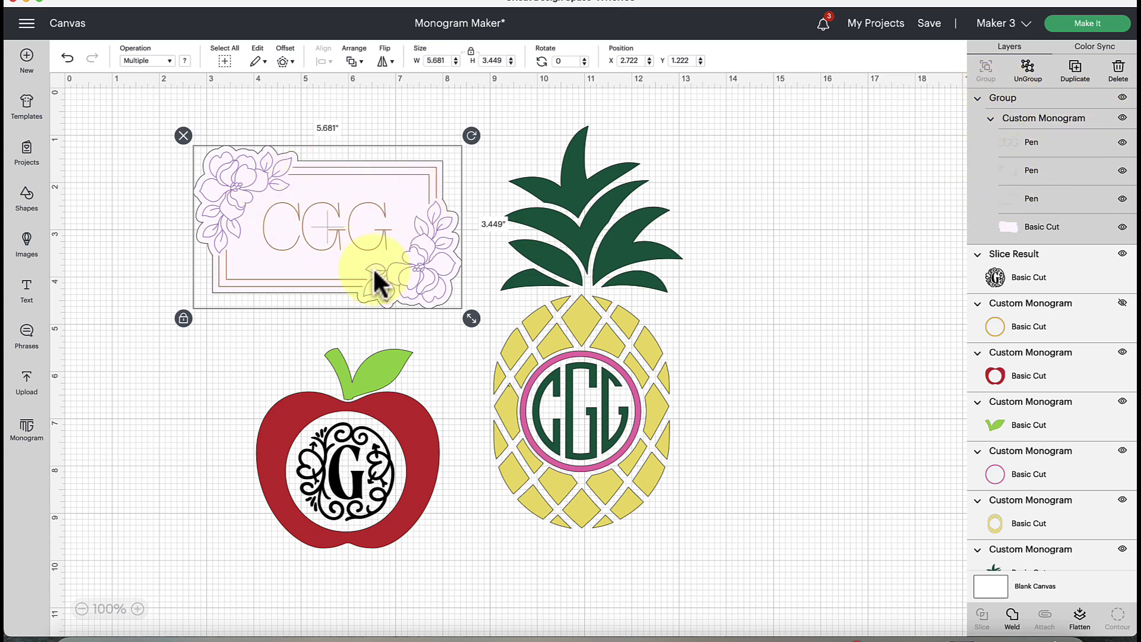
Ungroup the floral CGG monogram and detach its pen and cut layers
click(1028, 67)
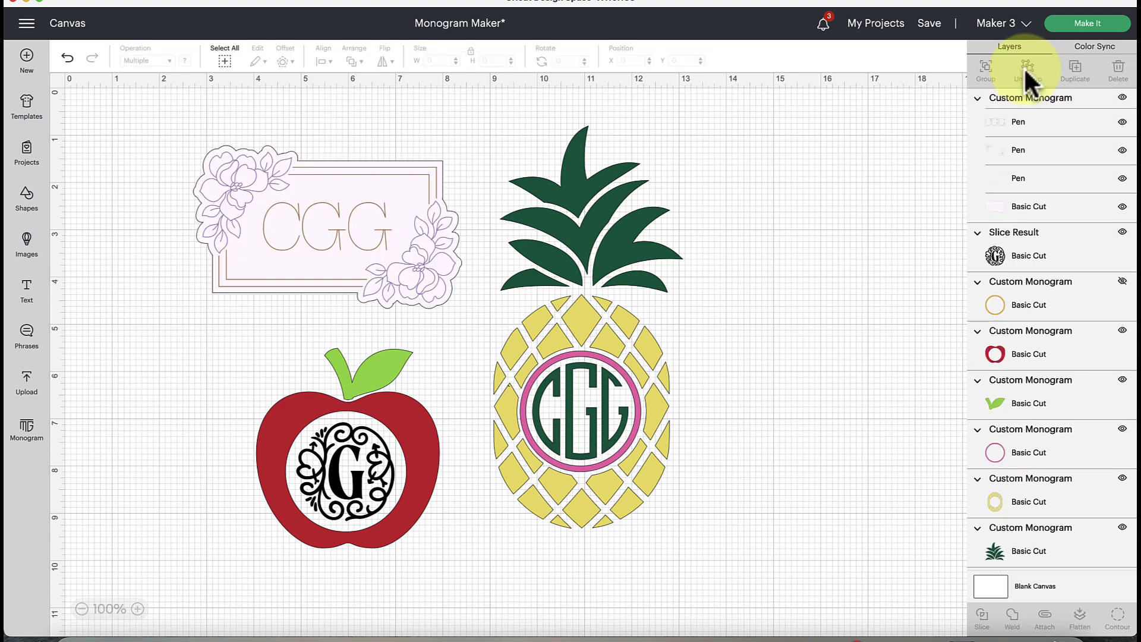
click(1029, 97)
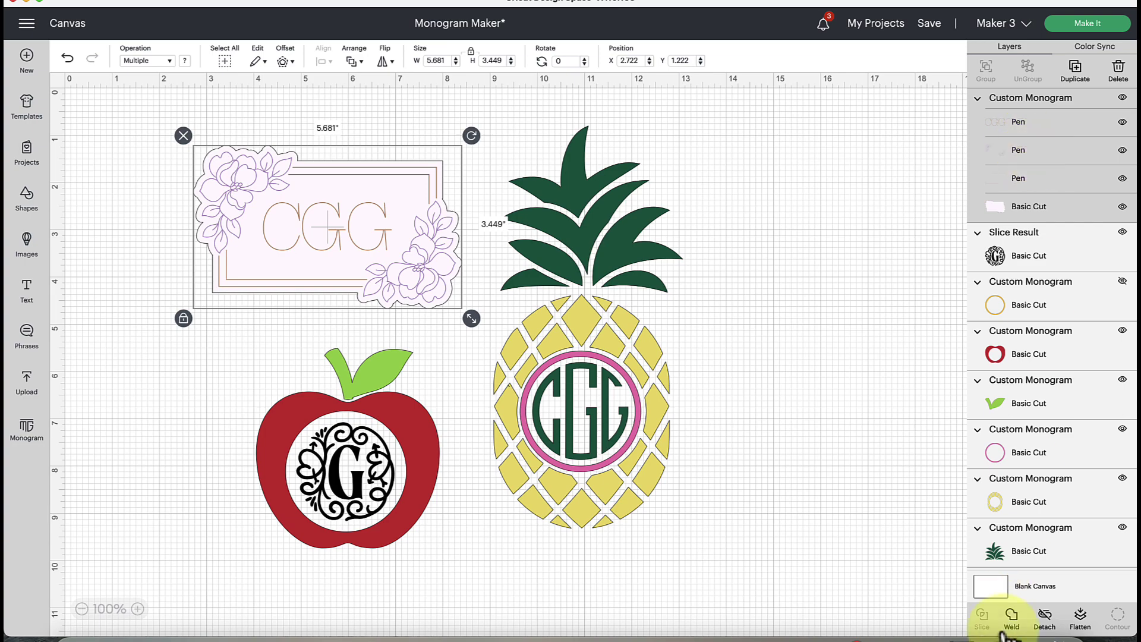
click(1044, 621)
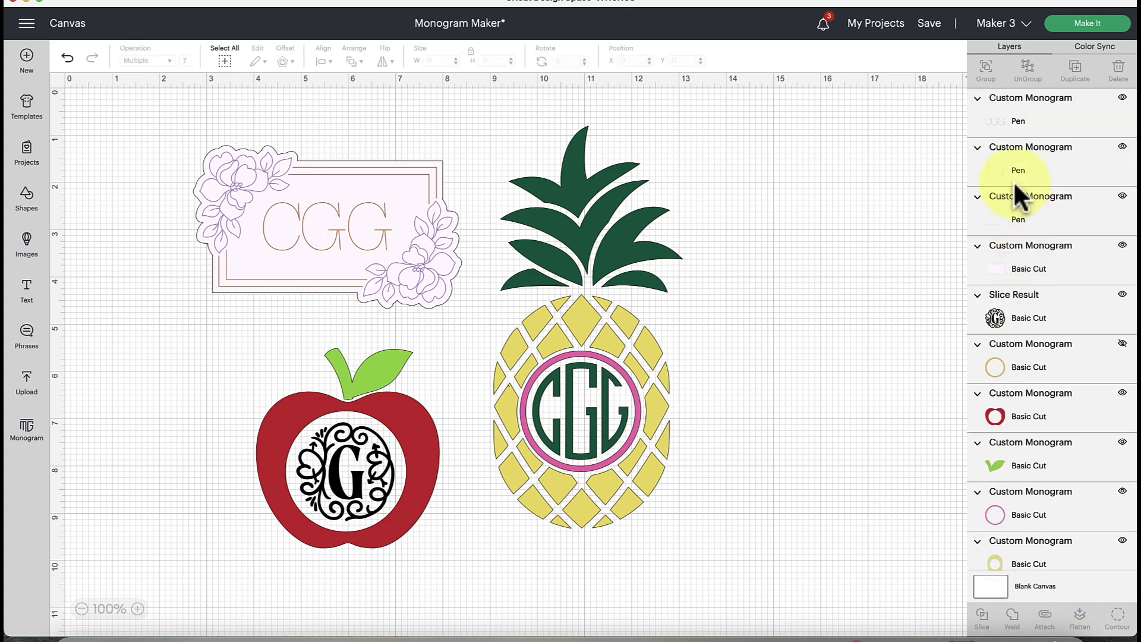
Set the operation of the floral monogram's CGG initials to Foil, trying Medium before choosing Bold
click(1018, 122)
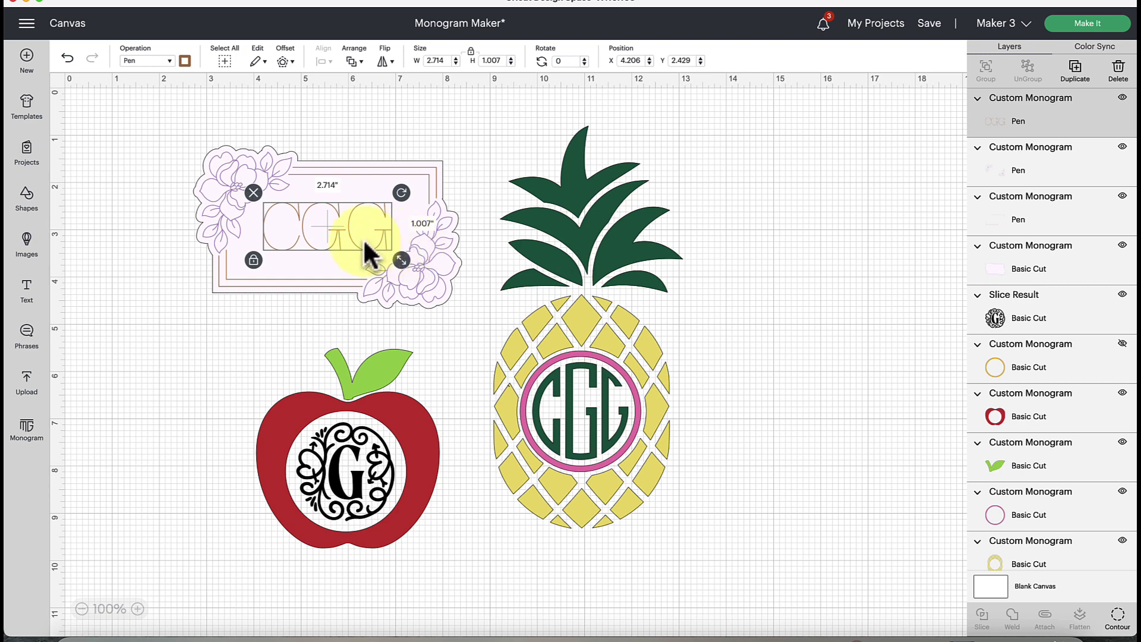
click(156, 76)
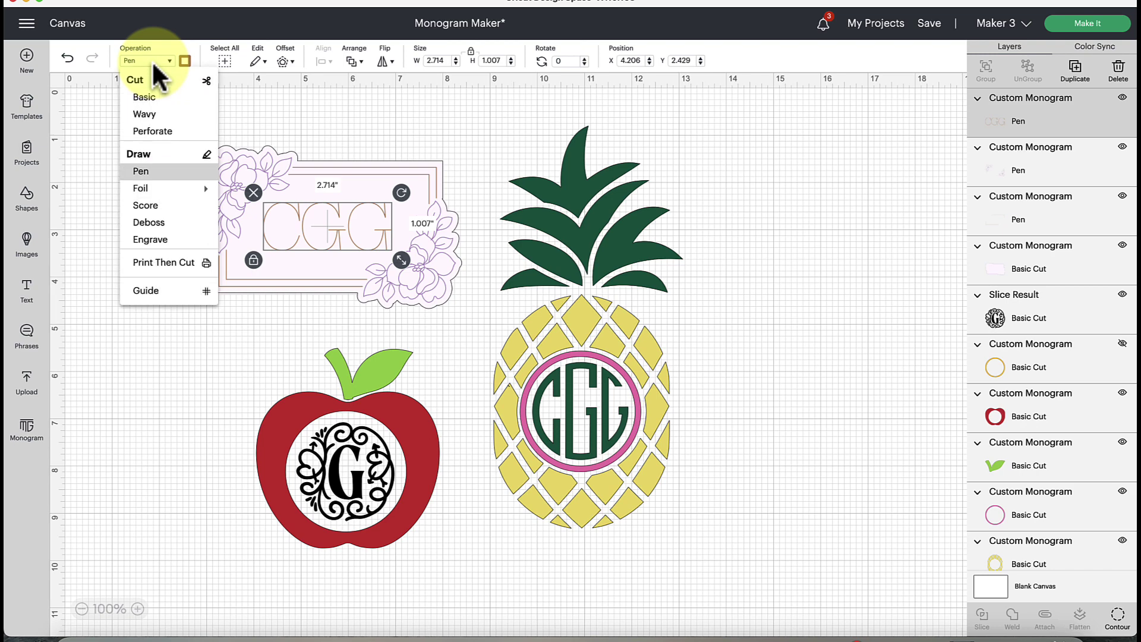
mouse_move(152, 194)
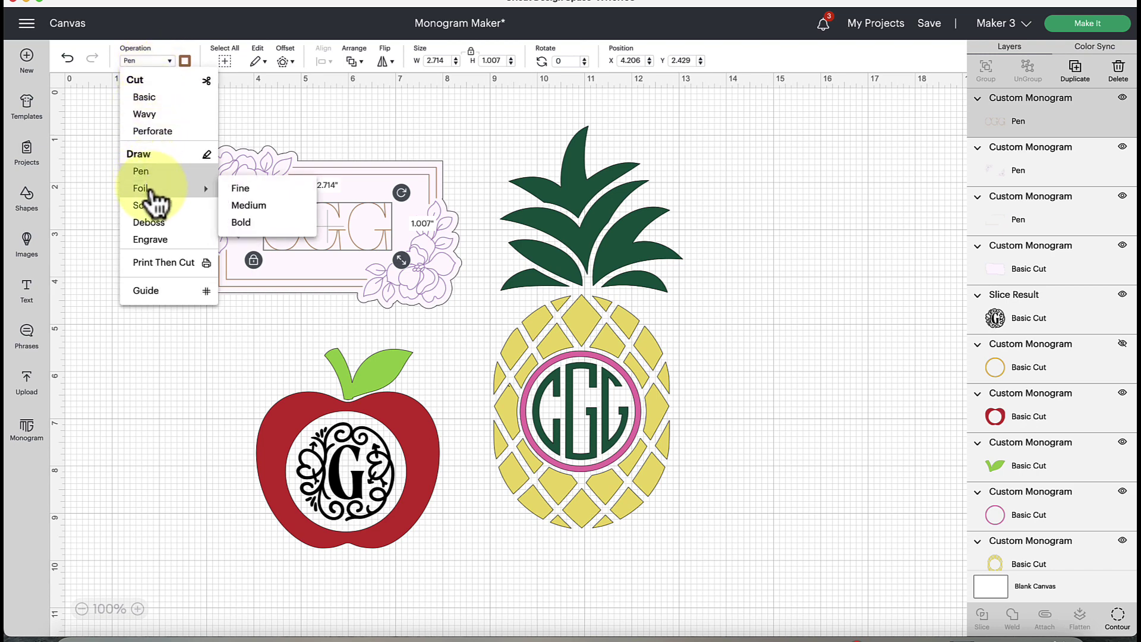
click(238, 205)
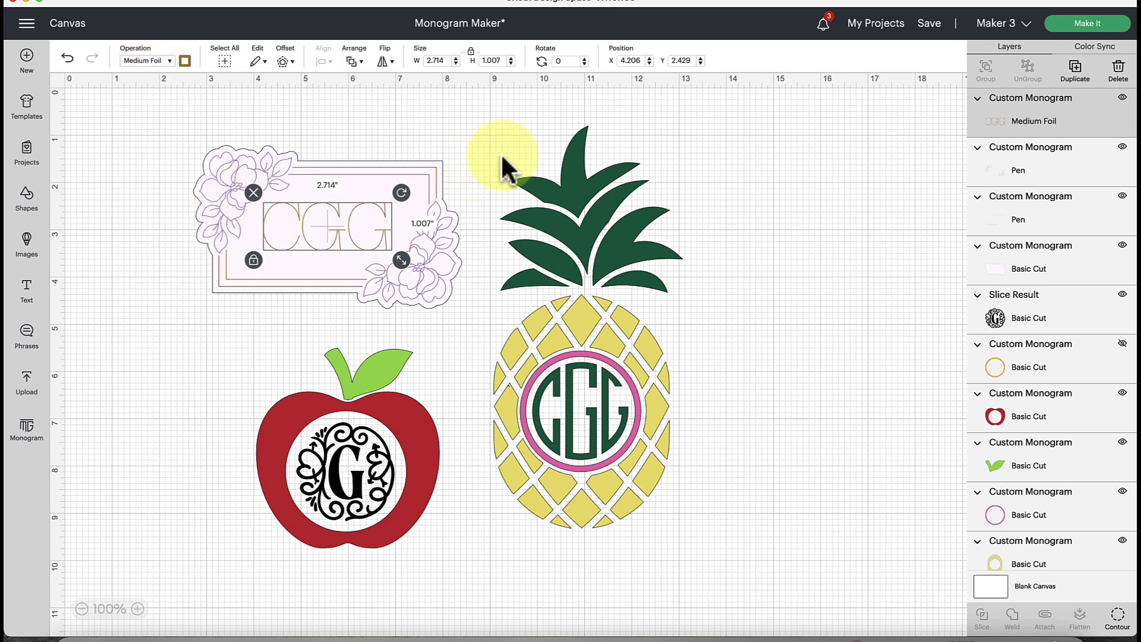
click(160, 62)
mouse_move(208, 191)
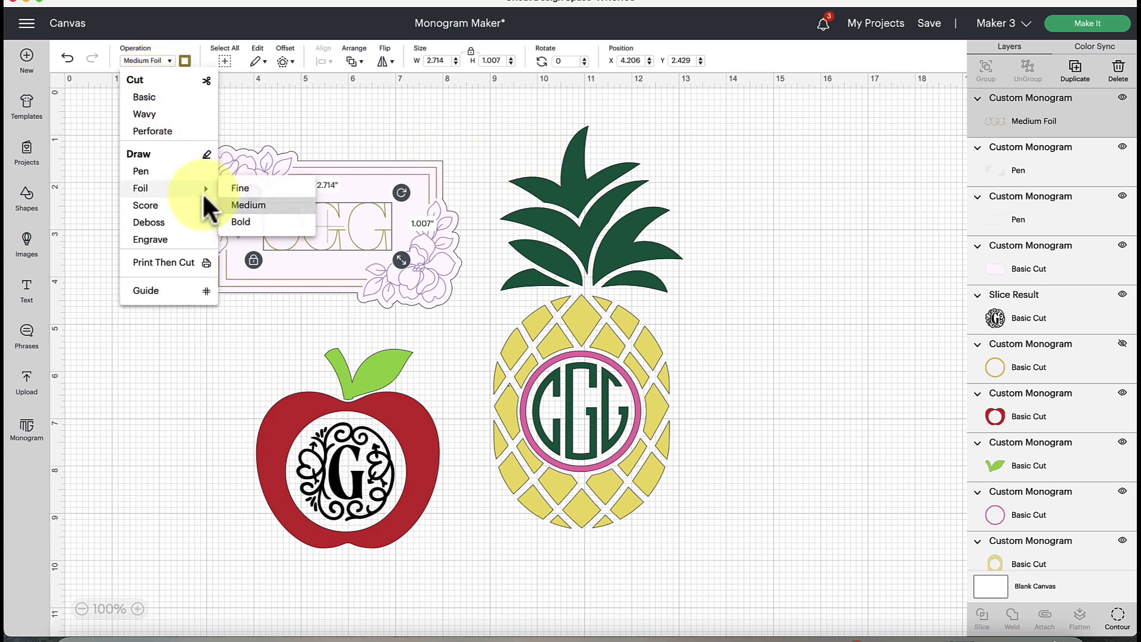
click(270, 223)
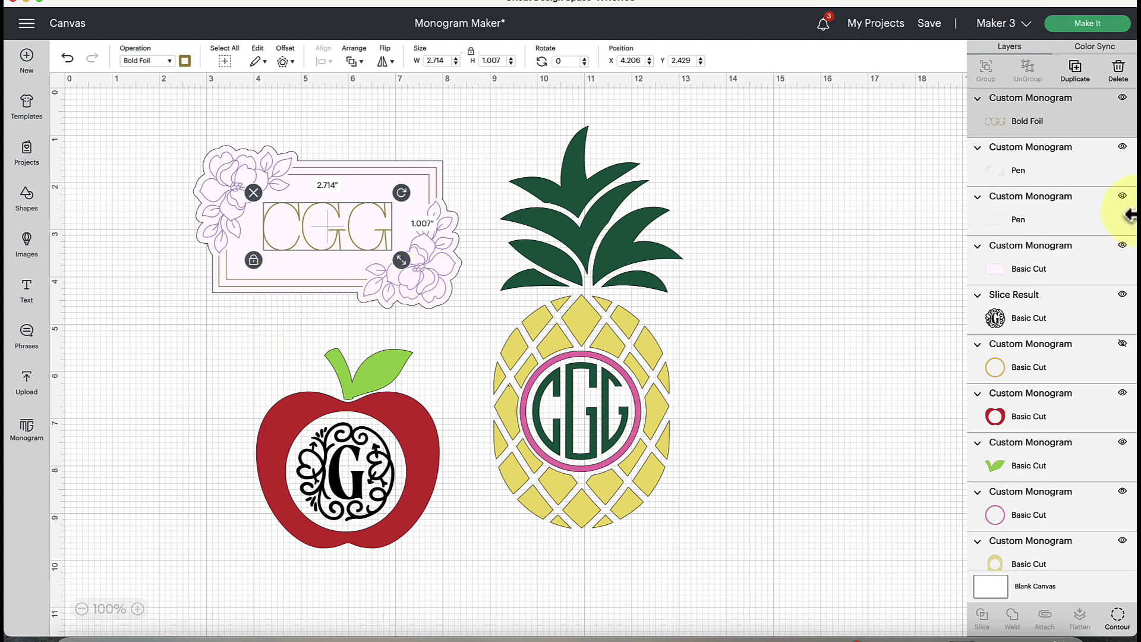
Change the operation of the floral monogram's flower drawing layer to Deboss
click(1037, 176)
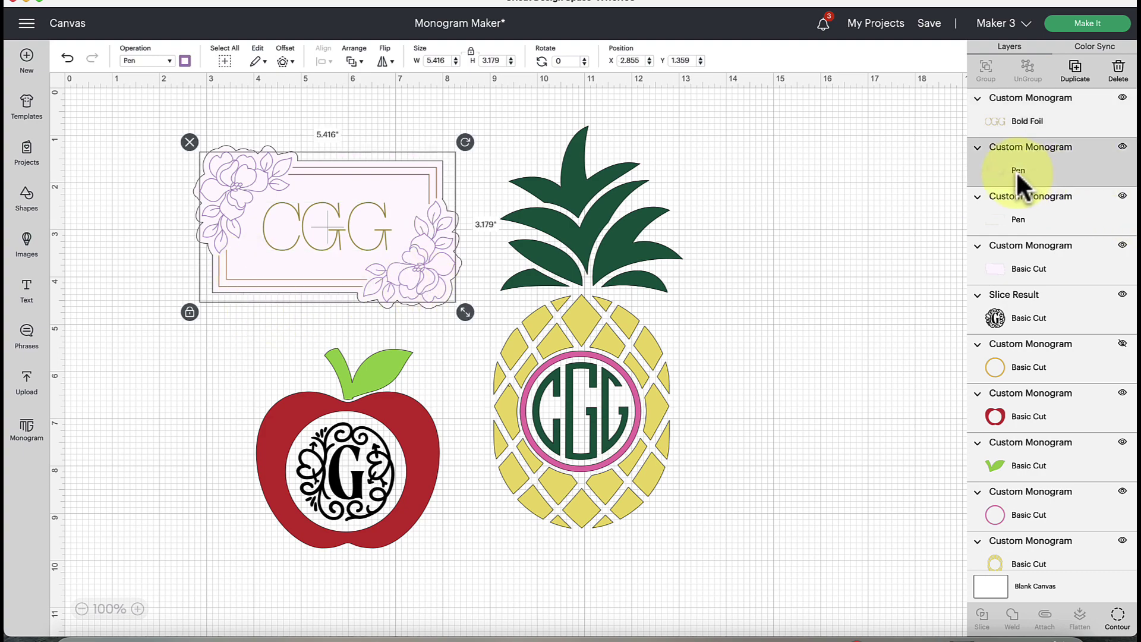
click(153, 60)
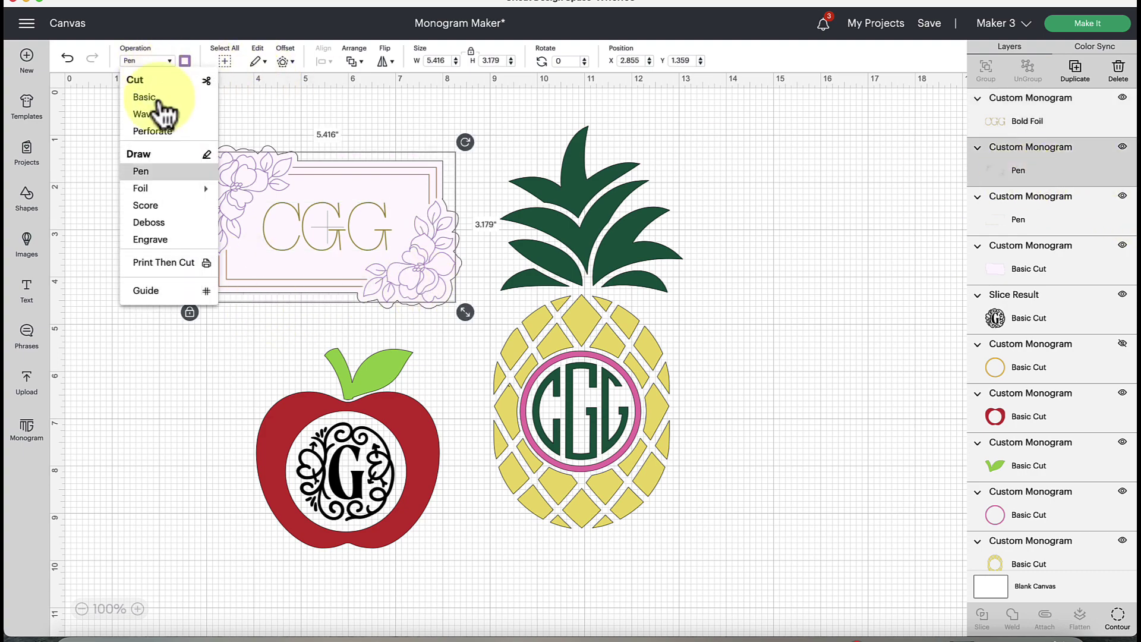
click(148, 220)
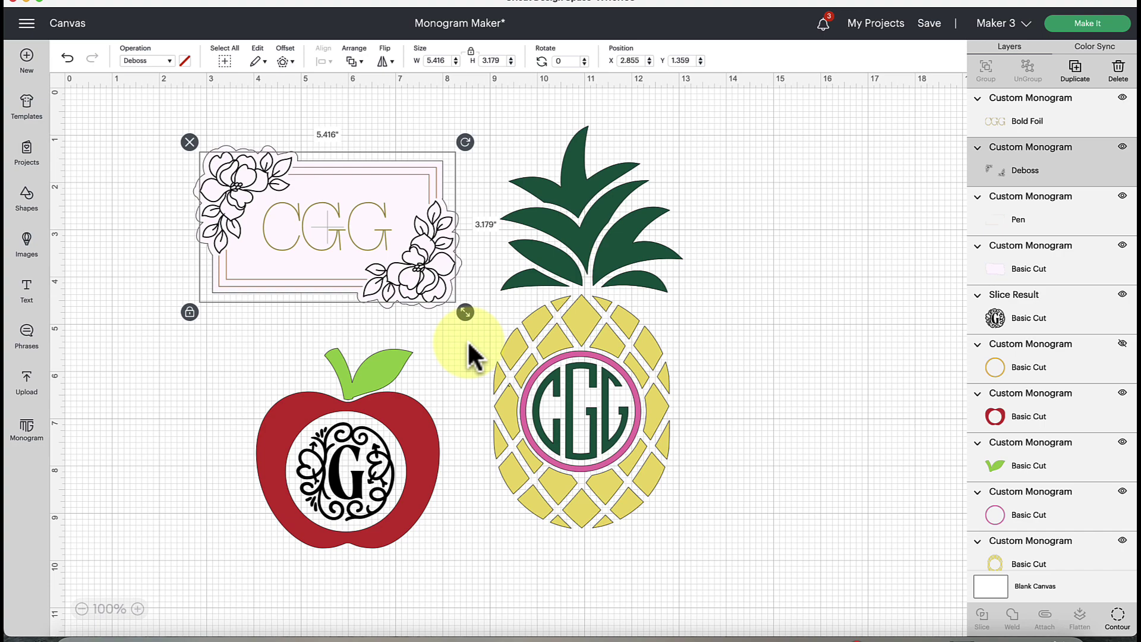
Change the operation of the floral monogram's rectangular border line layer to Bold Foil
click(1031, 232)
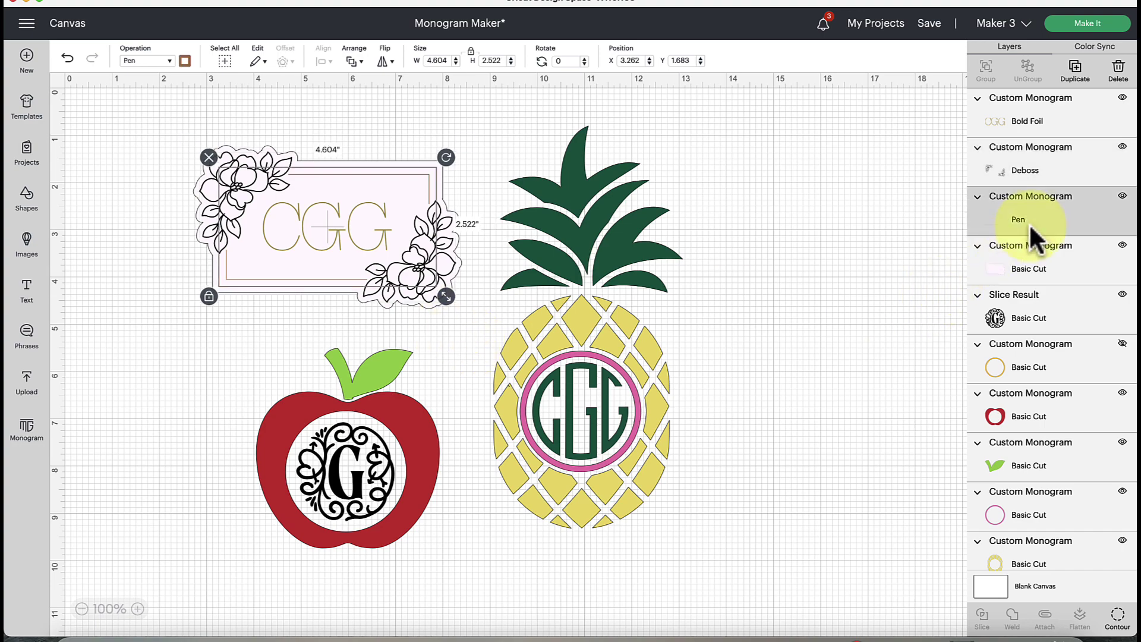
click(146, 61)
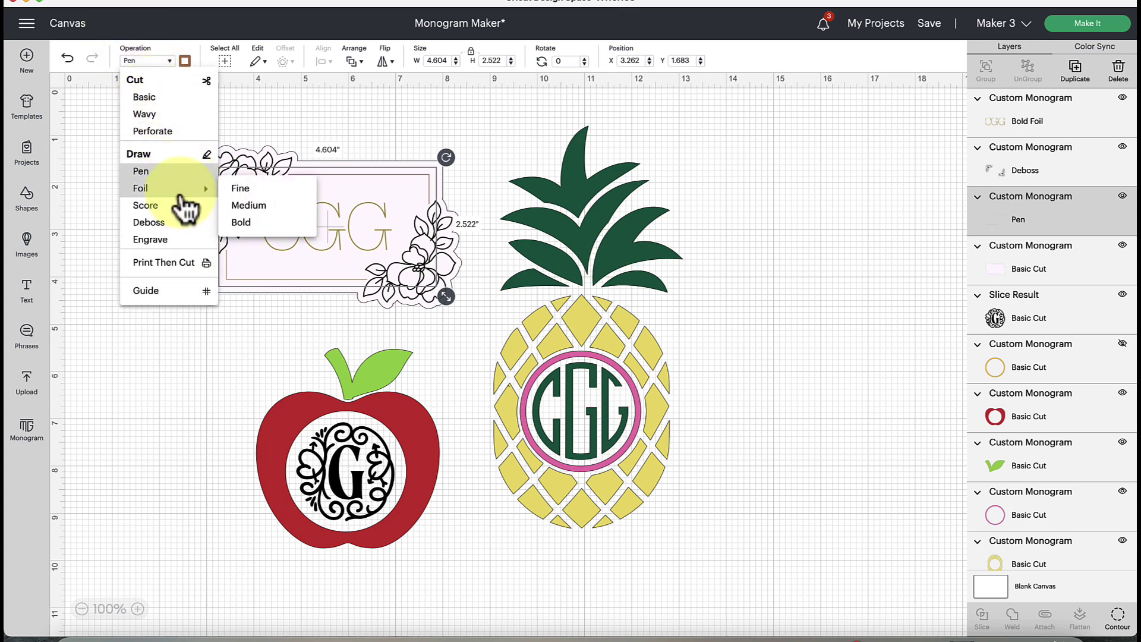
mouse_move(208, 196)
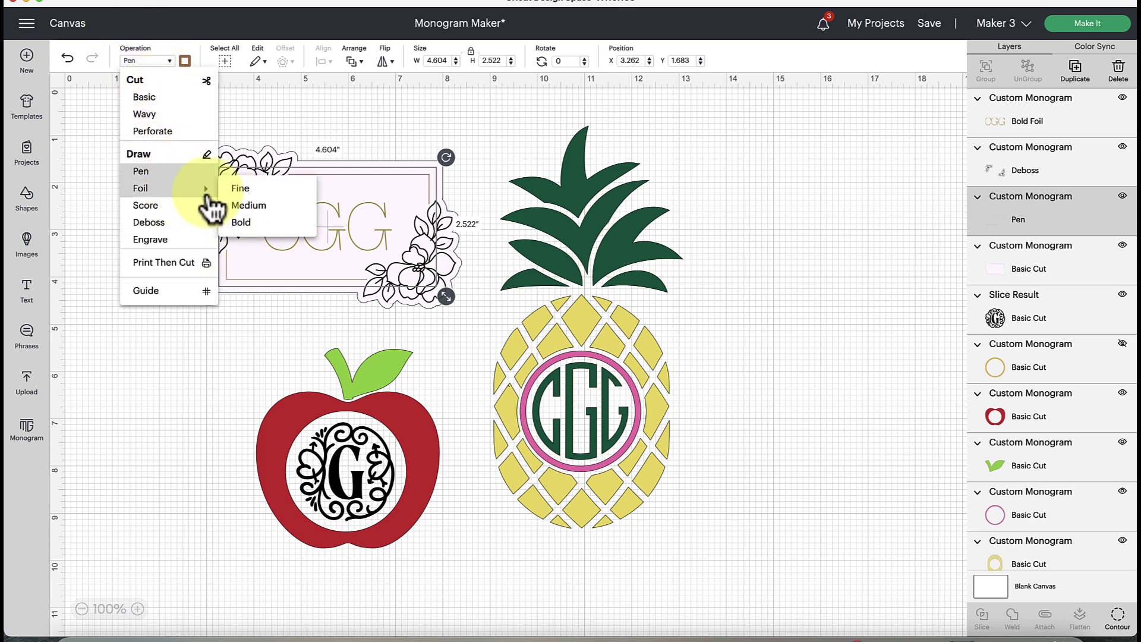
click(241, 222)
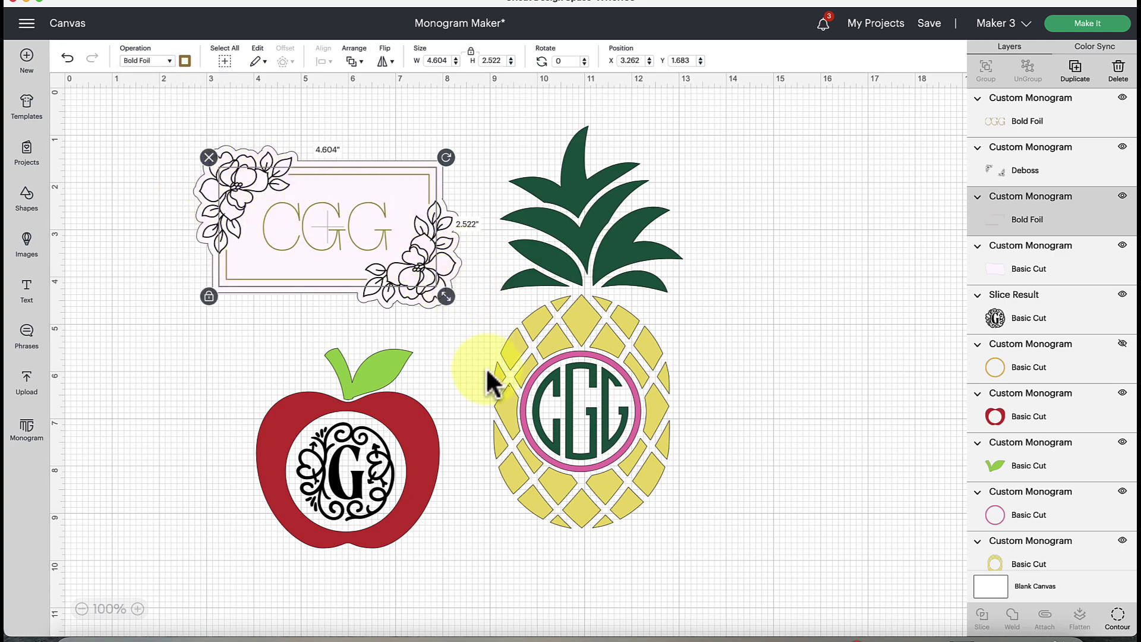
Attach the floral monogram's foil initials, debossed flowers, foil border and cut base to one another
click(474, 348)
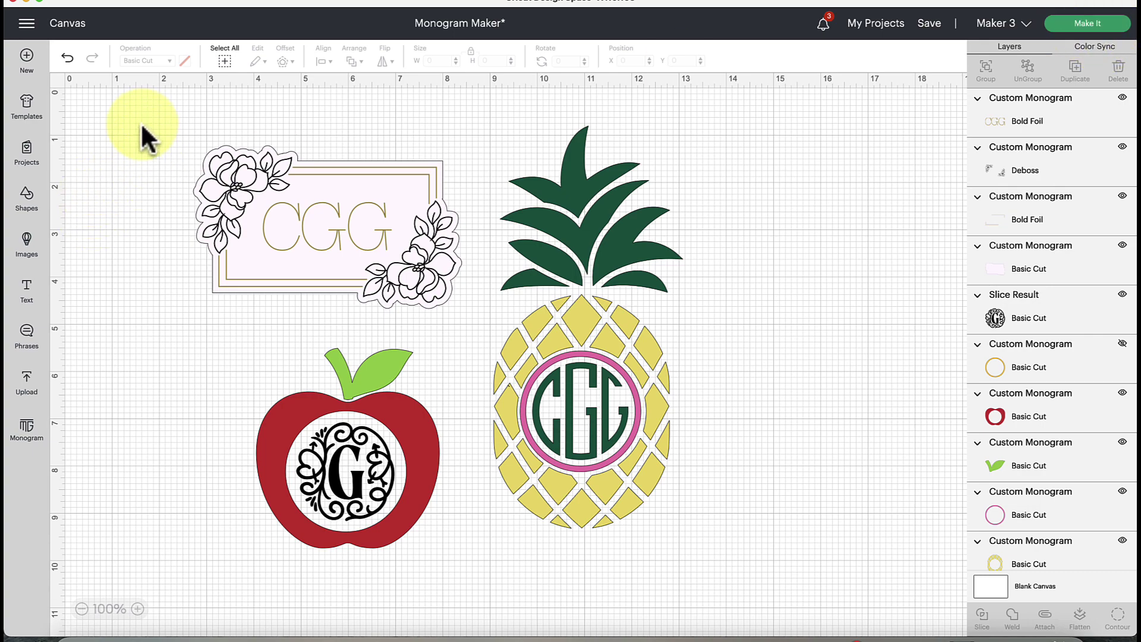
drag(140, 122, 468, 324)
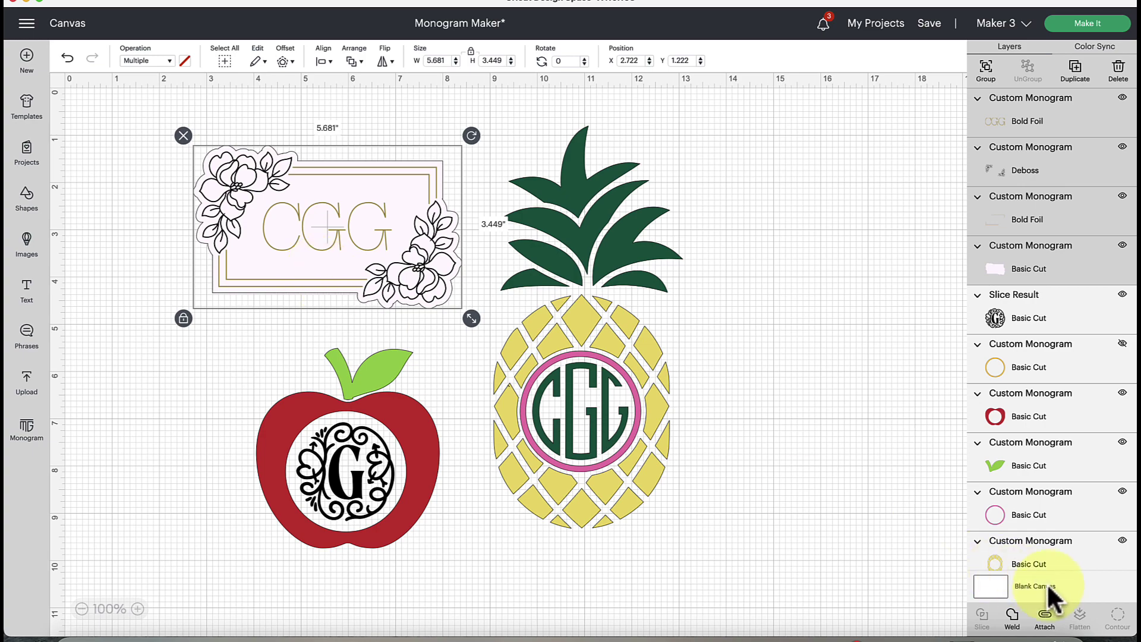
click(1044, 618)
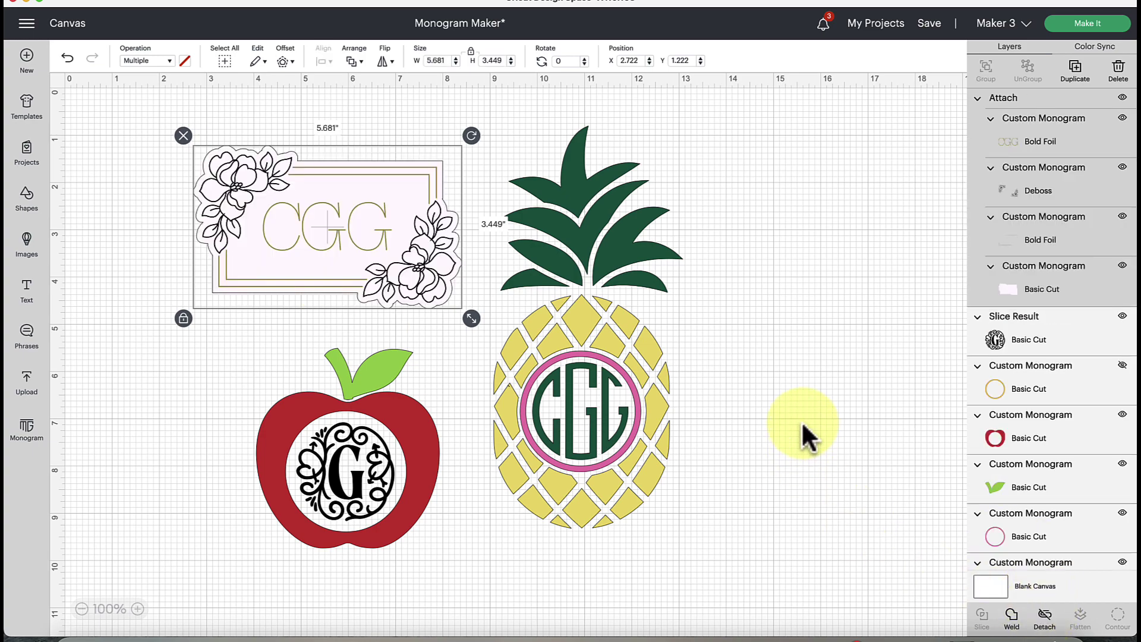